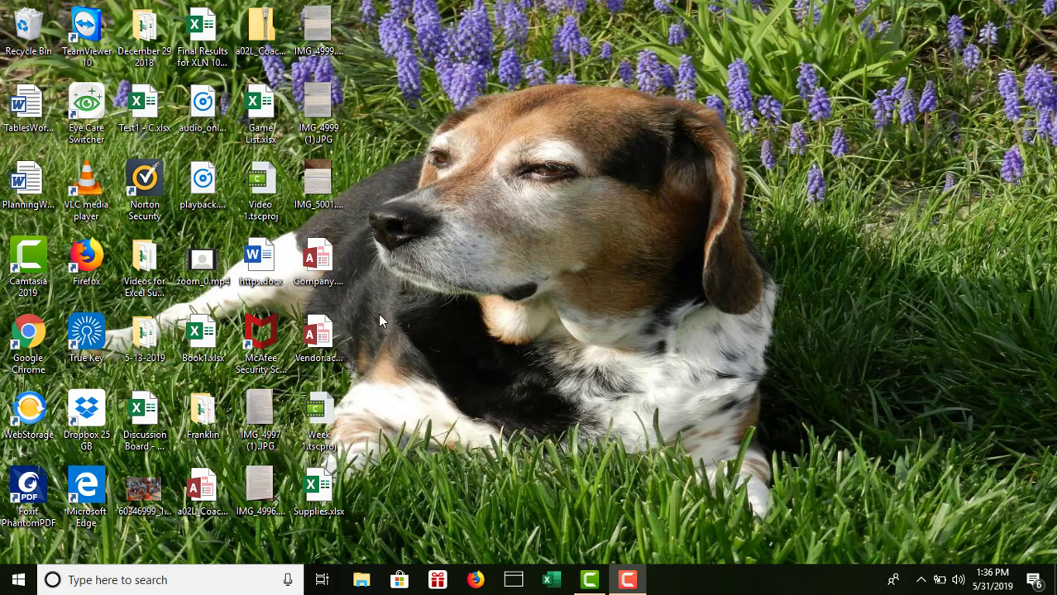
Open the Vendor.accdb database from the desktop and enable its disabled content
click(323, 334)
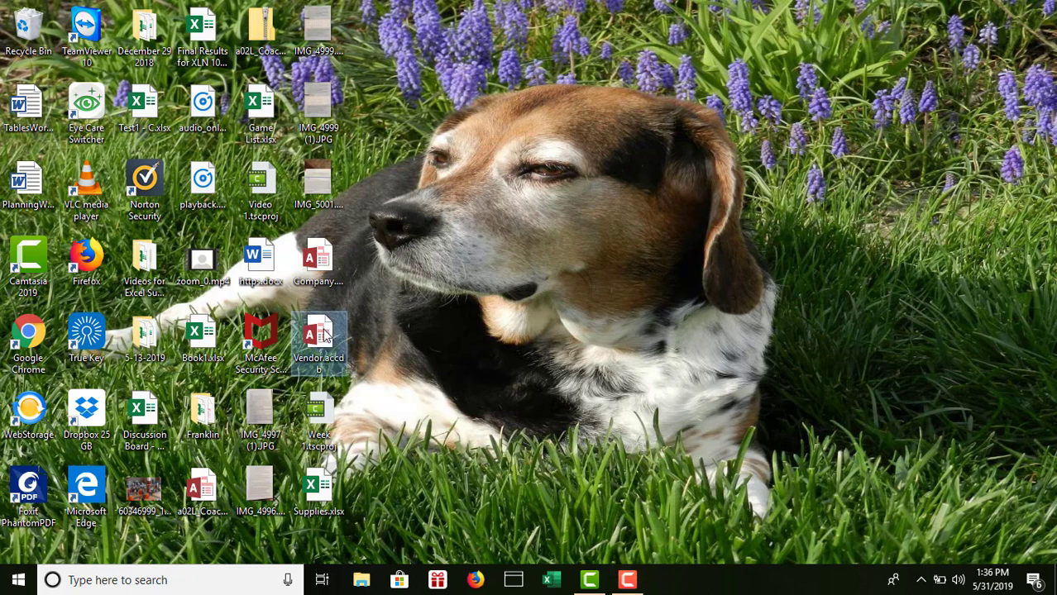
double_click(323, 334)
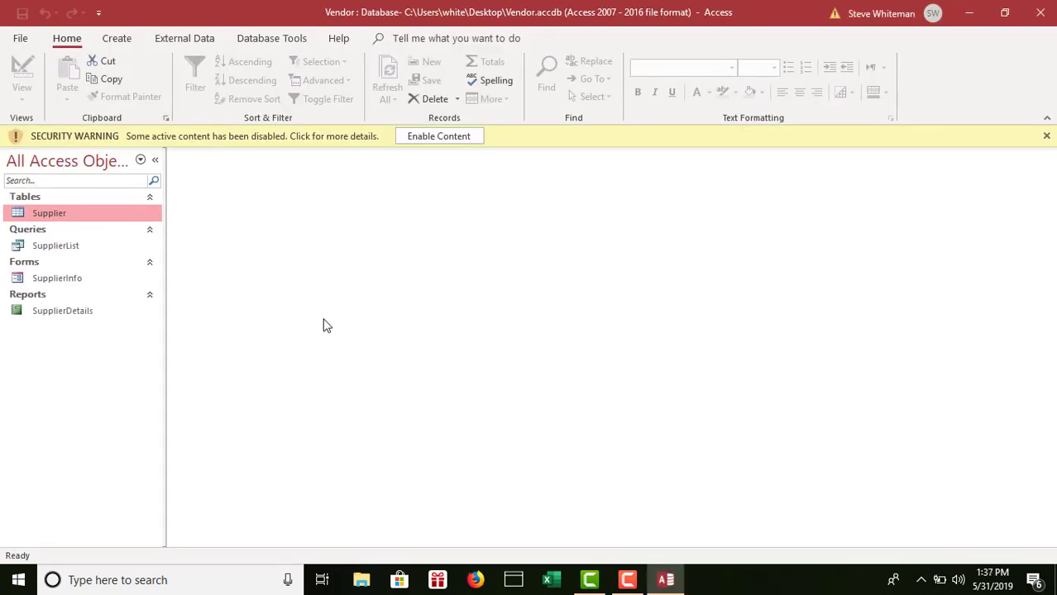
click(423, 139)
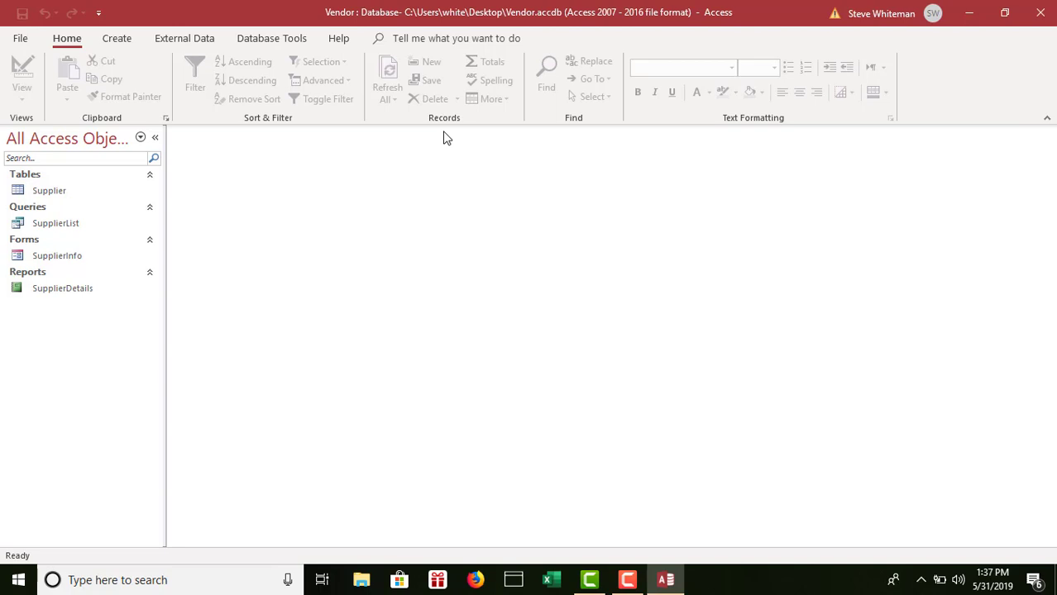
Open the Supplier table and switch it to Design View
double_click(66, 190)
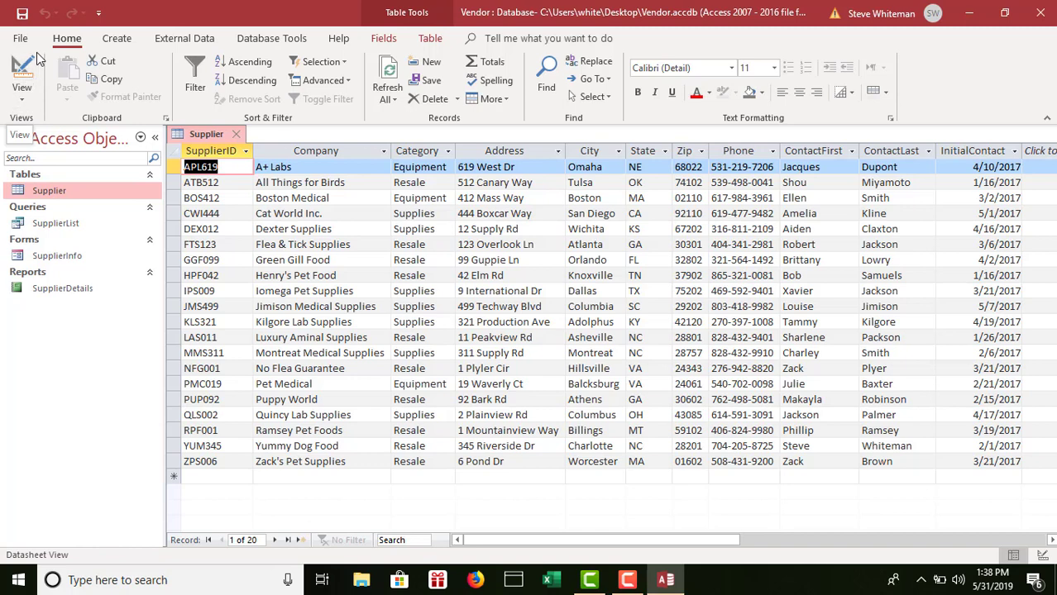
click(24, 103)
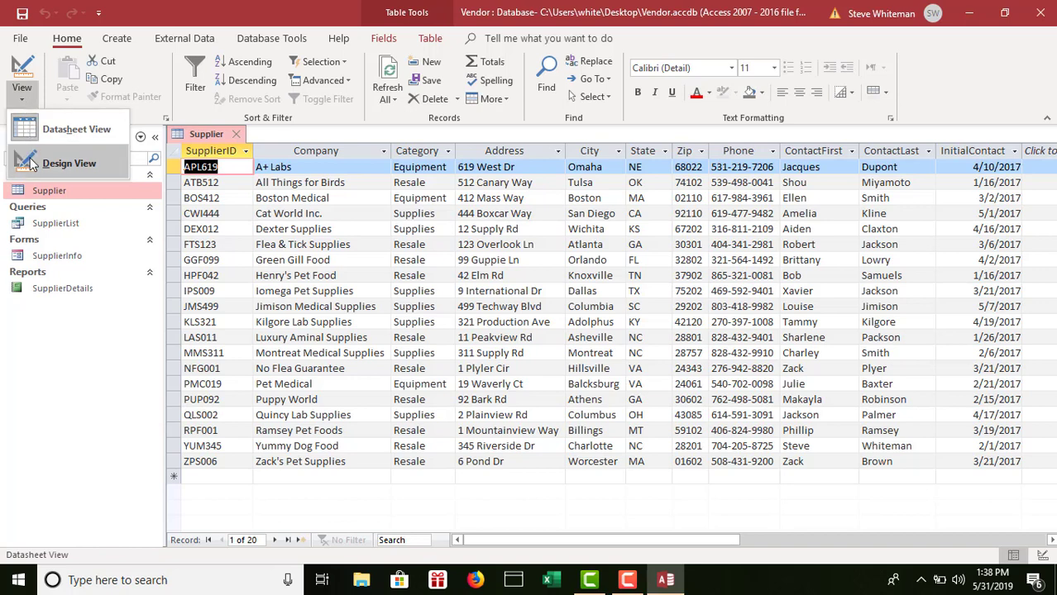
click(34, 165)
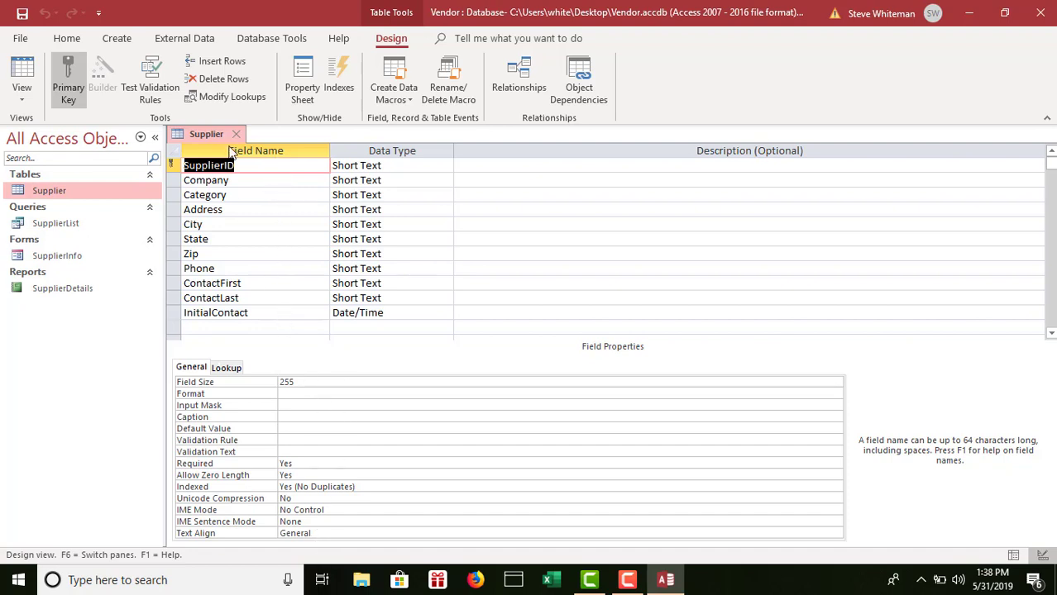
click(262, 184)
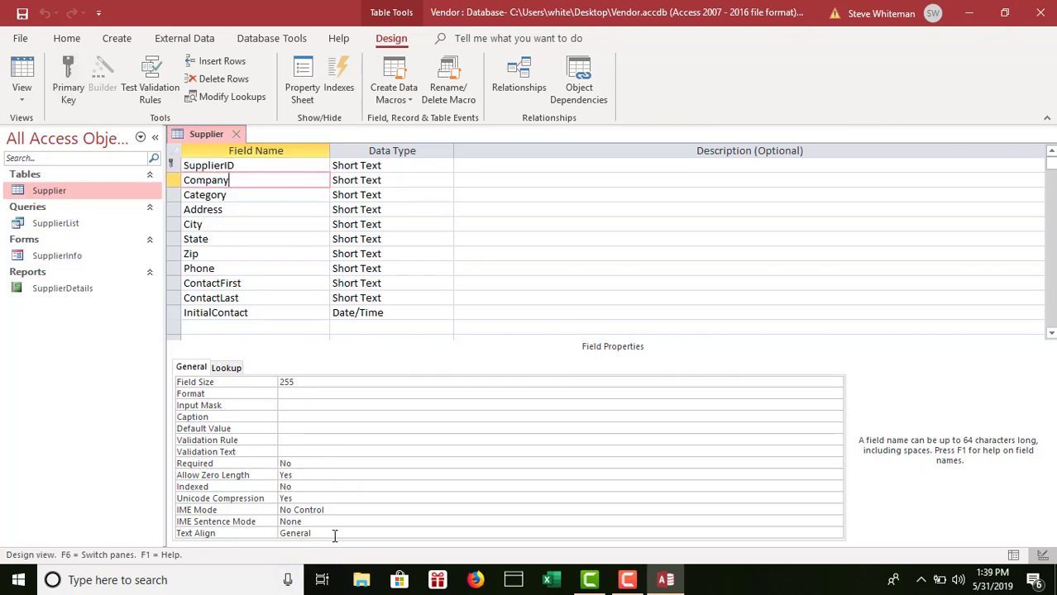
click(263, 166)
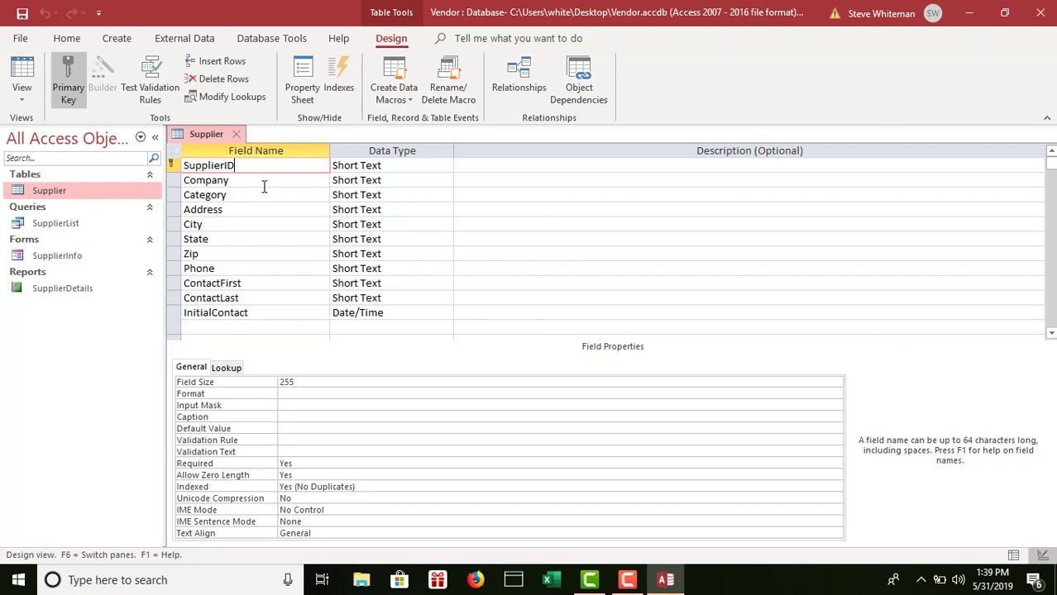
click(271, 269)
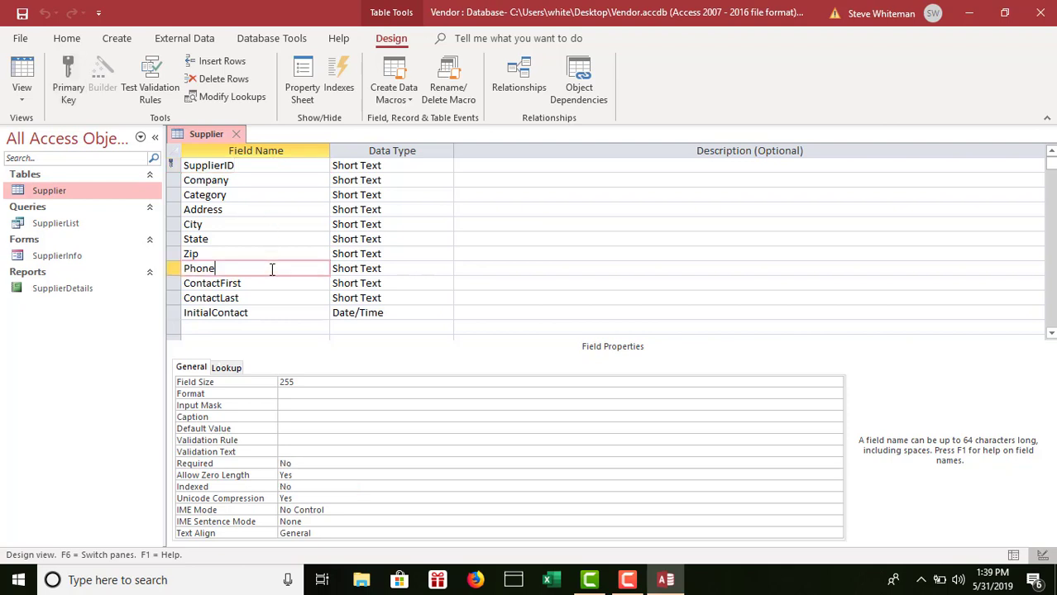
Enter "Primary Key" as the description of the SupplierID field
click(269, 166)
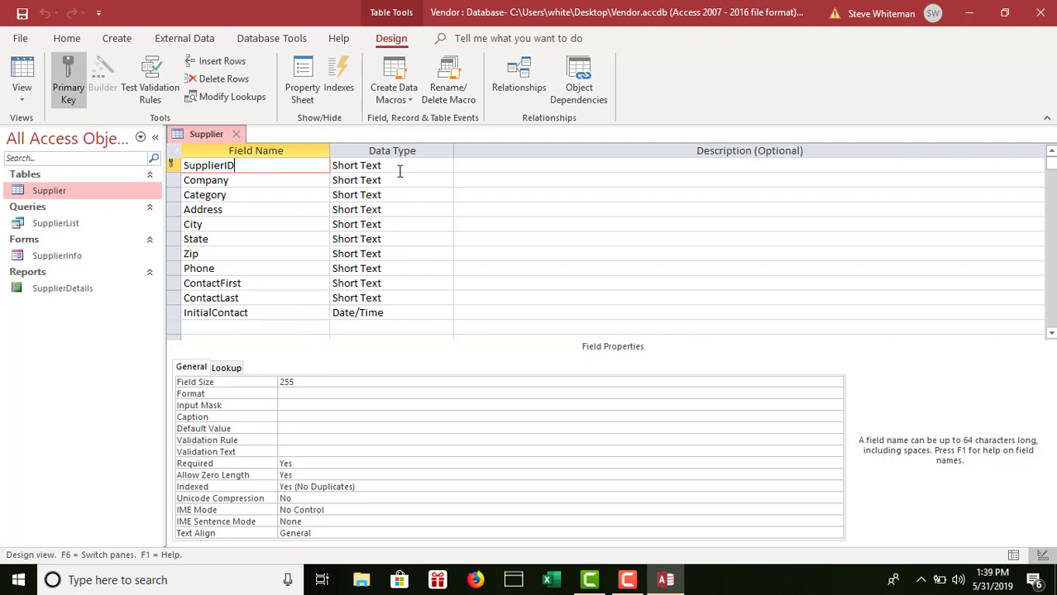
click(514, 166)
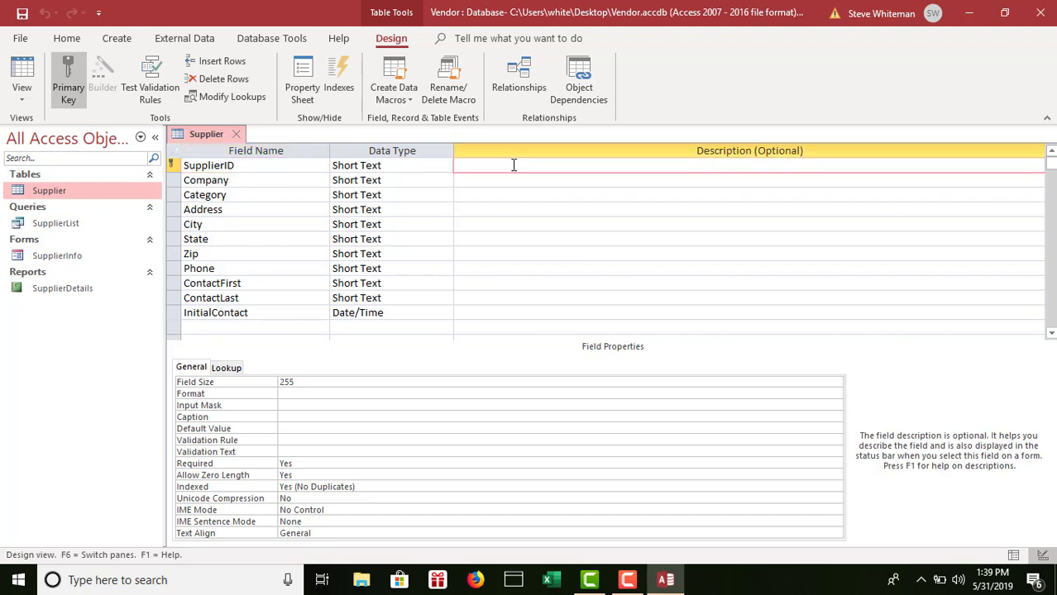
text(Primary Key)
Set the SupplierID field's size to 6 and its caption to "Supplier ID"
click(301, 382)
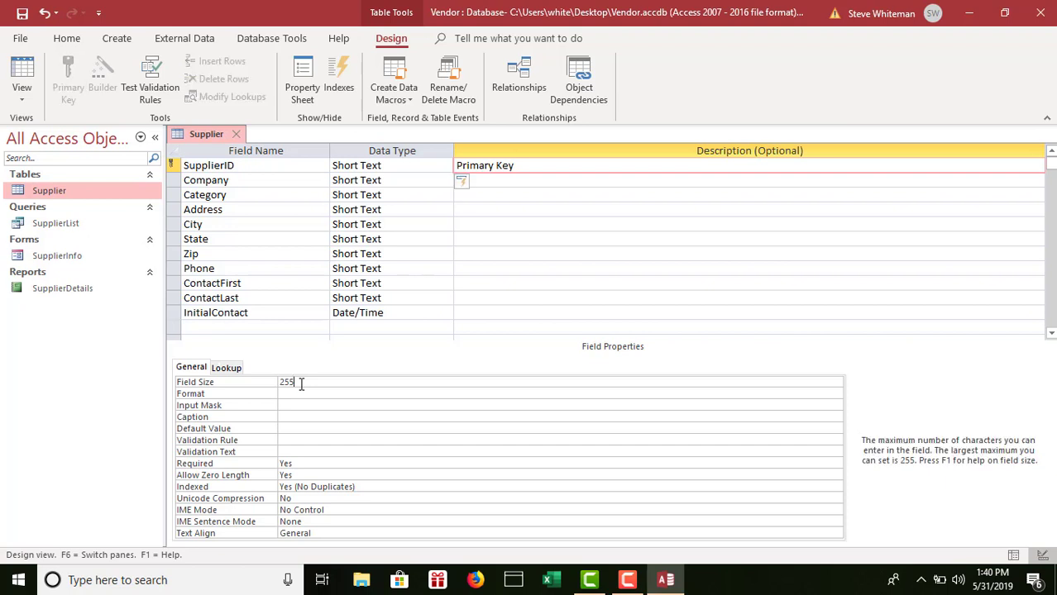
key(BackSpace)
key(BackSpace)
key(BackSpace)
text(6)
click(290, 415)
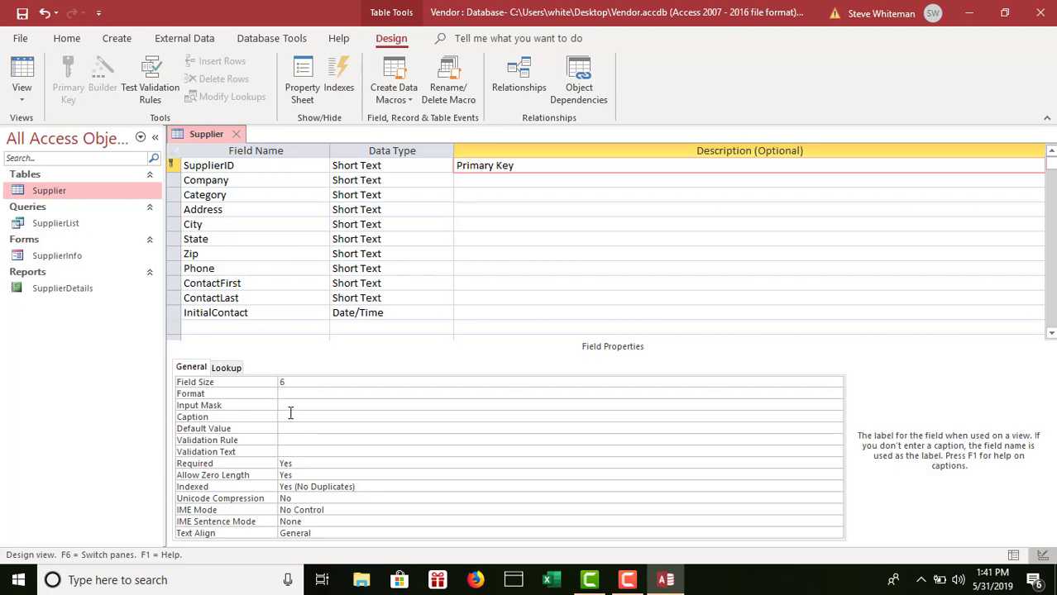
text(Supplier ID)
Set the field size of the Company field to 50
click(253, 184)
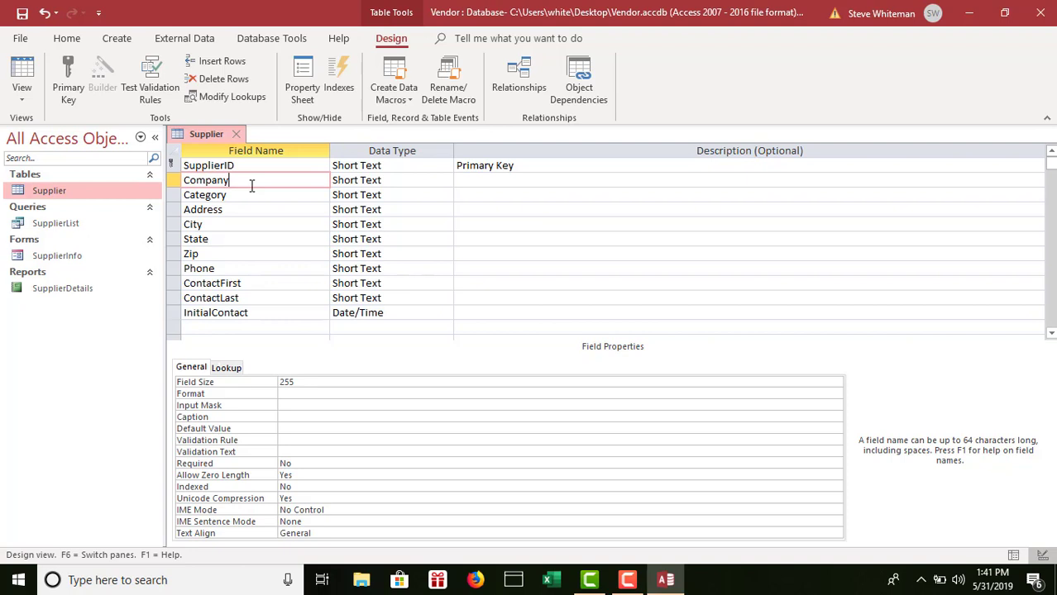
click(319, 384)
key(BackSpace)
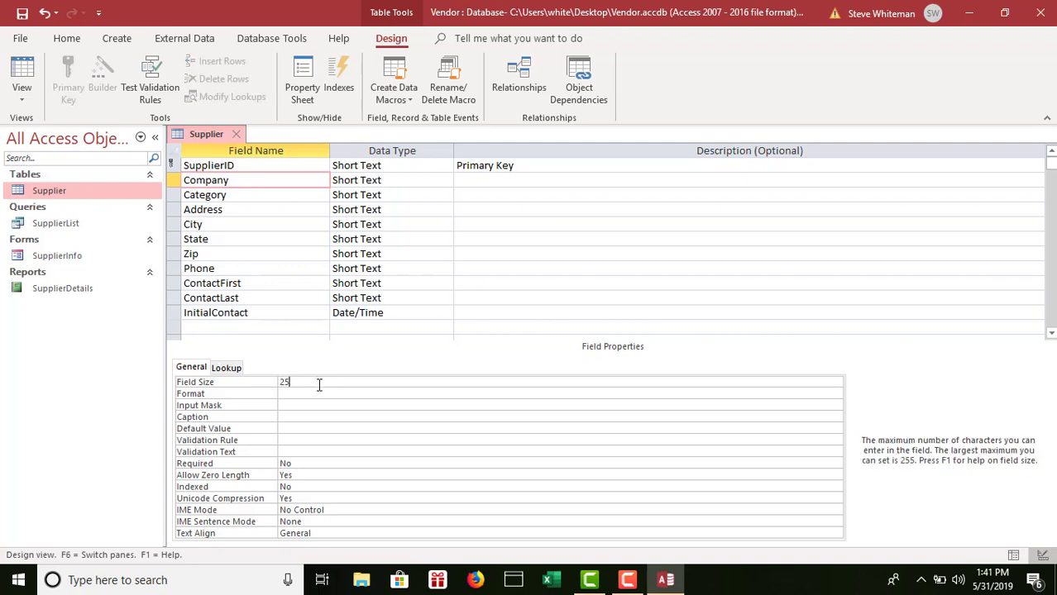
key(BackSpace)
key(BackSpace)
text(50)
Set the field size of the Category field to 15
click(263, 196)
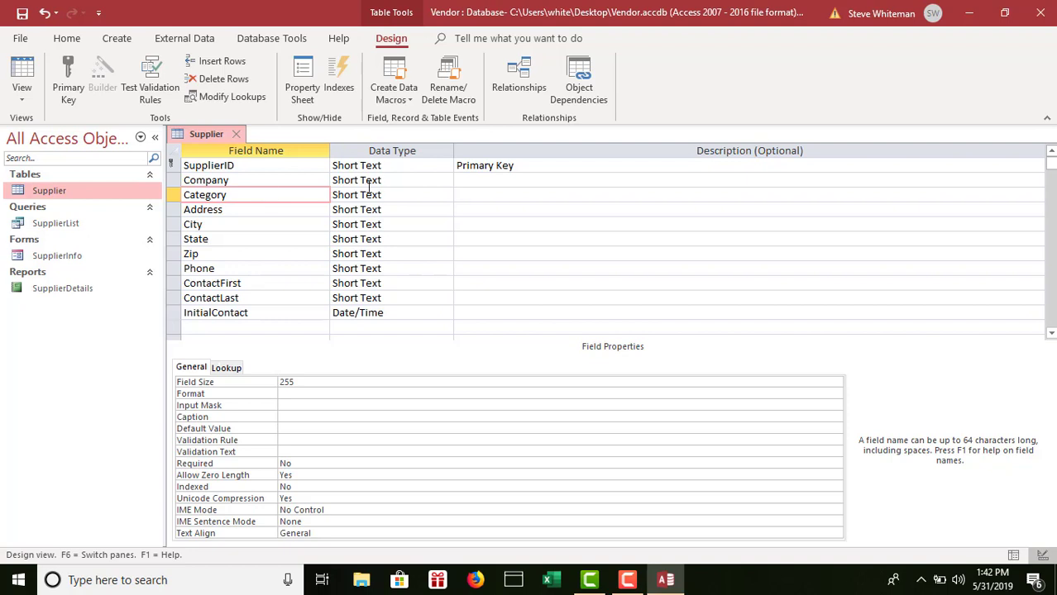
click(304, 380)
key(BackSpace)
key(BackSpace)
key(BackSpace)
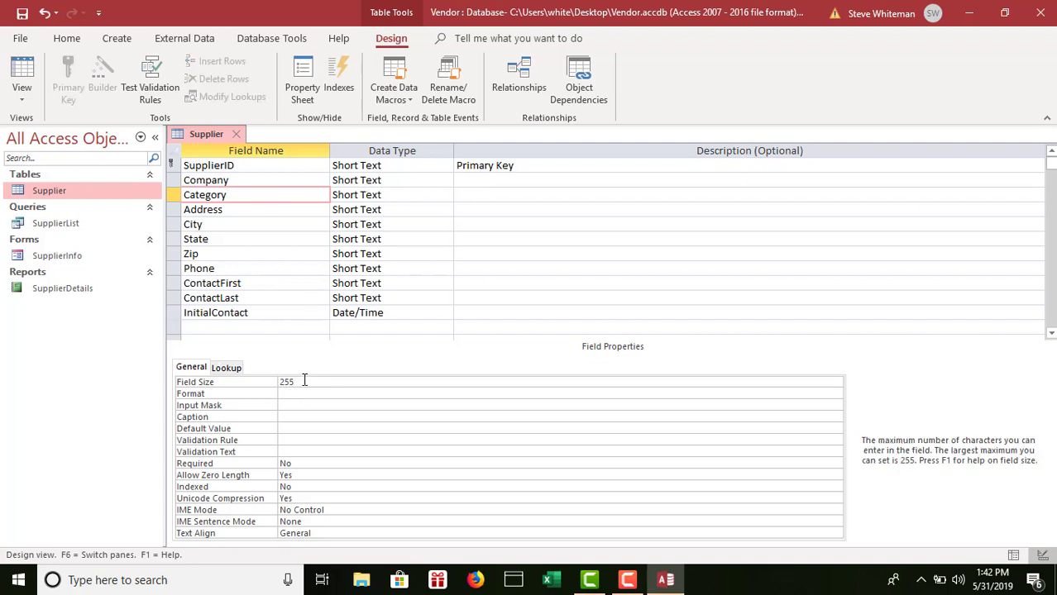
text(15)
Set the field size of the Address field to 35
click(280, 211)
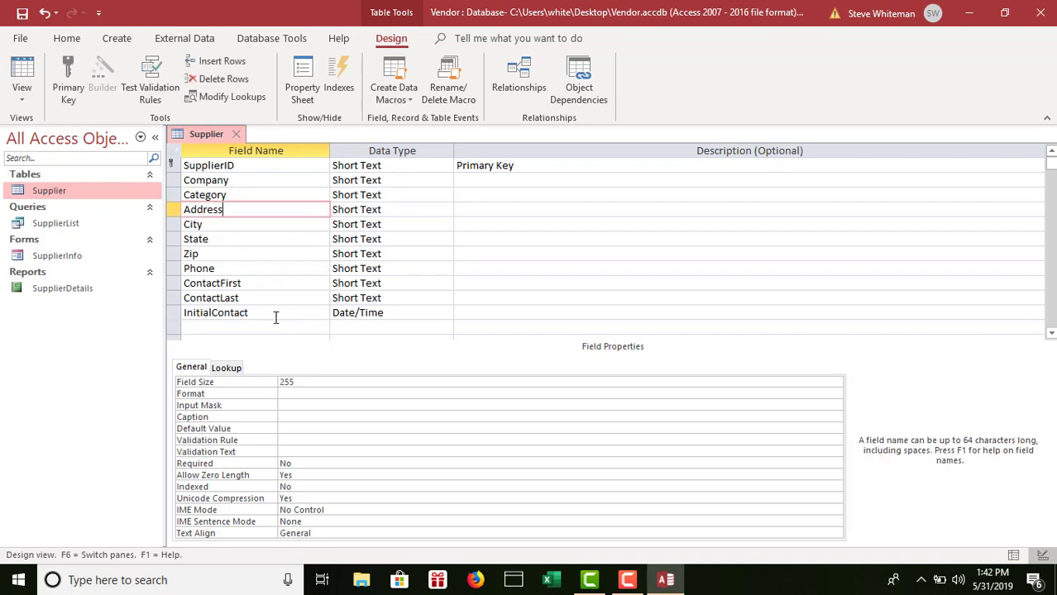
click(305, 384)
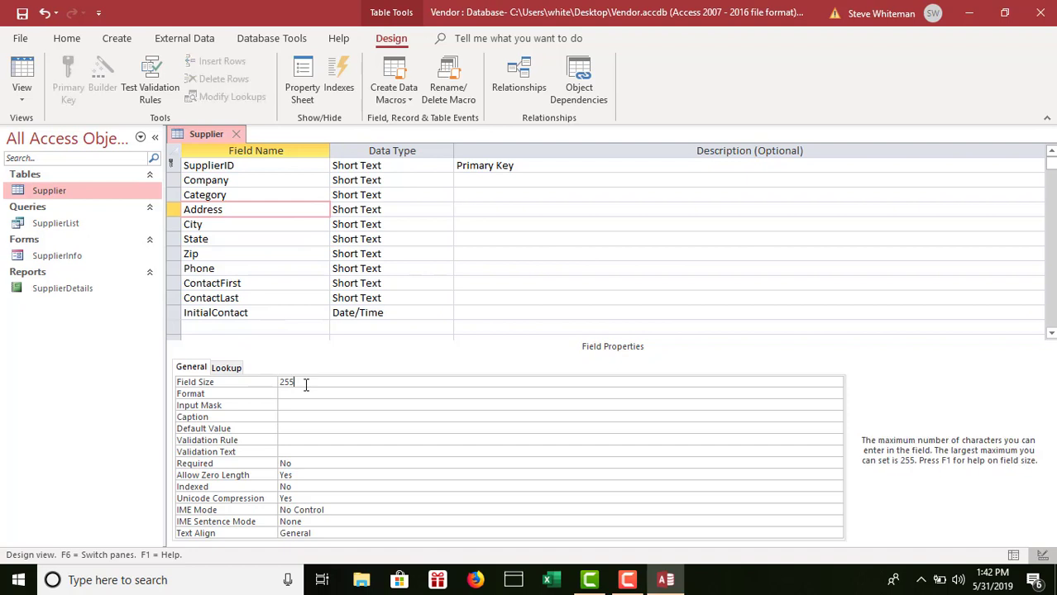
key(BackSpace)
key(BackSpace)
key(BackSpace)
text(35)
Set the field size of the City field to 25
click(273, 224)
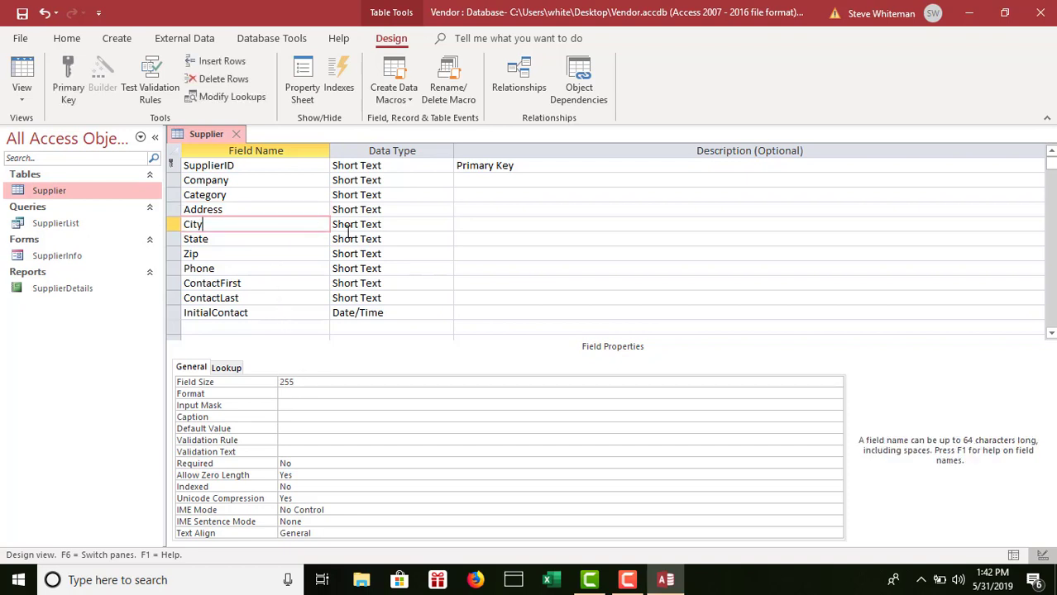
click(305, 383)
key(BackSpace)
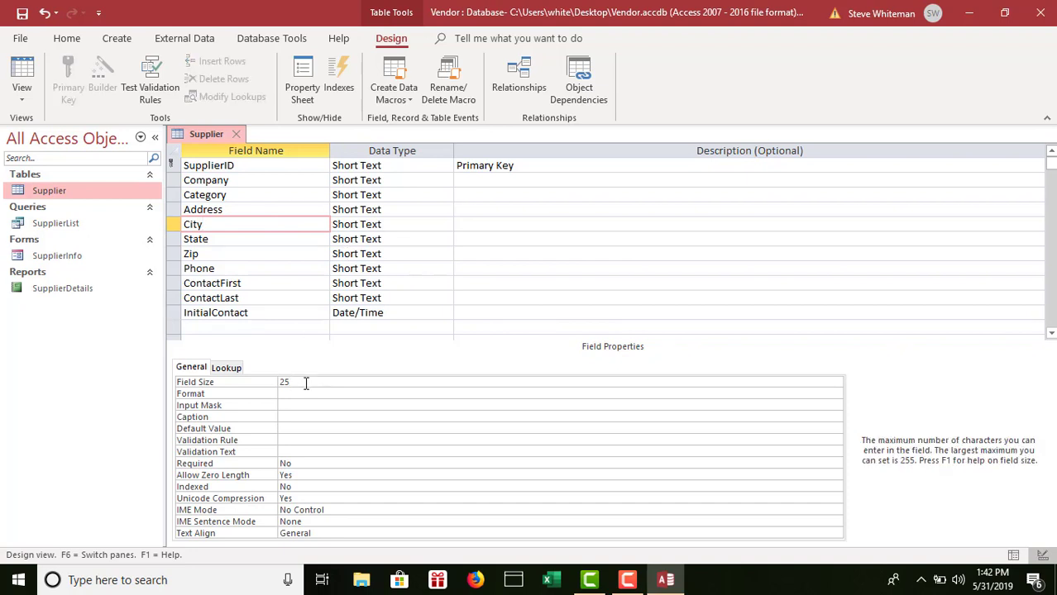
Set the field size of the State field to 2
click(247, 239)
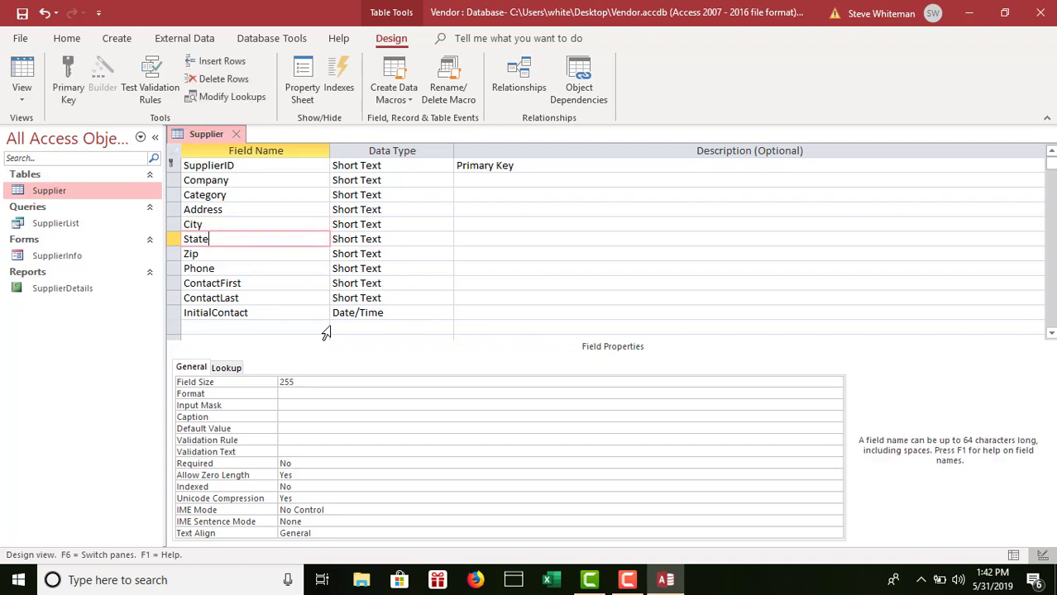
click(326, 382)
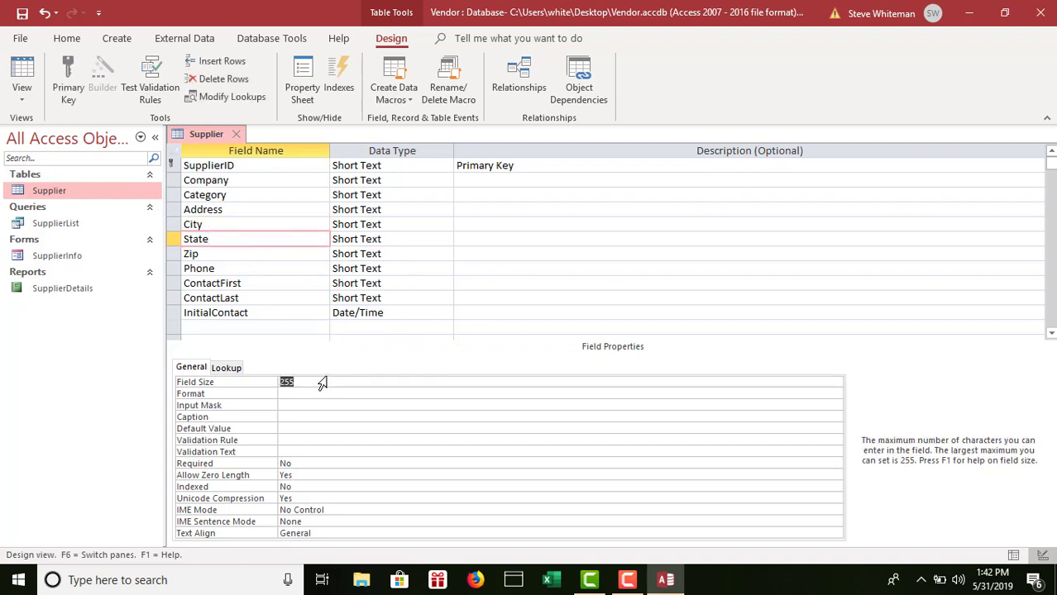
text(2)
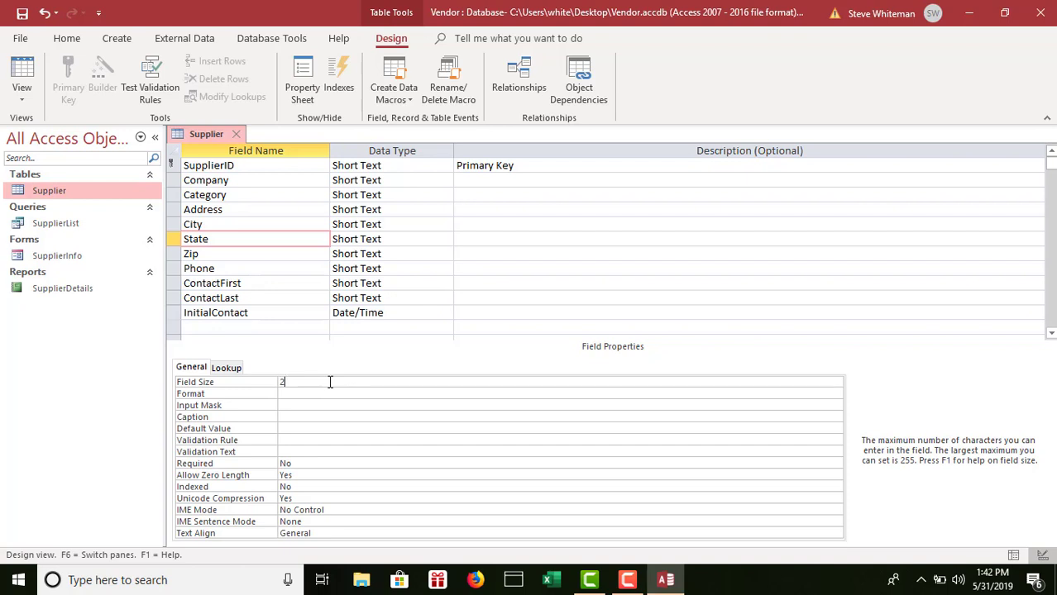
Set the field size of the Zip field to 10
click(292, 255)
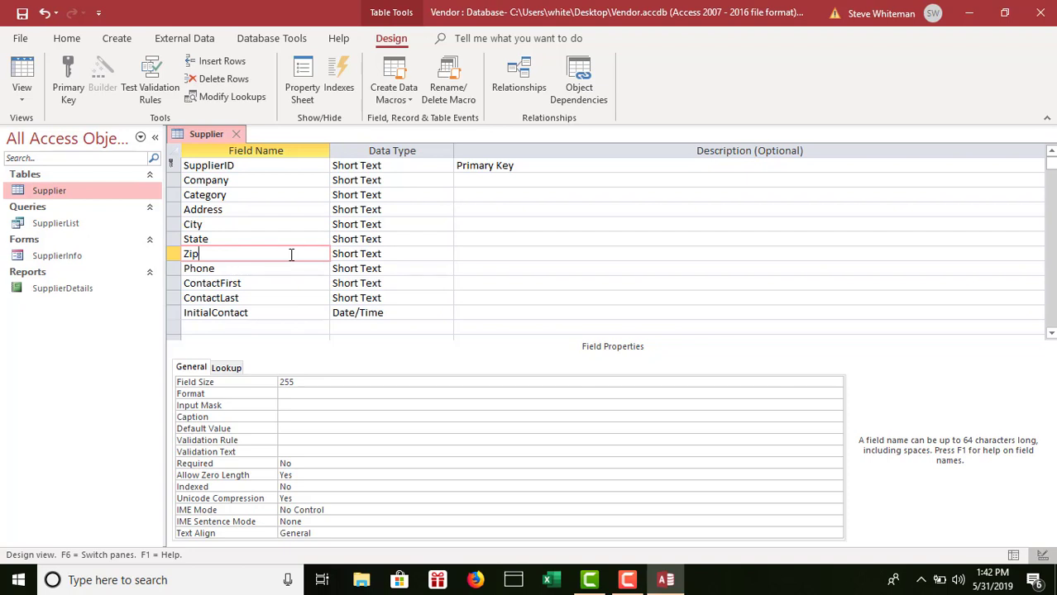
click(305, 381)
key(BackSpace)
key(BackSpace)
key(BackSpace)
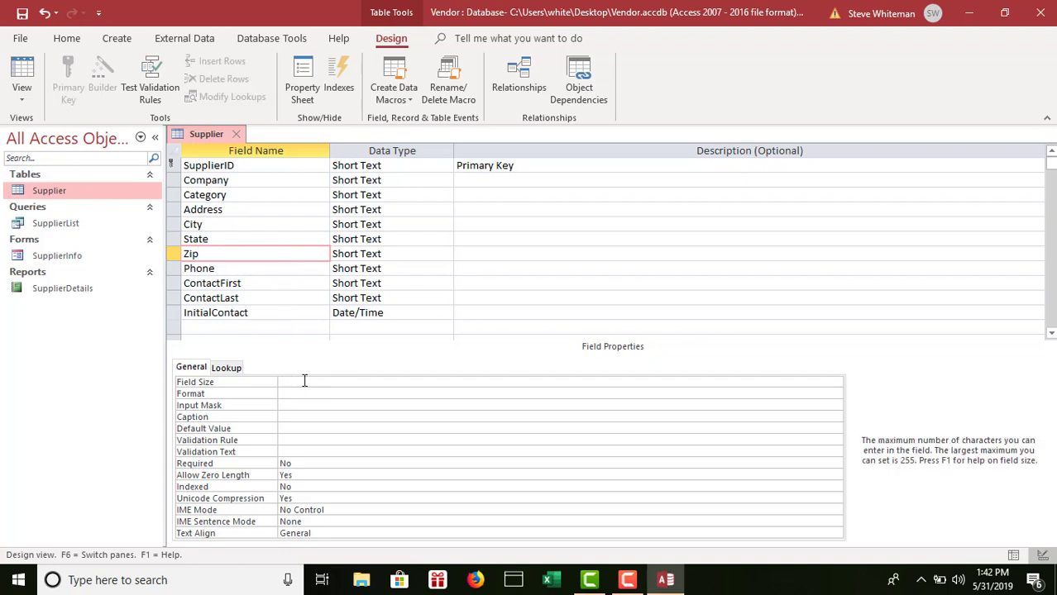
text(10)
Set the Phone field's size to 14 and its caption to "Contact Phone"
click(268, 269)
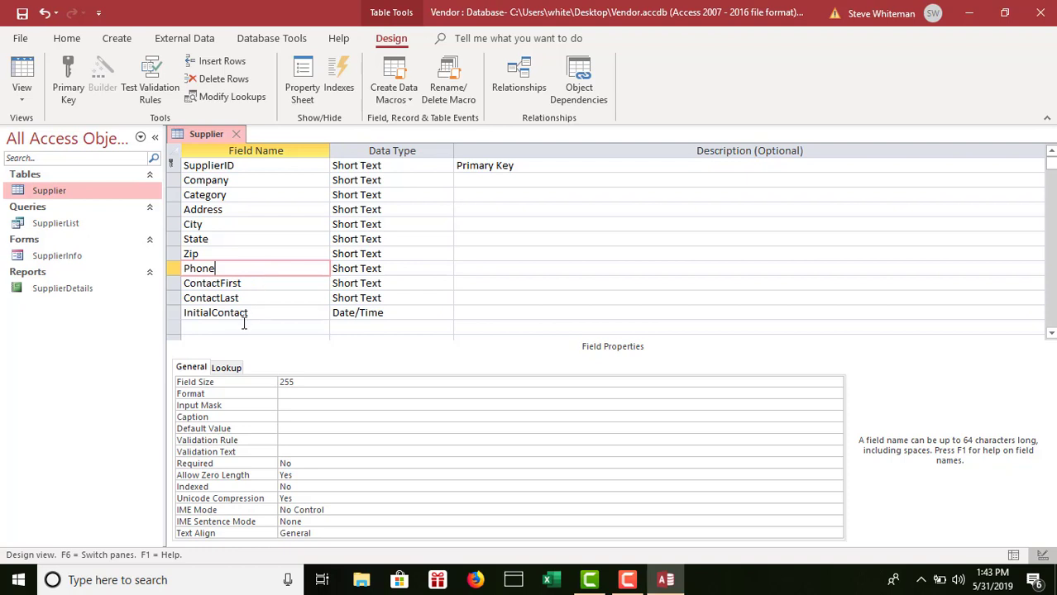
click(312, 381)
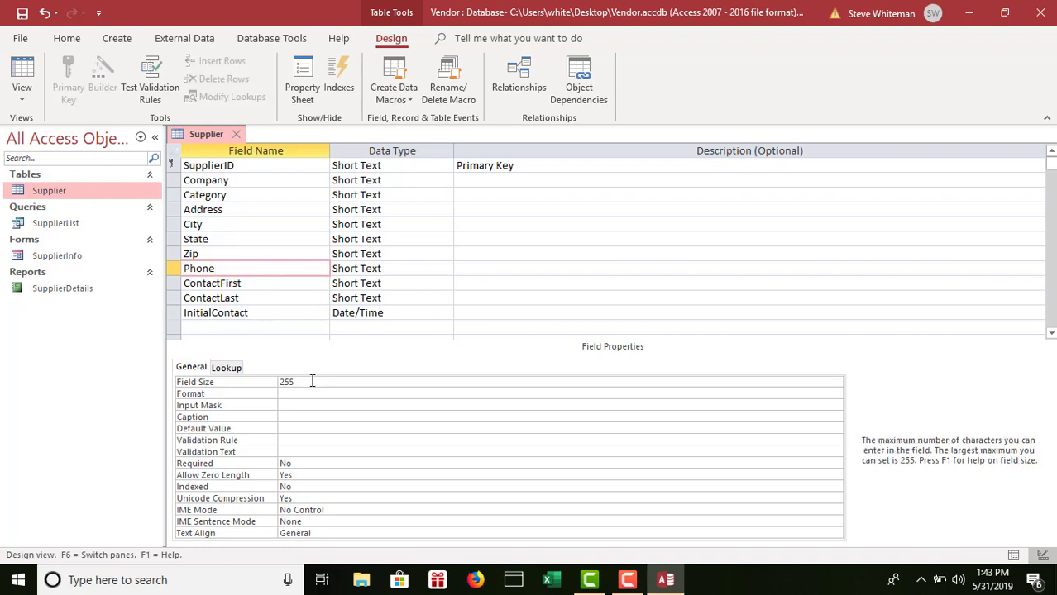
key(BackSpace)
key(BackSpace)
key(BackSpace)
text(14)
click(302, 418)
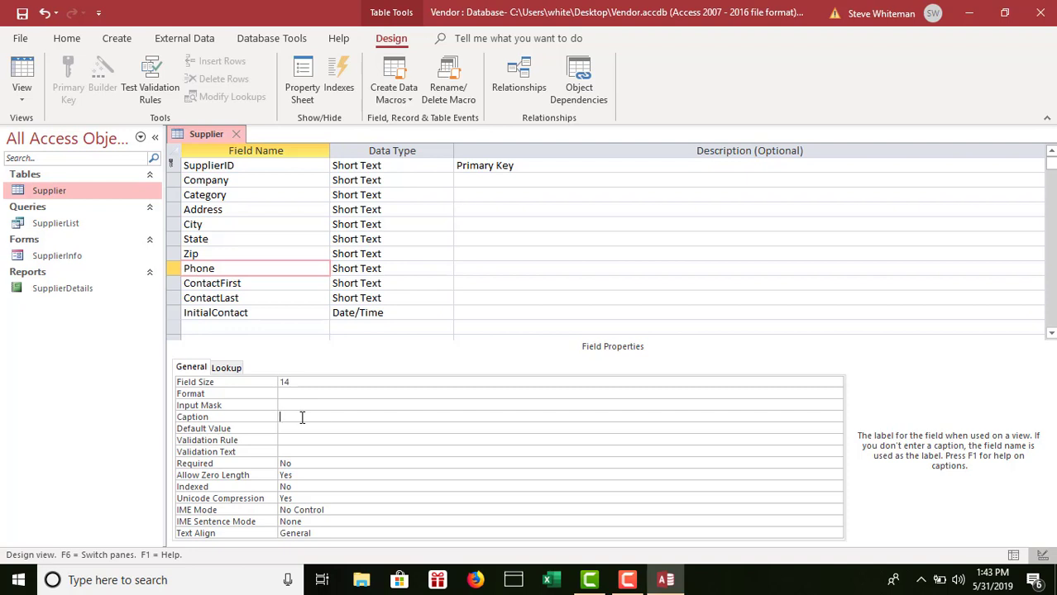
text(Contact Phone)
Set the ContactFirst field's size to 20 and its caption to "Contact First Name"
click(266, 284)
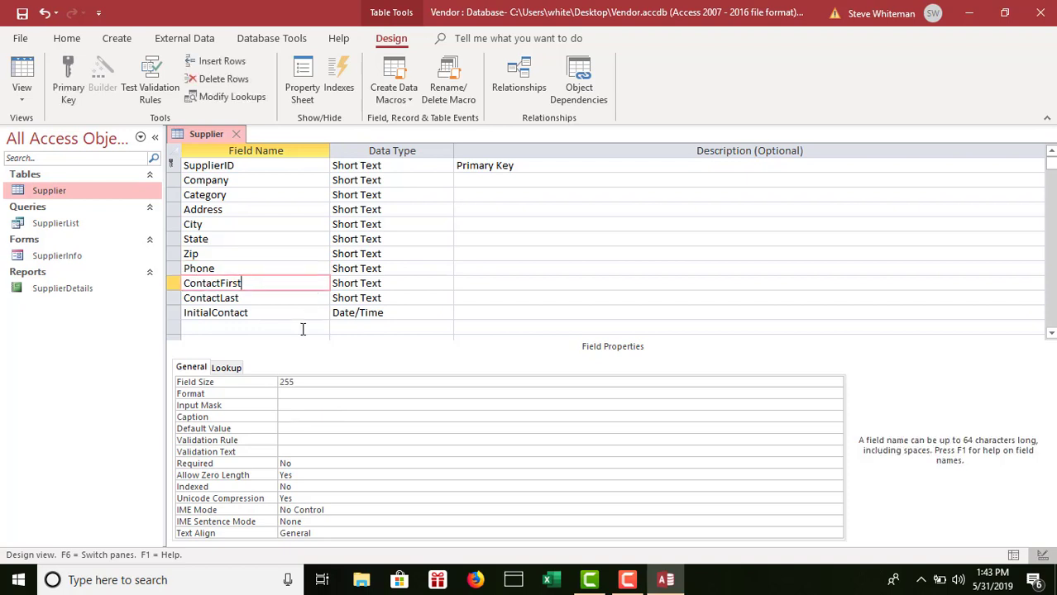
click(311, 379)
key(BackSpace)
key(BackSpace)
key(BackSpace)
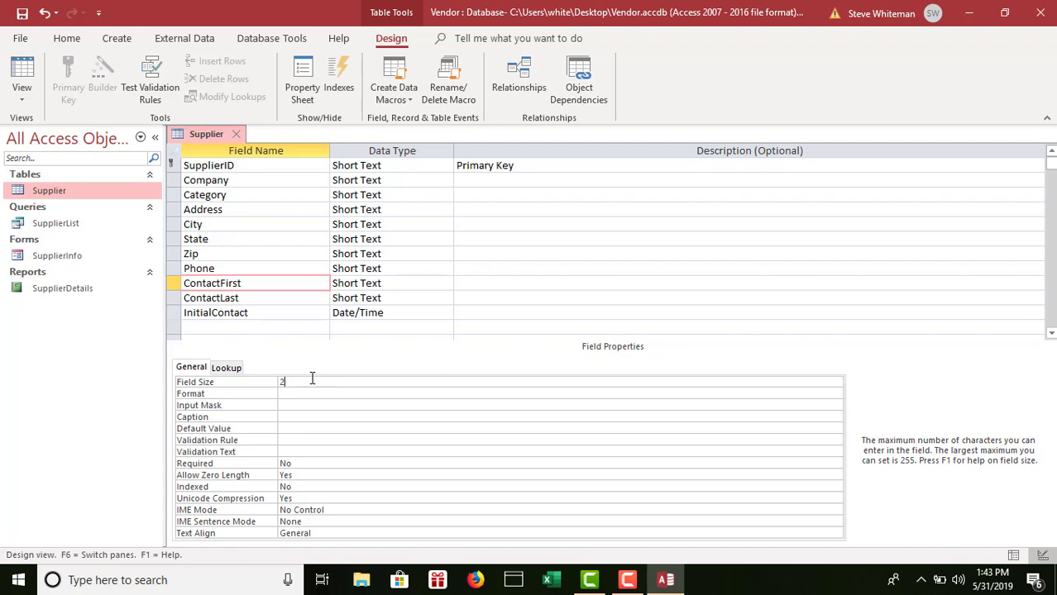
text(20)
click(293, 419)
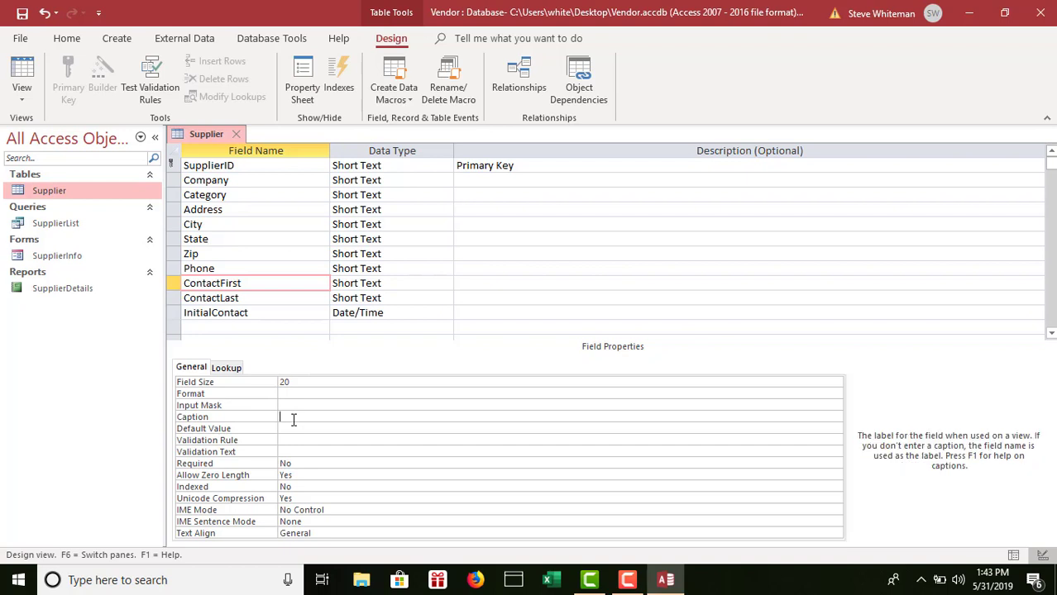
text(Contact Fie)
key(BackSpace)
text(rst Name)
Set the ContactLast field's size to 25 and its caption to "Contact Last Name"
click(258, 300)
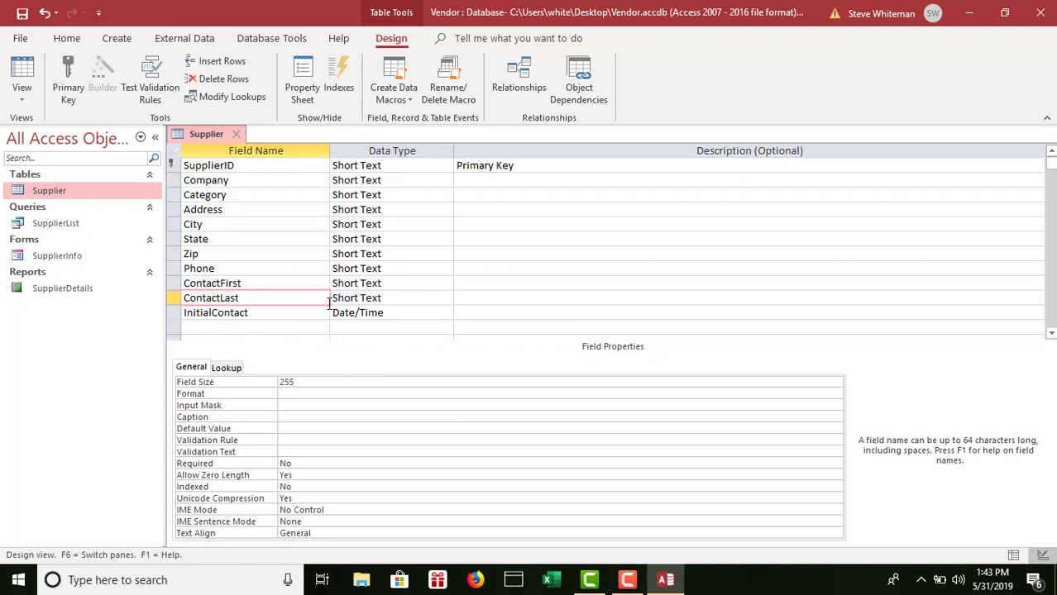
click(309, 385)
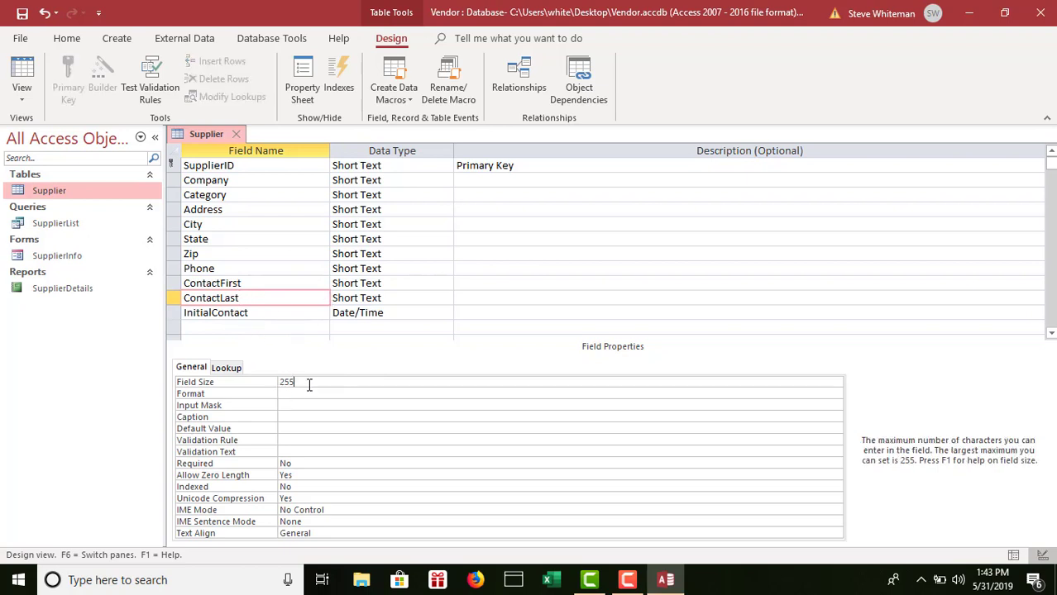
key(BackSpace)
click(305, 416)
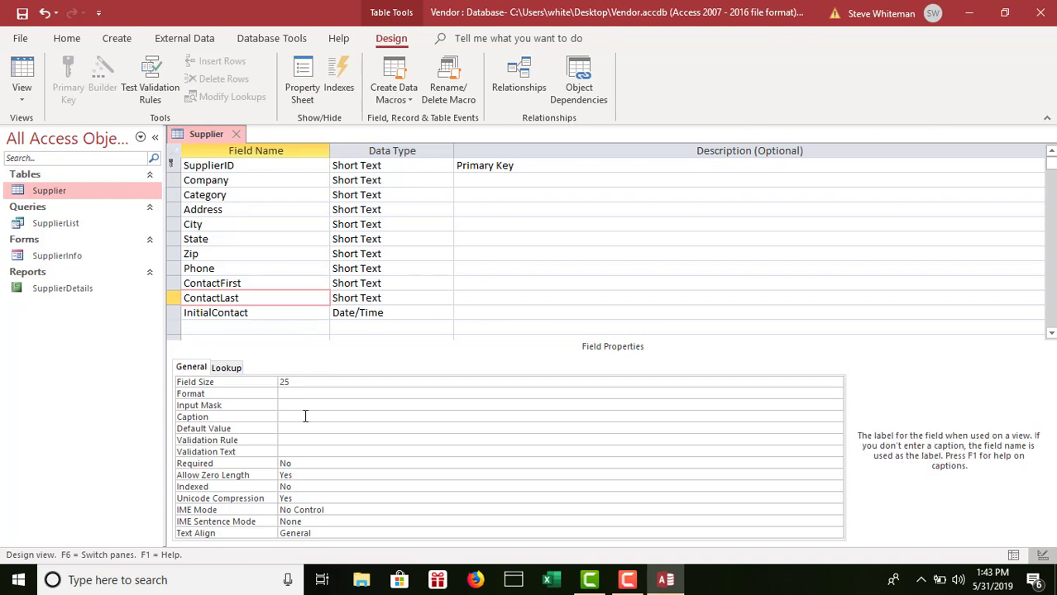
text(Contact Last Name)
Set the InitialContact field's format to Short Date and its caption to "Initial Contact"
click(282, 313)
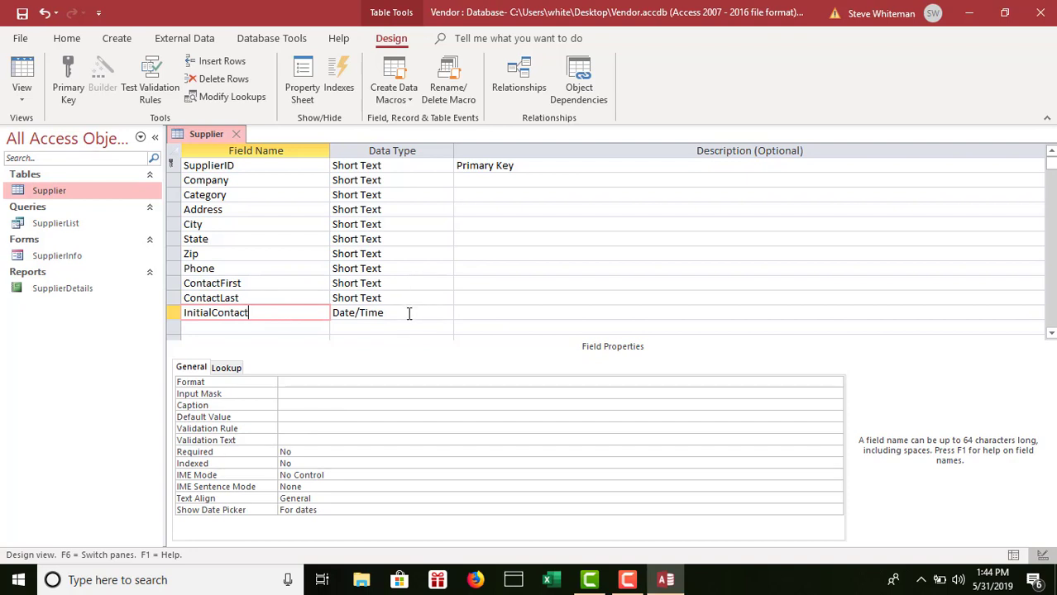
click(310, 383)
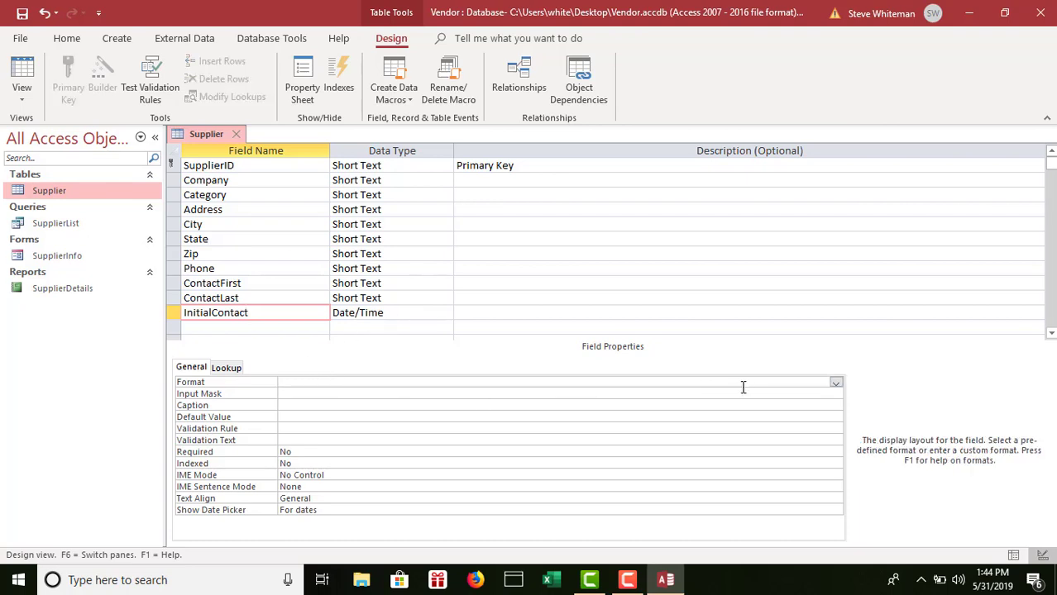
click(836, 385)
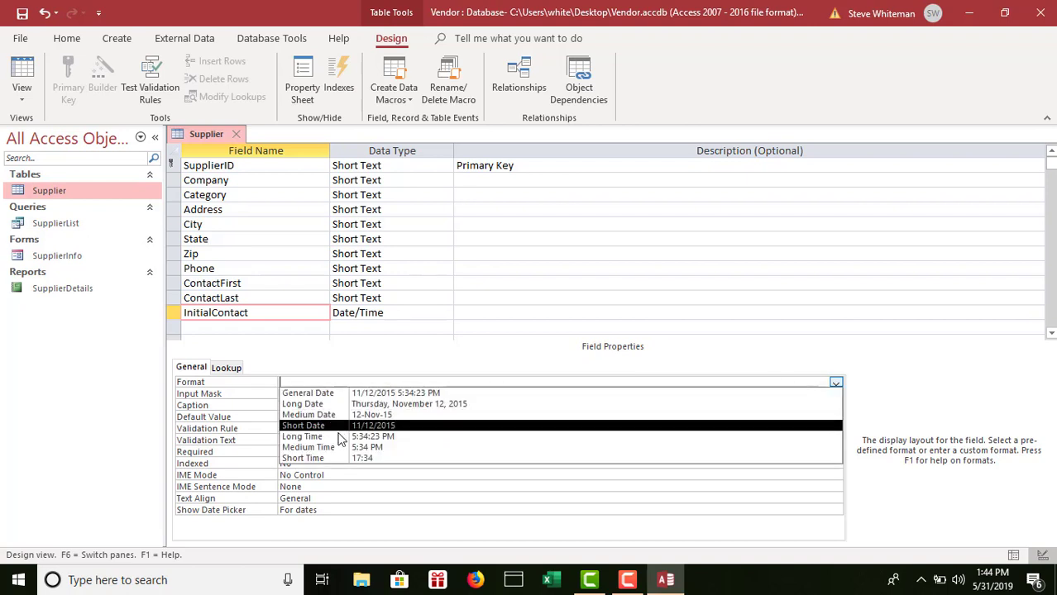
click(334, 426)
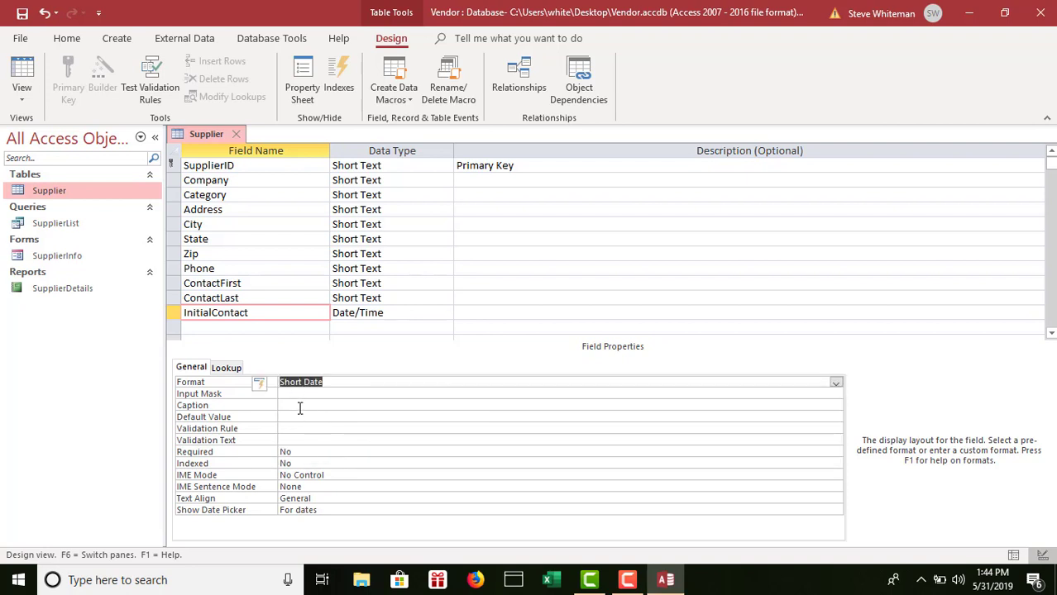
click(300, 405)
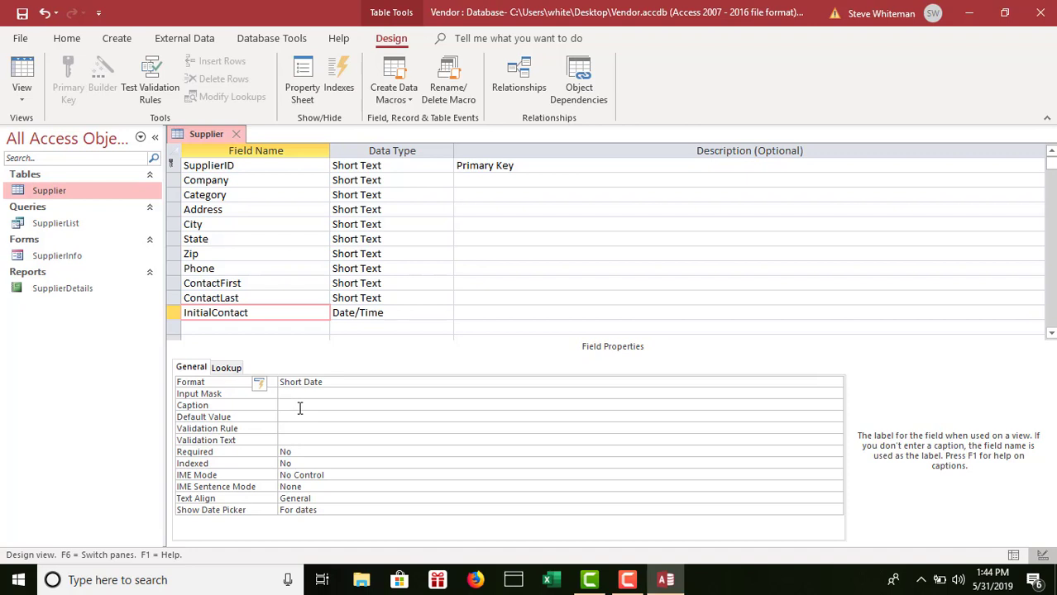
text(Initia)
text(l)
text( Cl)
text(ontact)
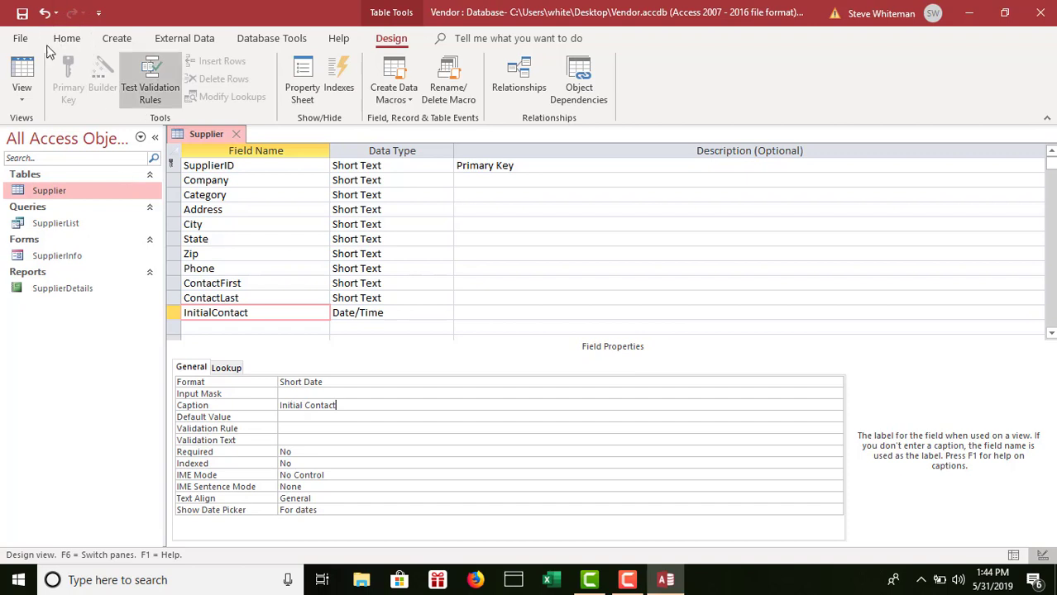
Save the Supplier table design, accepting the shortened field sizes, and switch the table to Datasheet view
click(23, 13)
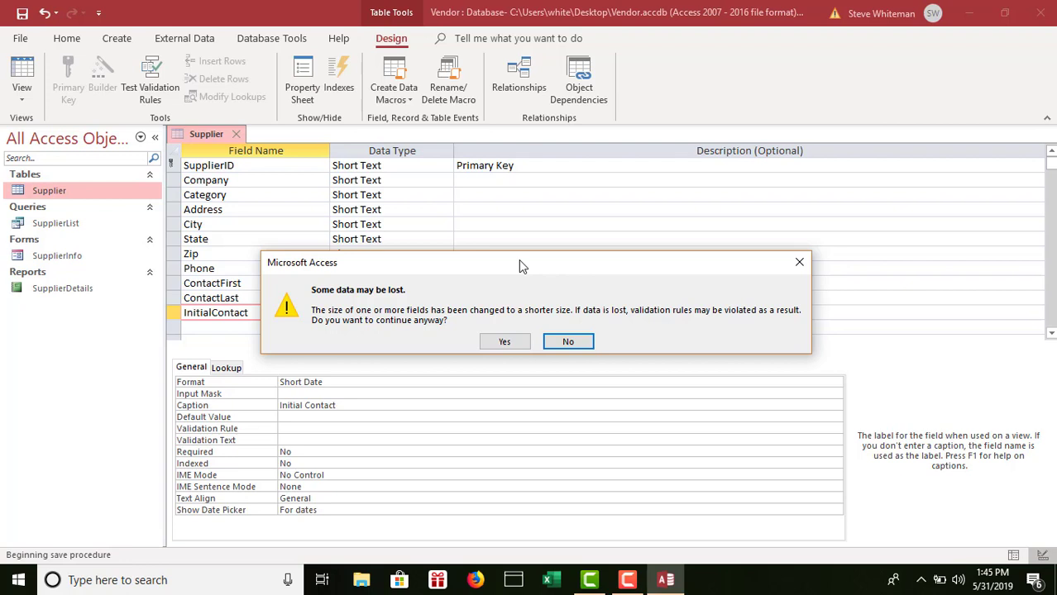
click(505, 343)
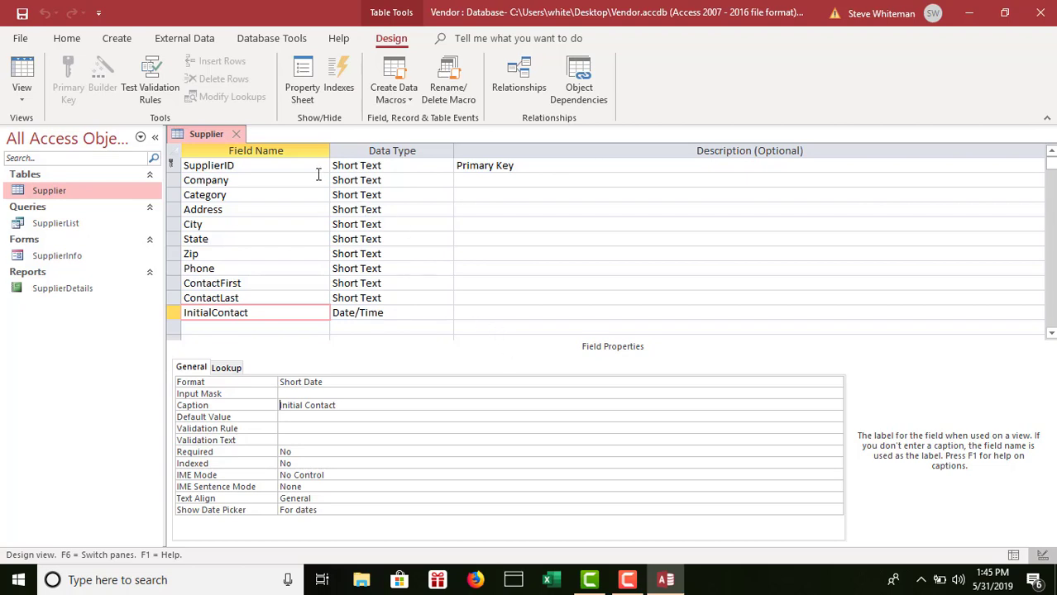
click(22, 14)
click(23, 100)
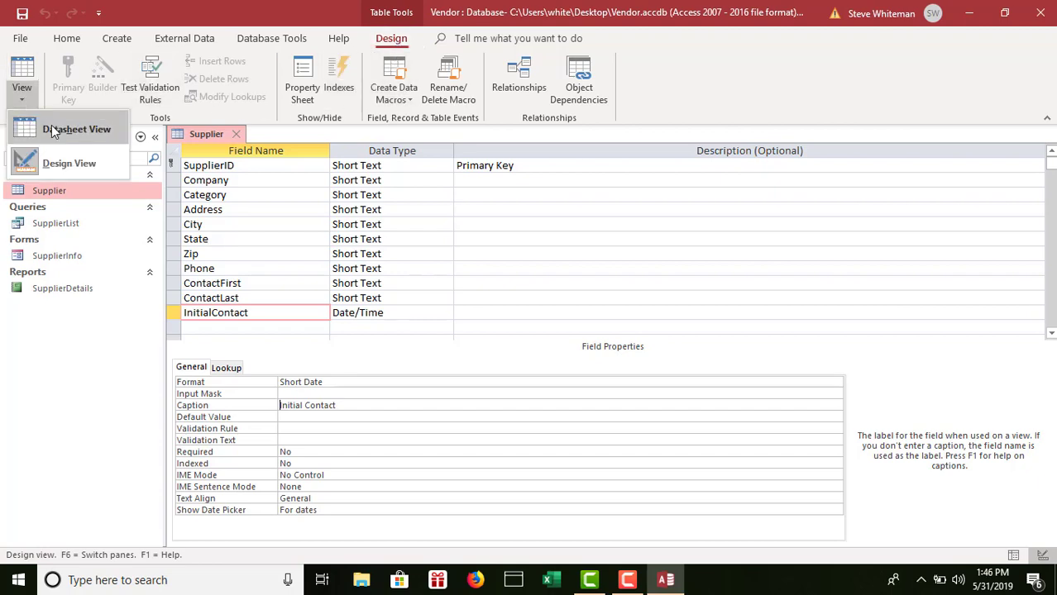
click(52, 125)
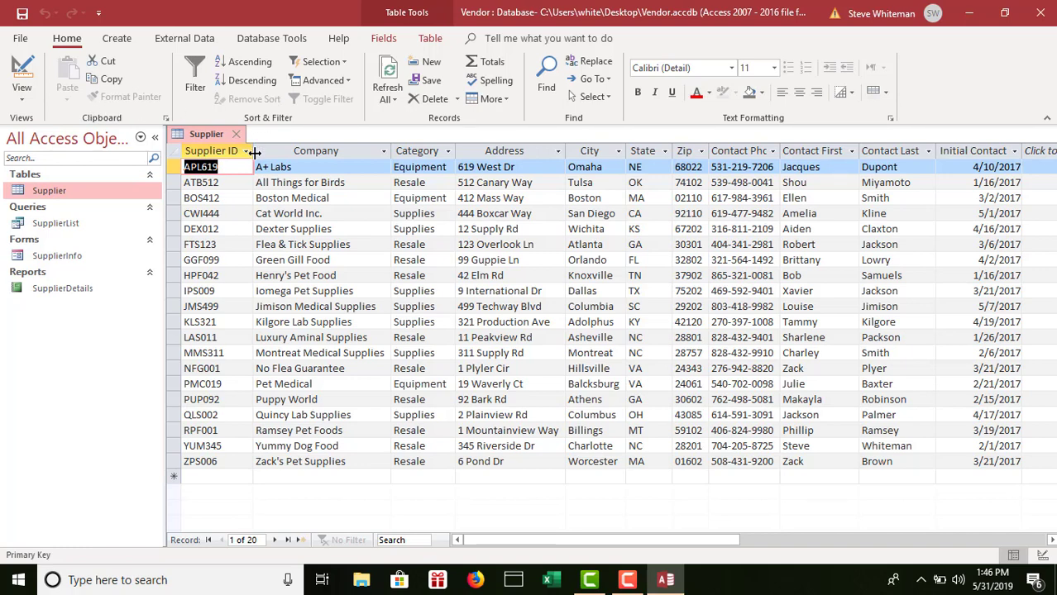
Widen the Supplier ID column slightly, then fit all columns from Supplier ID through Initial Contact to their contents
drag(254, 152, 258, 154)
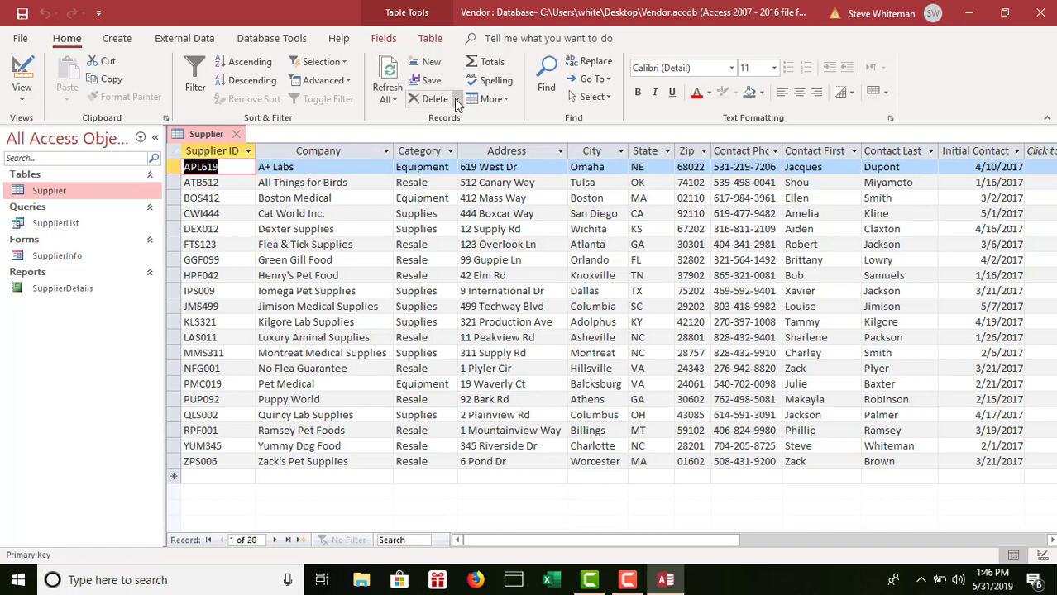
click(212, 151)
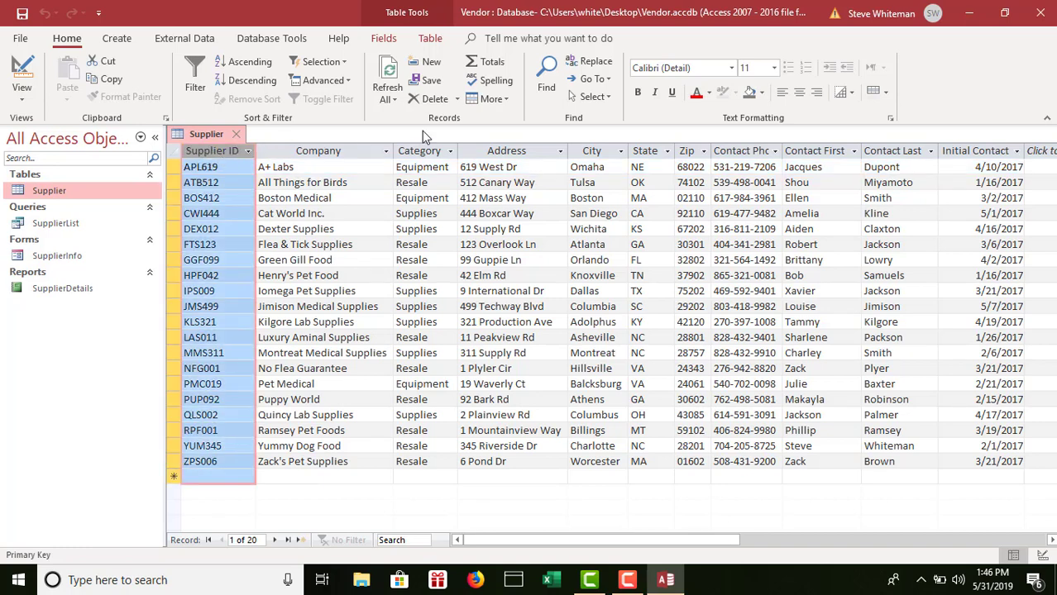
shift+click(988, 150)
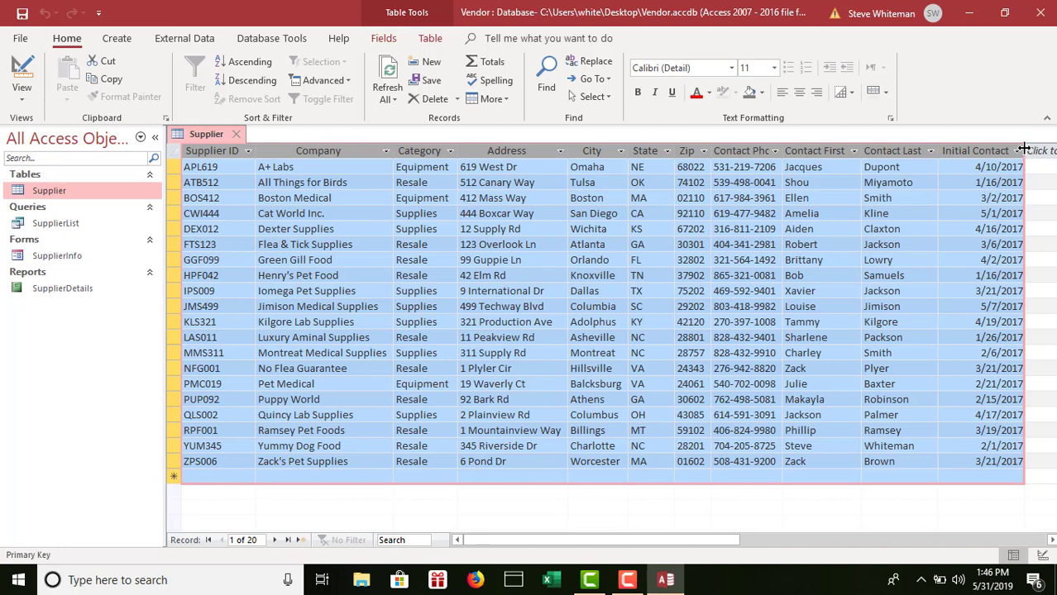
double_click(1024, 150)
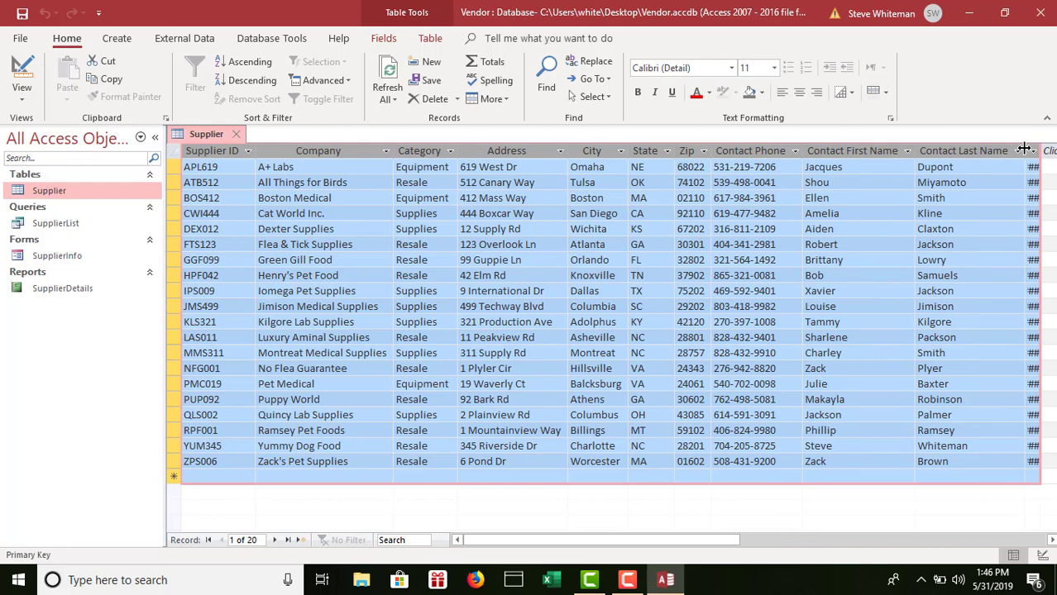
Try to widen the Initial Contact column while all the columns are still selected, then clear the selection
click(1051, 540)
click(1050, 539)
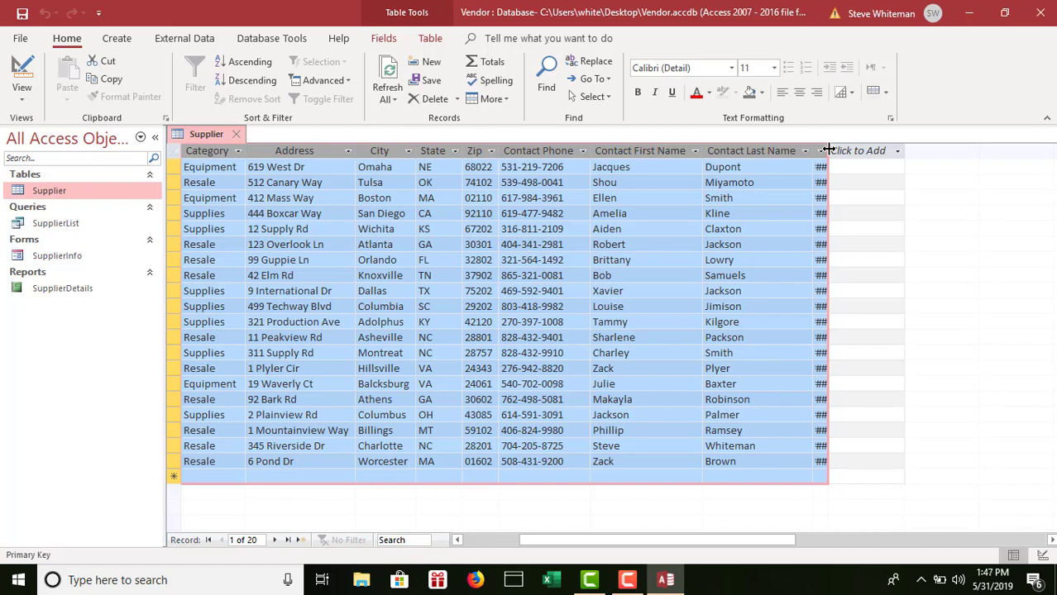
drag(828, 149, 845, 149)
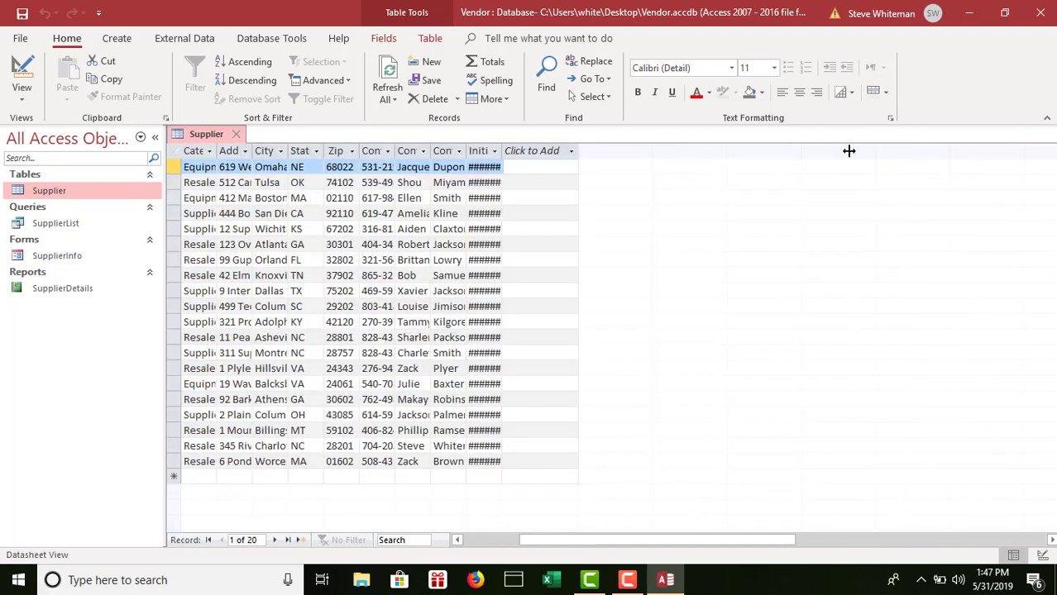
click(698, 192)
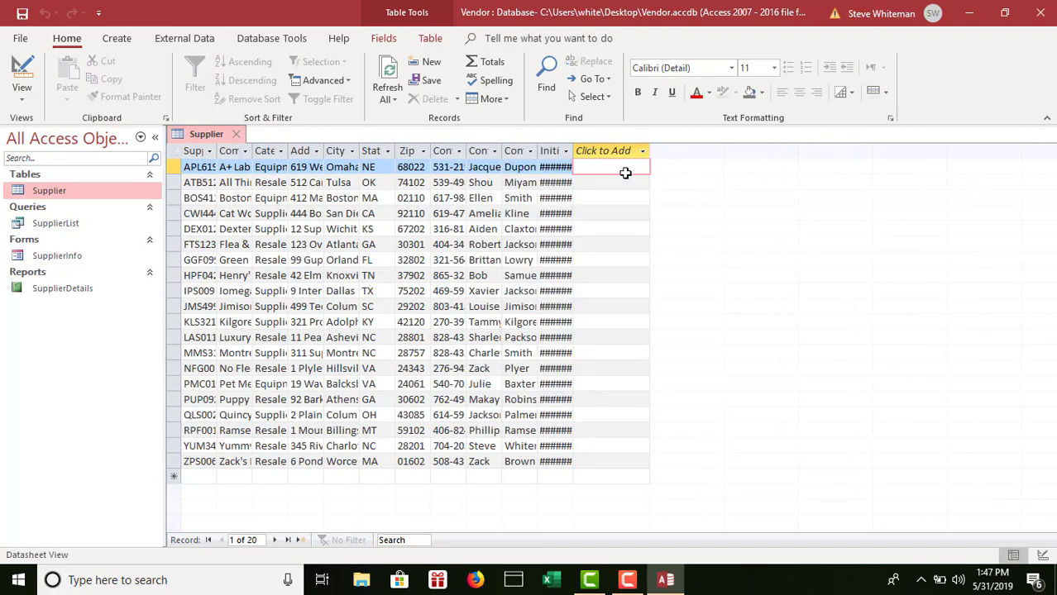
Widen only the Initial Contact column until its dates fit
click(566, 151)
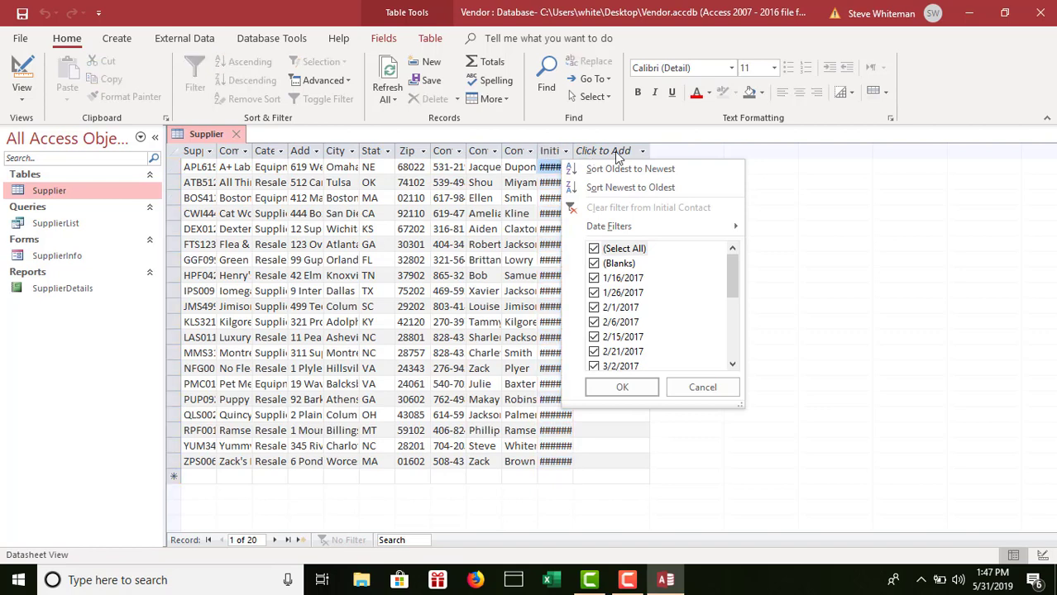
click(788, 178)
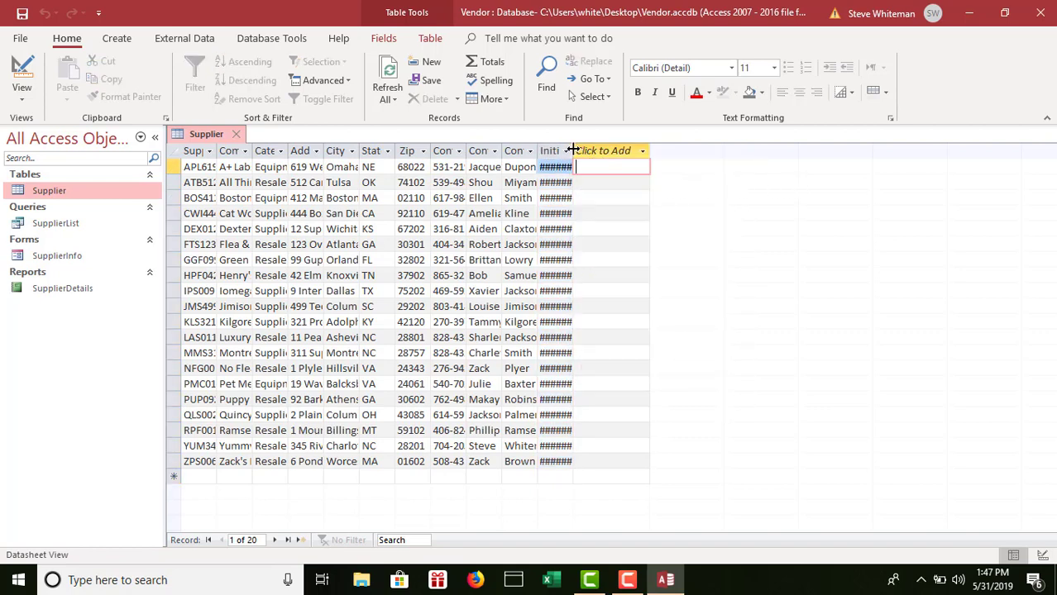
drag(575, 151, 588, 150)
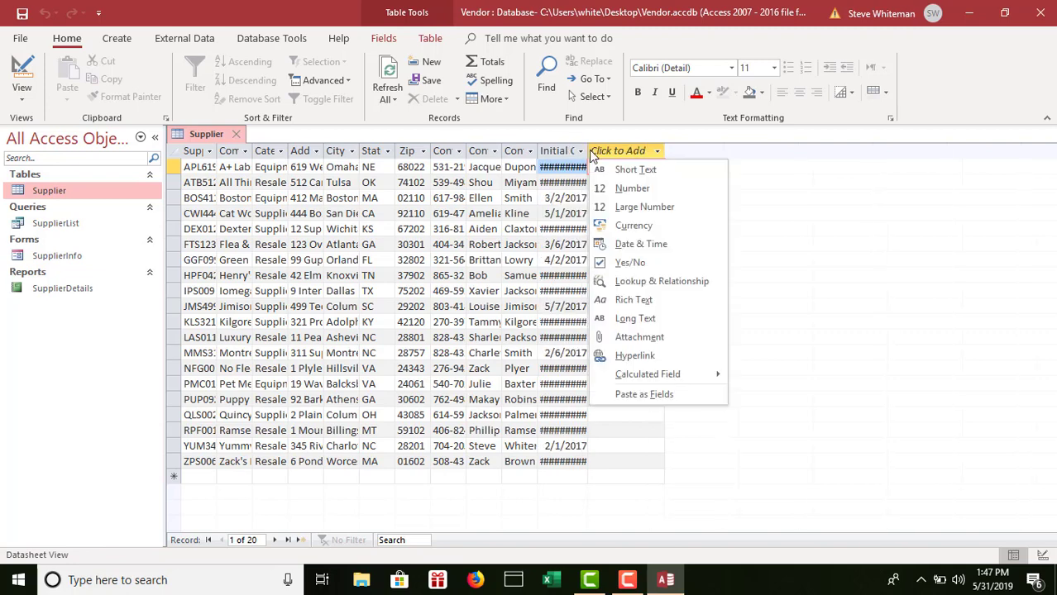
key(Escape)
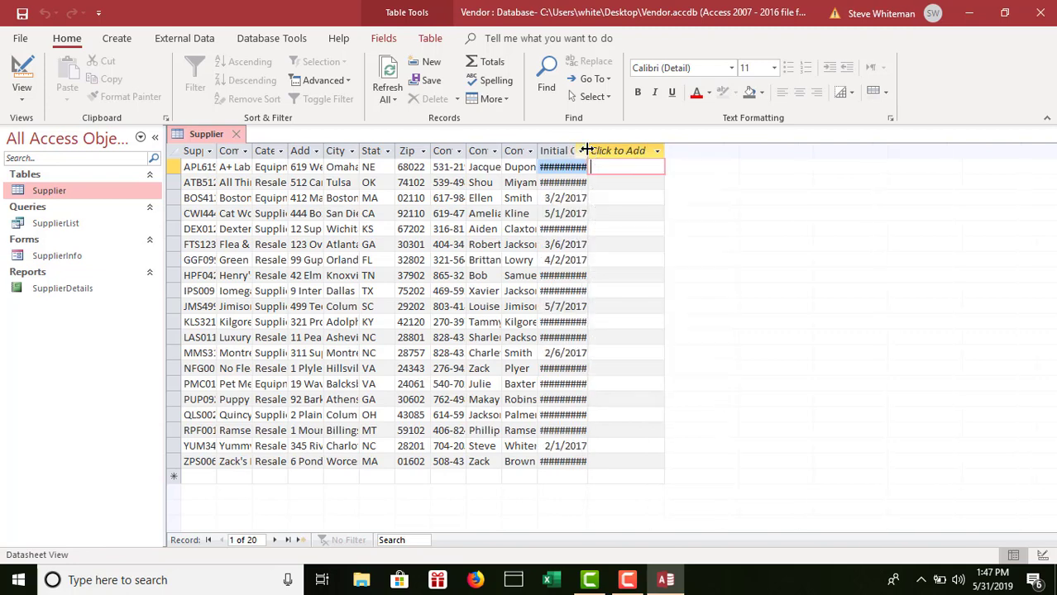
drag(588, 150, 610, 149)
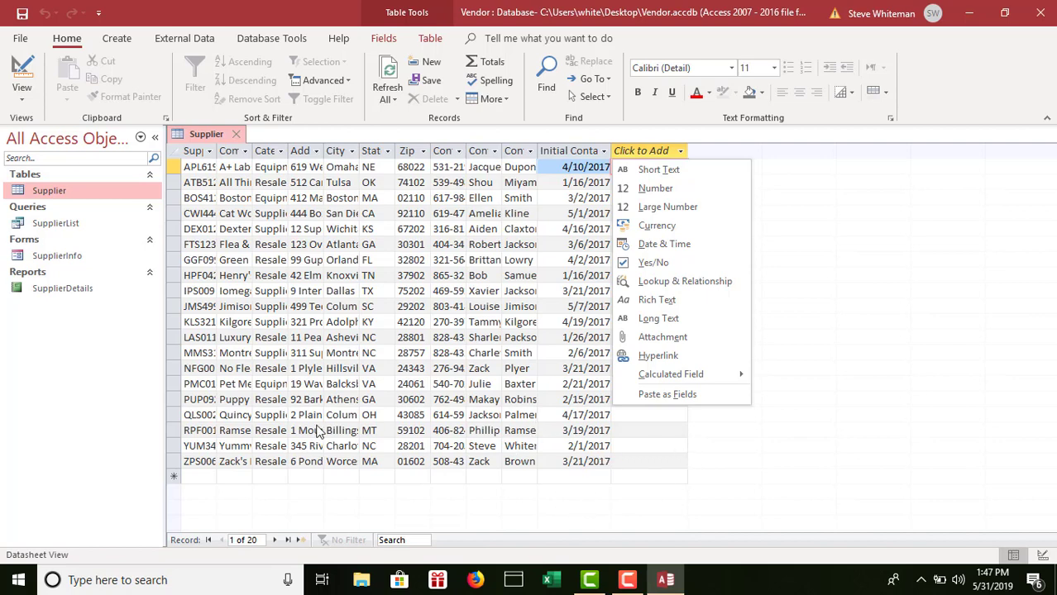
Reselect the columns from Supplier ID through Initial Contact and apply best-fit widths to all of them
click(195, 155)
click(195, 155)
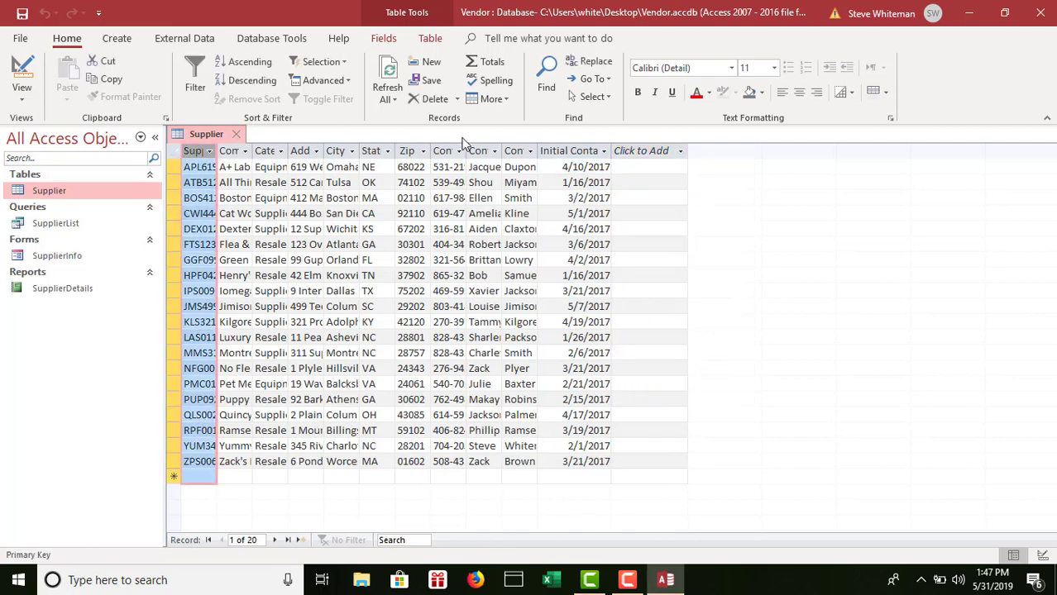
shift+click(585, 150)
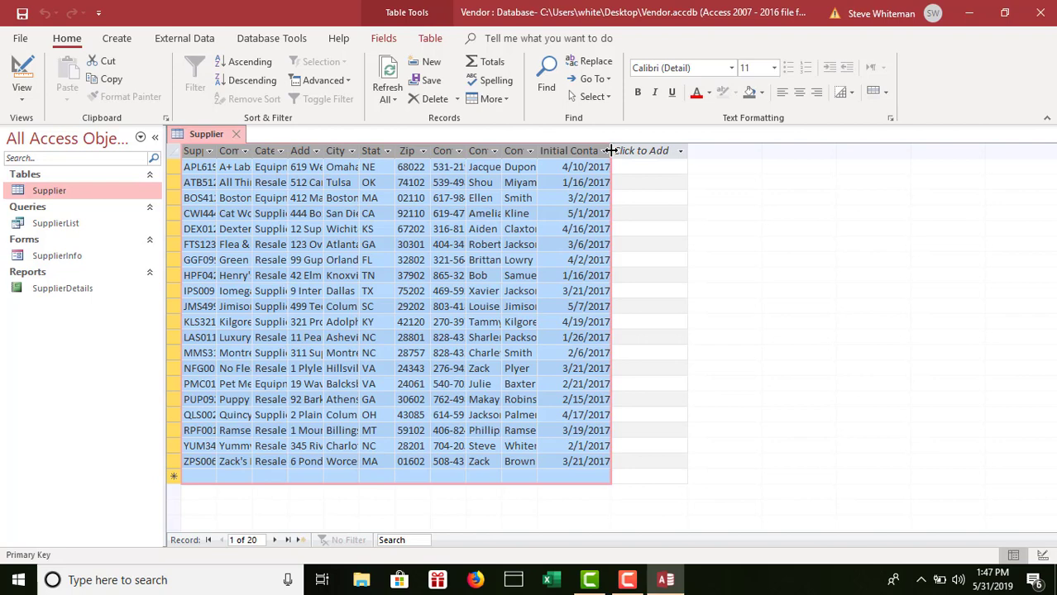
double_click(610, 150)
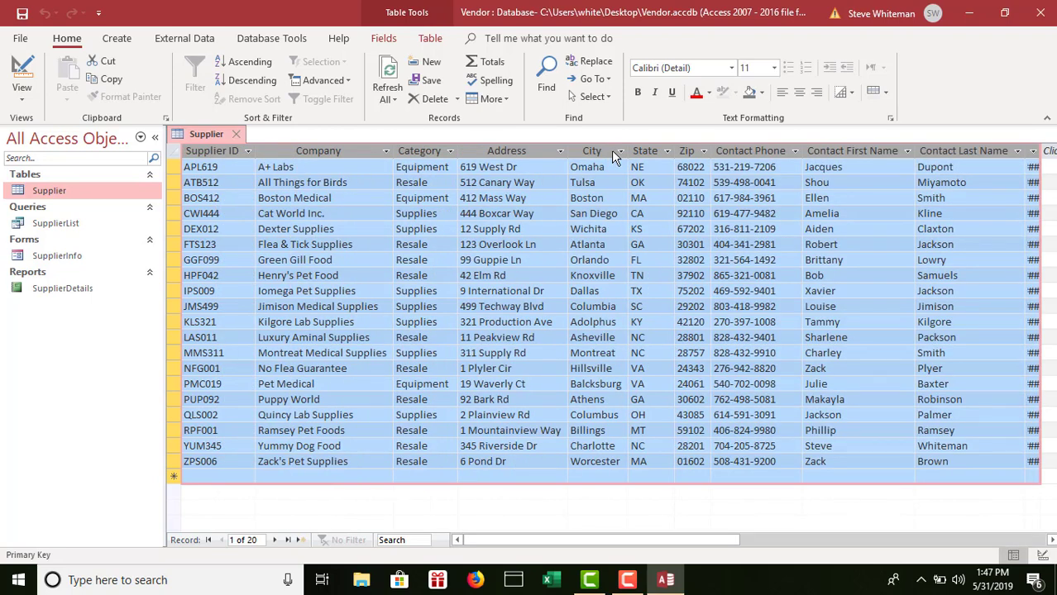
Deselect the columns, widen the Initial Contact column enough for its full dates, and return to the Supplier ID column
click(1051, 540)
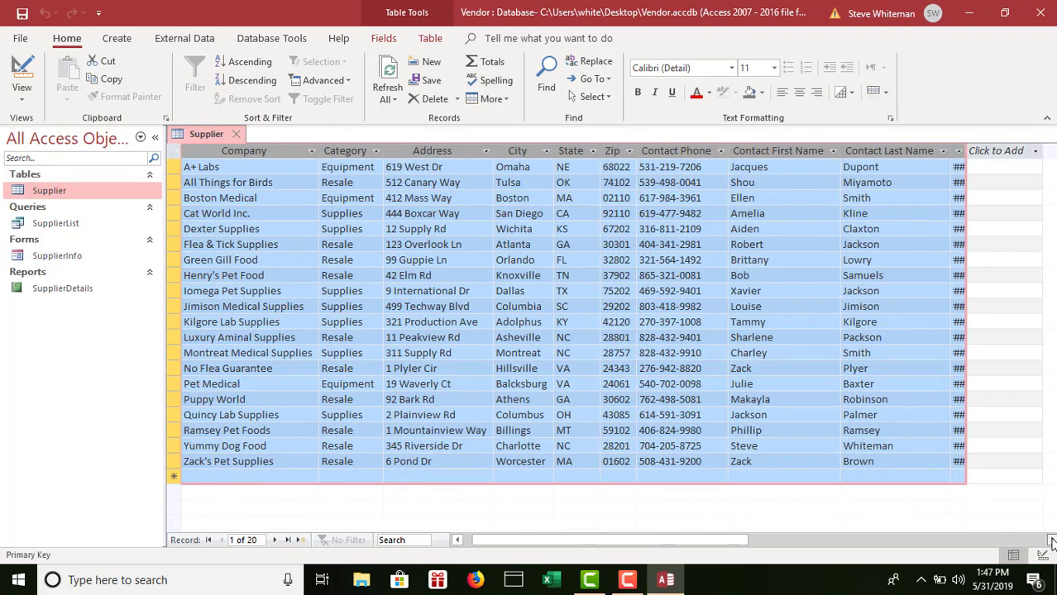
click(1050, 540)
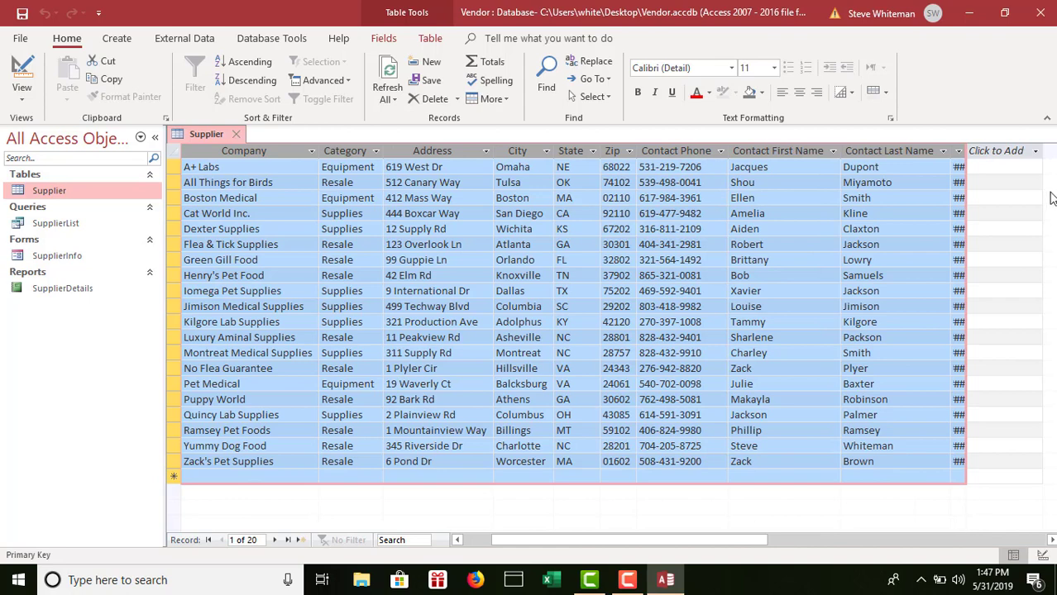
click(879, 197)
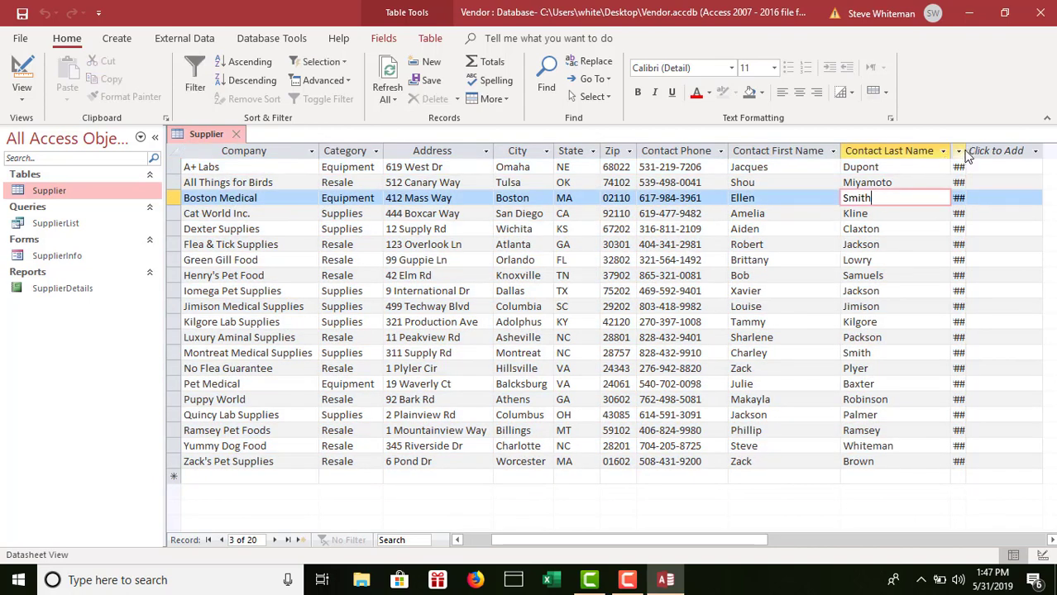
drag(965, 154, 1026, 153)
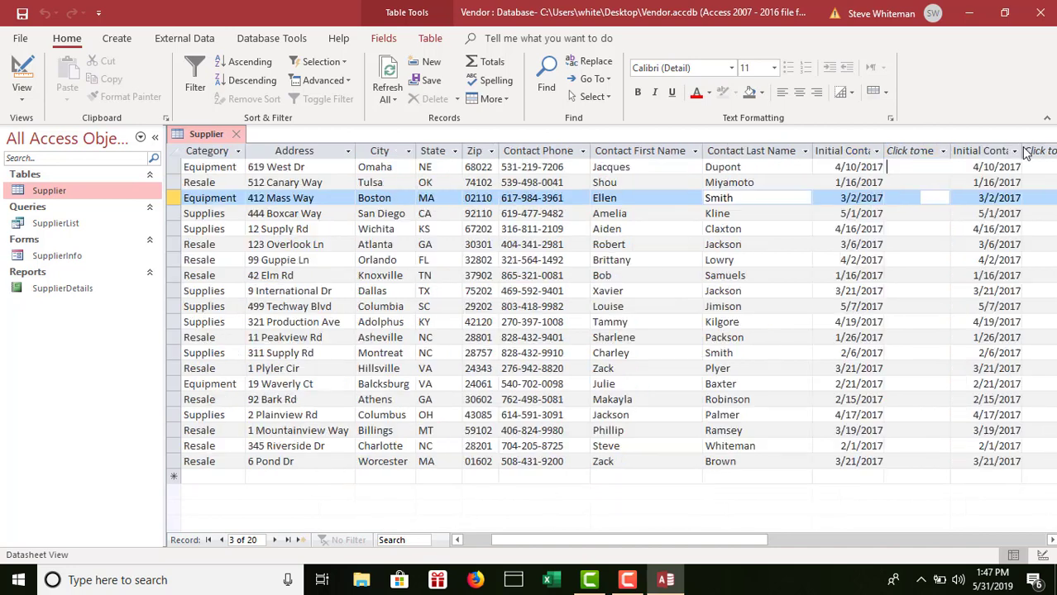
click(1025, 153)
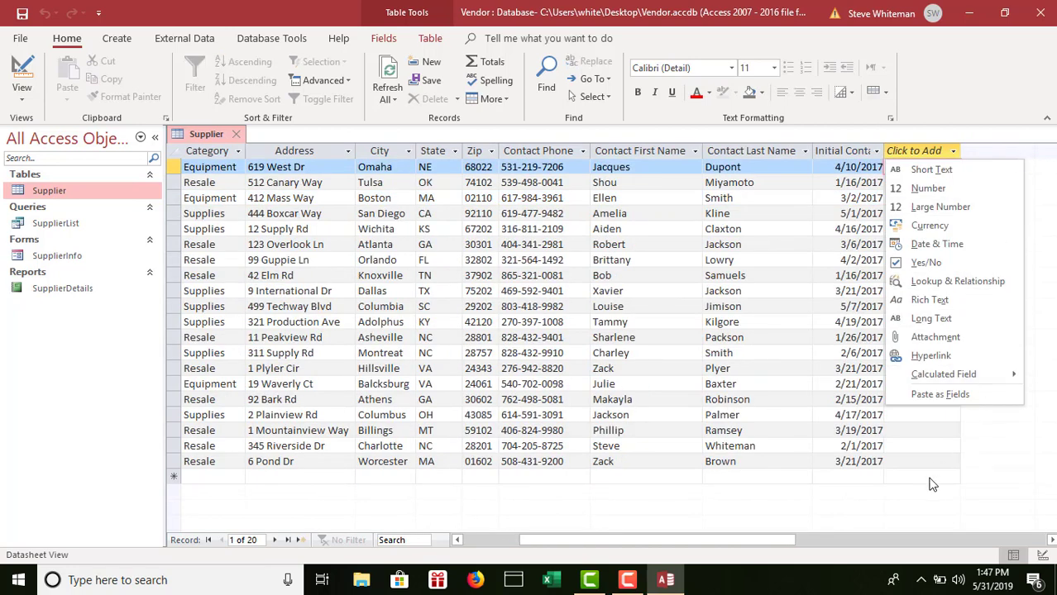
key(Escape)
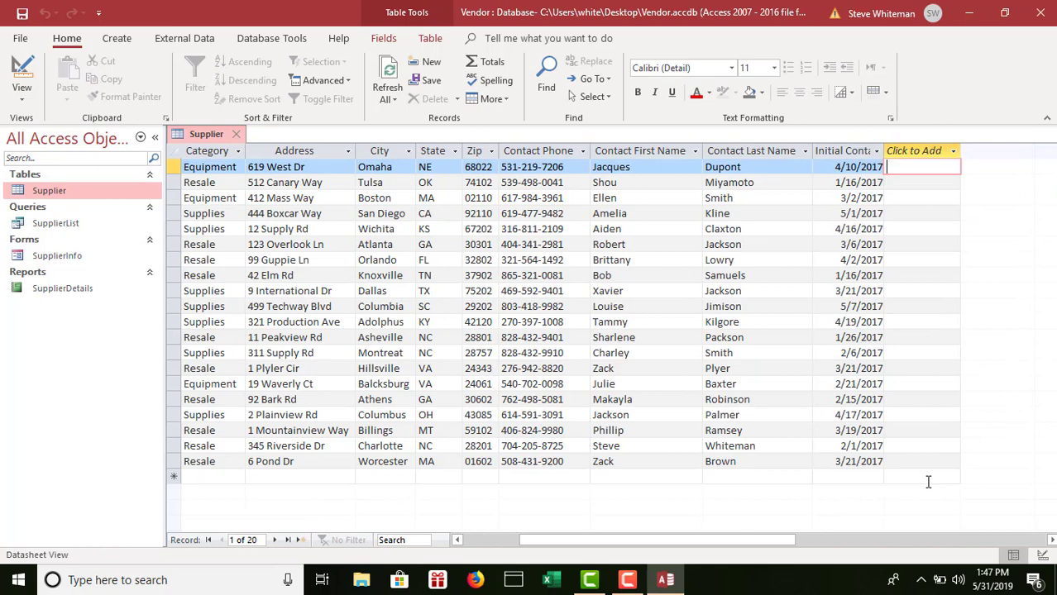
click(478, 541)
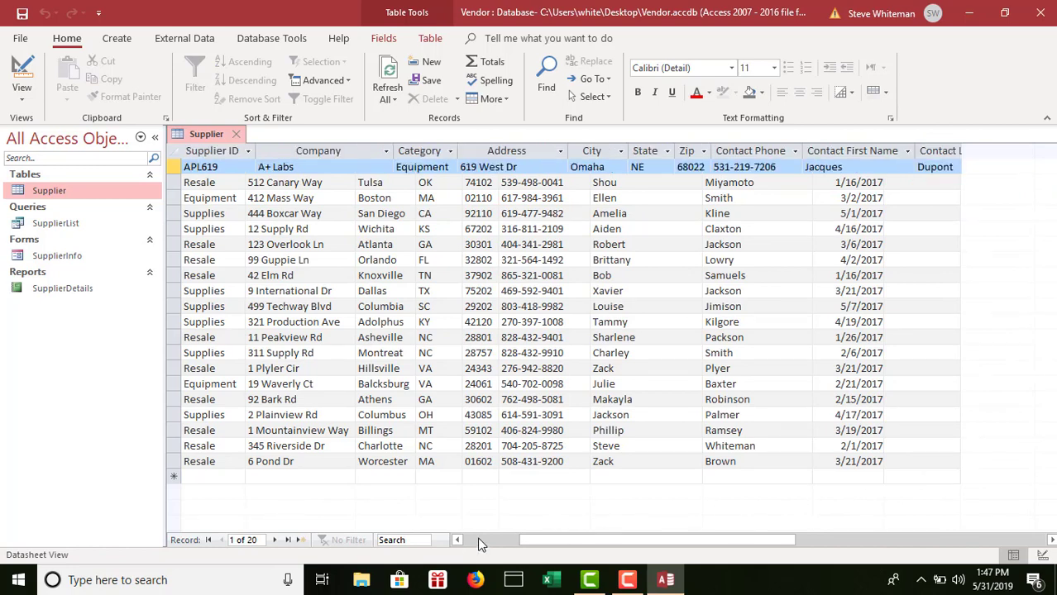
Save the Supplier table's datasheet layout and close the table
click(22, 14)
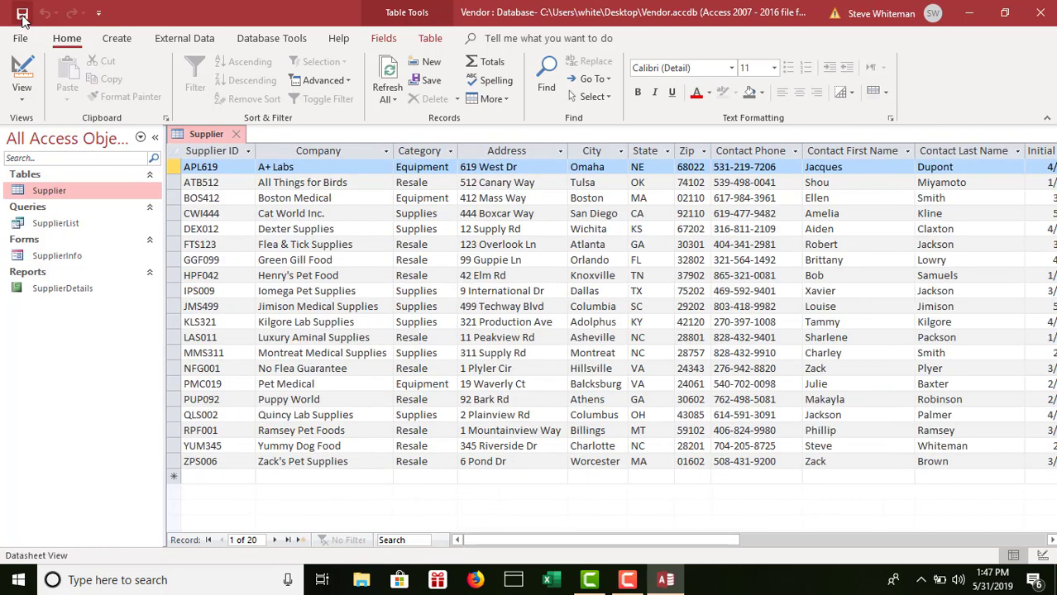
click(237, 136)
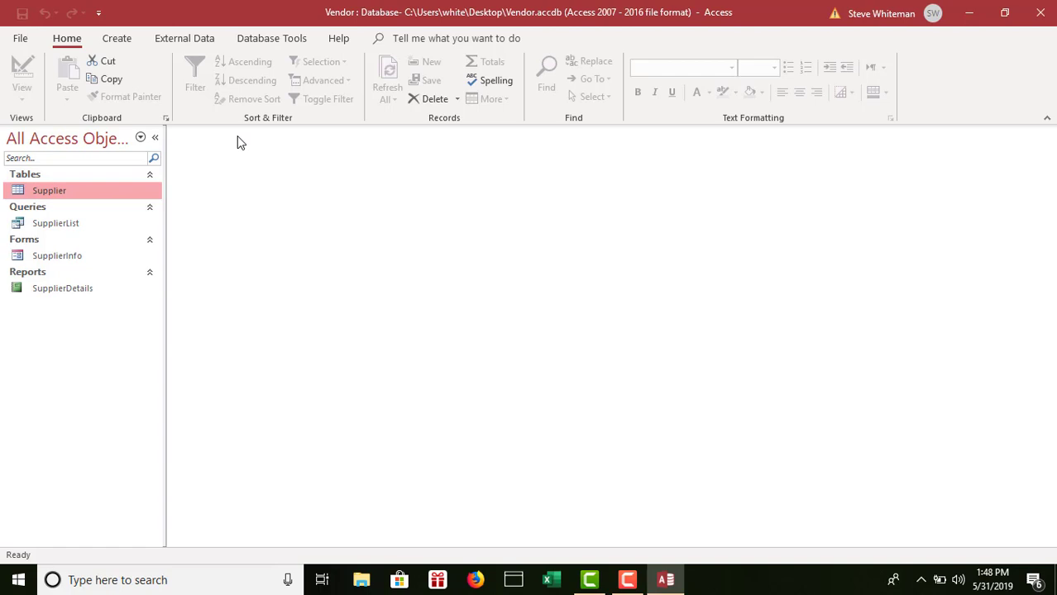
Start a new table in Design view and add a ProductID field of type Short Text with the description "Primary key"
click(118, 40)
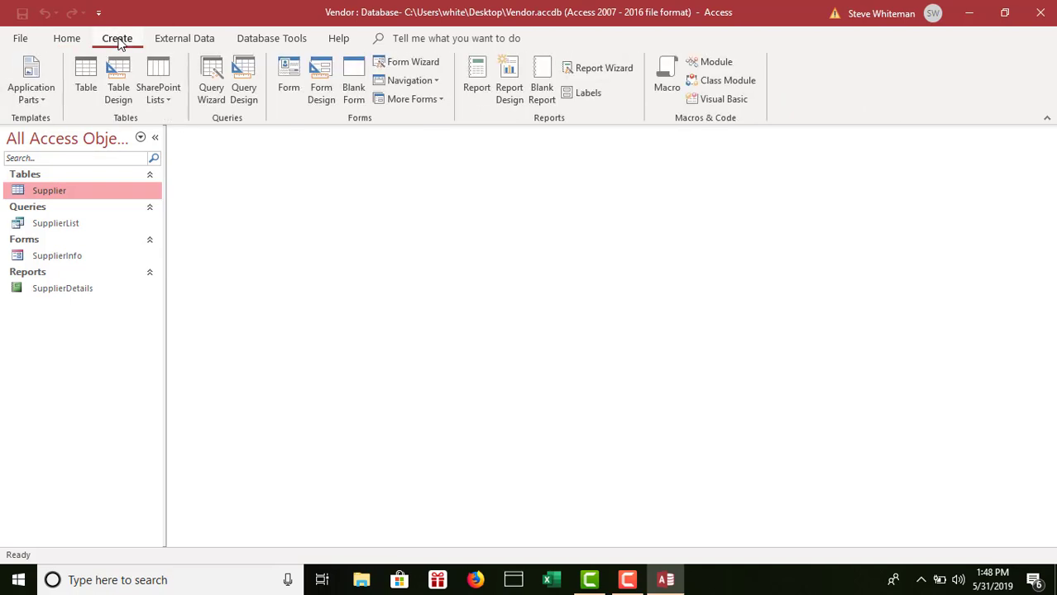
click(123, 71)
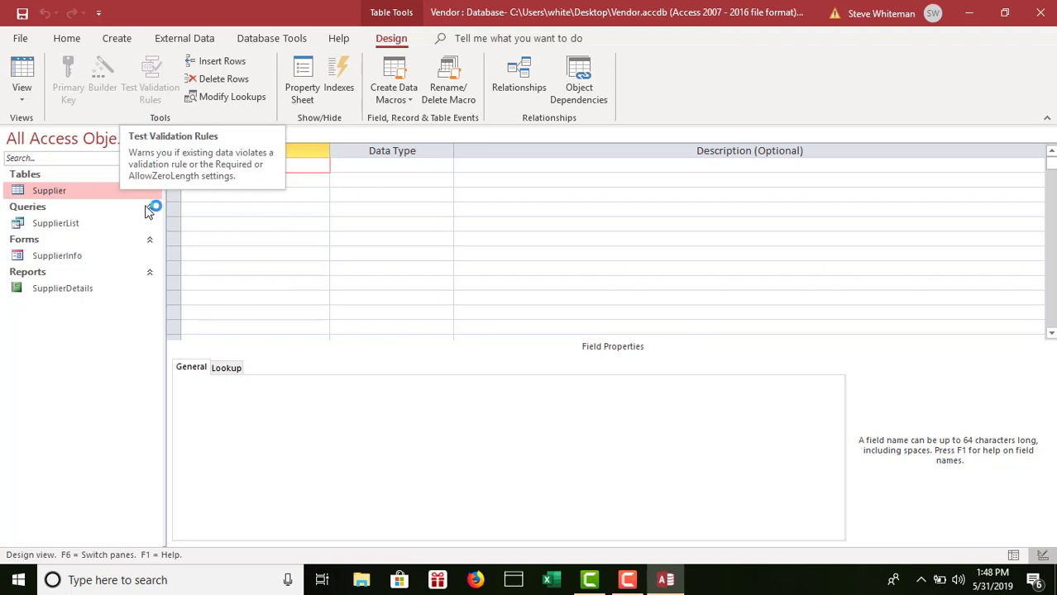
click(297, 168)
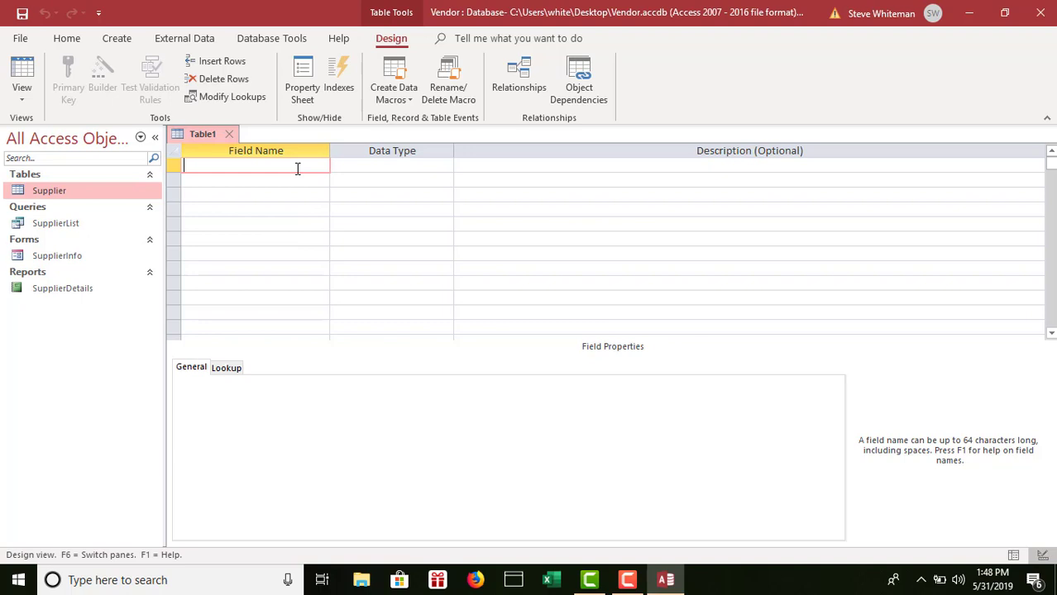
text(ProductID)
key(Tab)
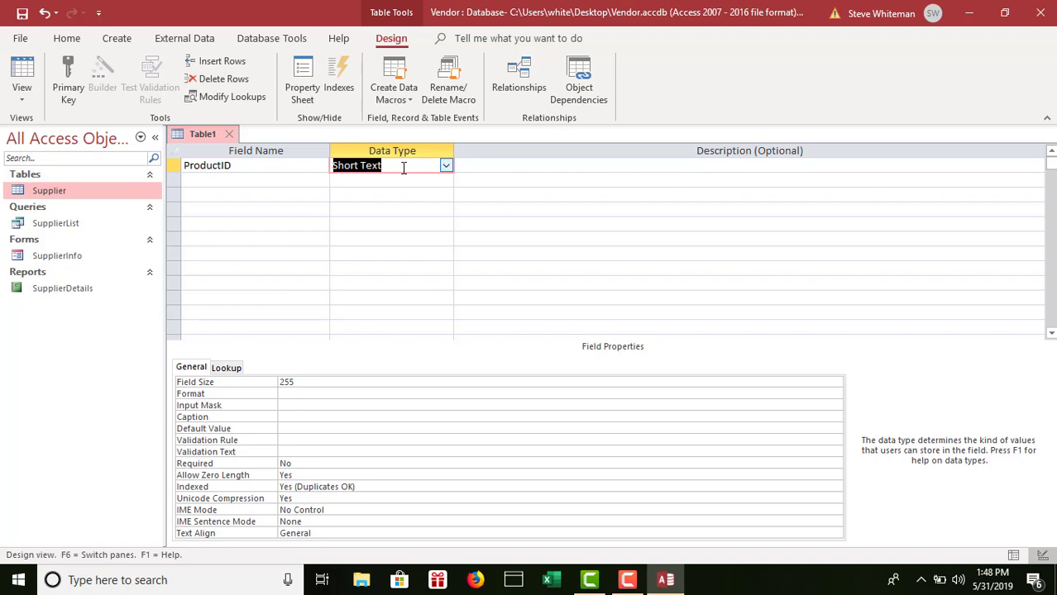
click(496, 167)
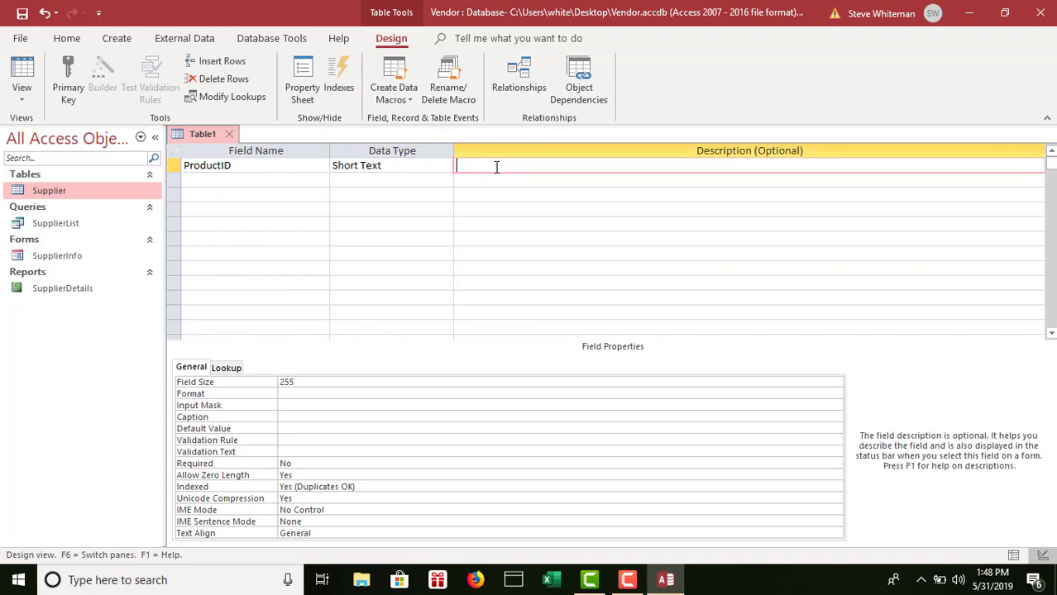
text(Primary key)
Set the ProductID field's size to 5 and its caption to "Product ID"
click(305, 386)
click(247, 383)
text(5)
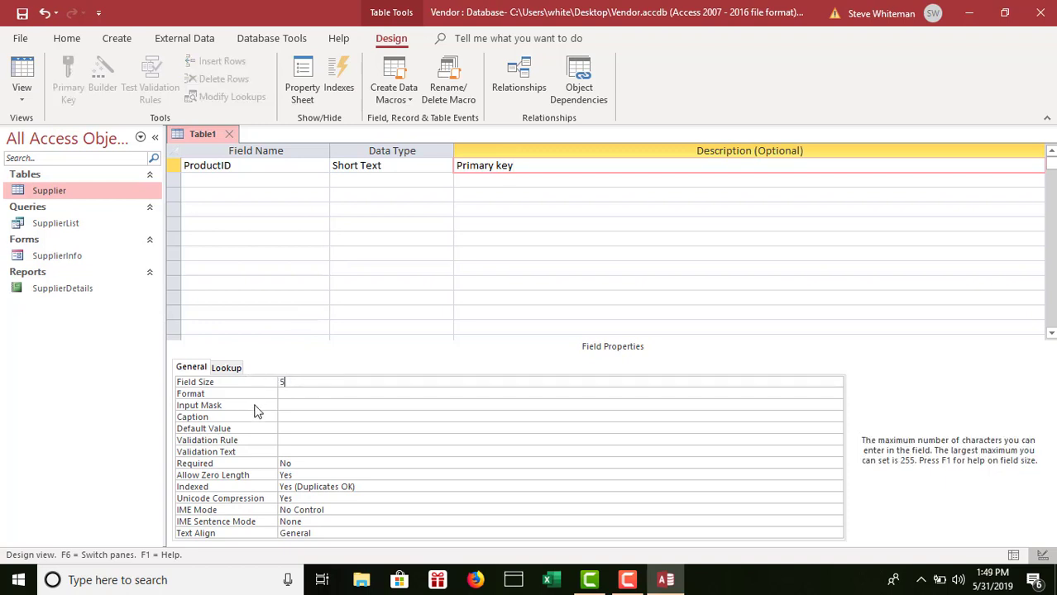
click(297, 418)
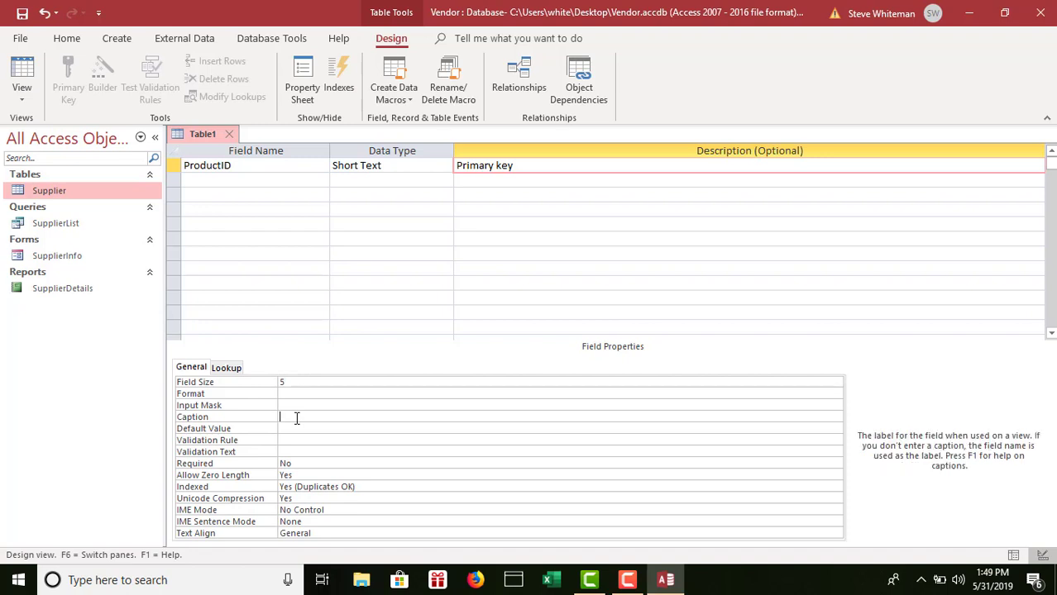
text(Product ID)
Add a second field named SupplierID of type Short Text with the description "Foreign key"
click(201, 177)
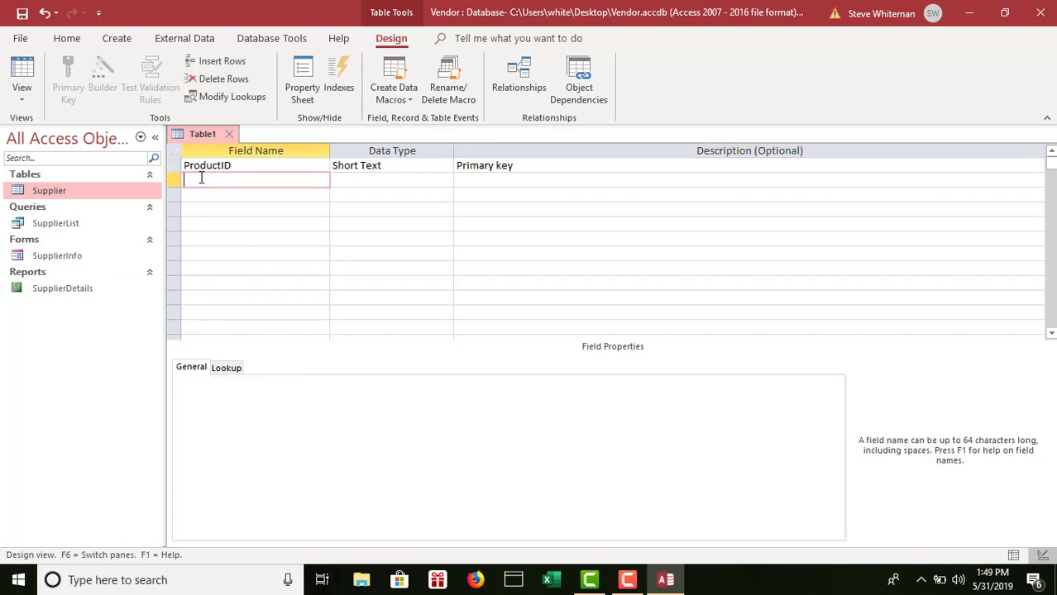
text(SupplierID)
click(348, 180)
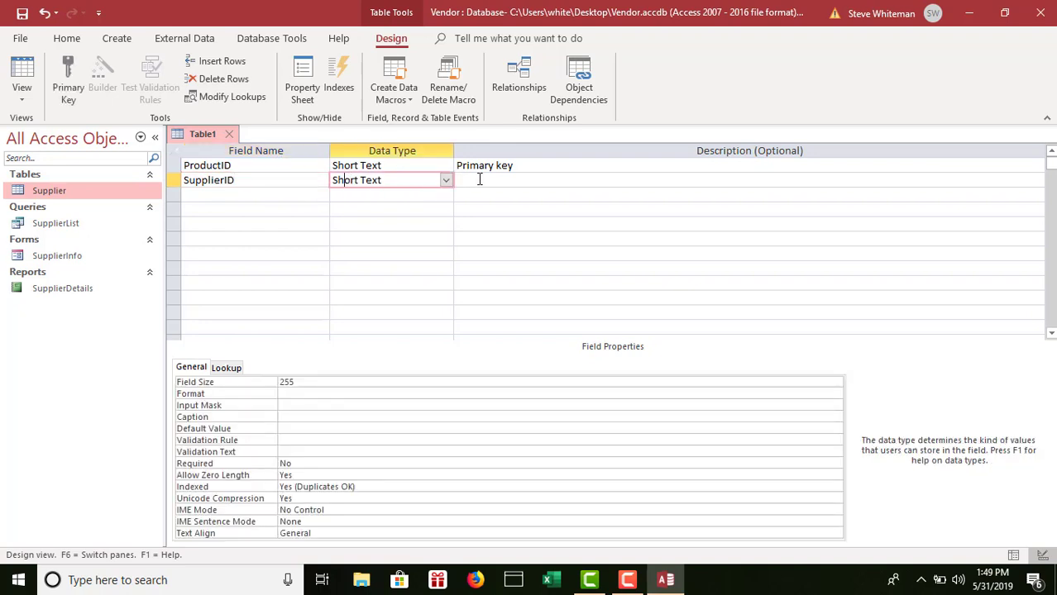
click(479, 179)
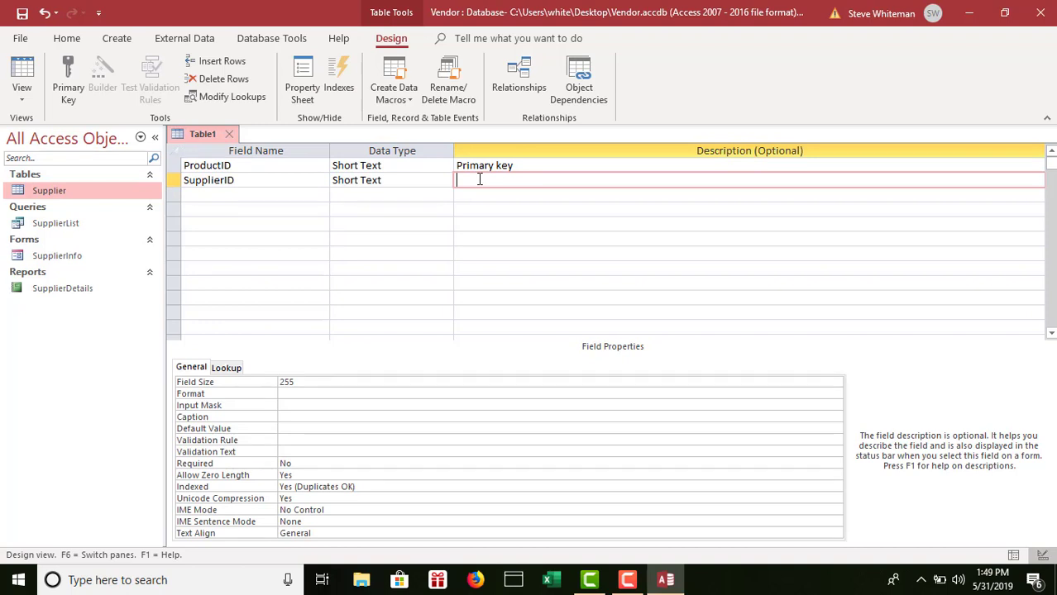
text(Foreign key)
Set the SupplierID field's size to 6 and its caption to "Supplier ID"
drag(314, 384, 281, 380)
text(6)
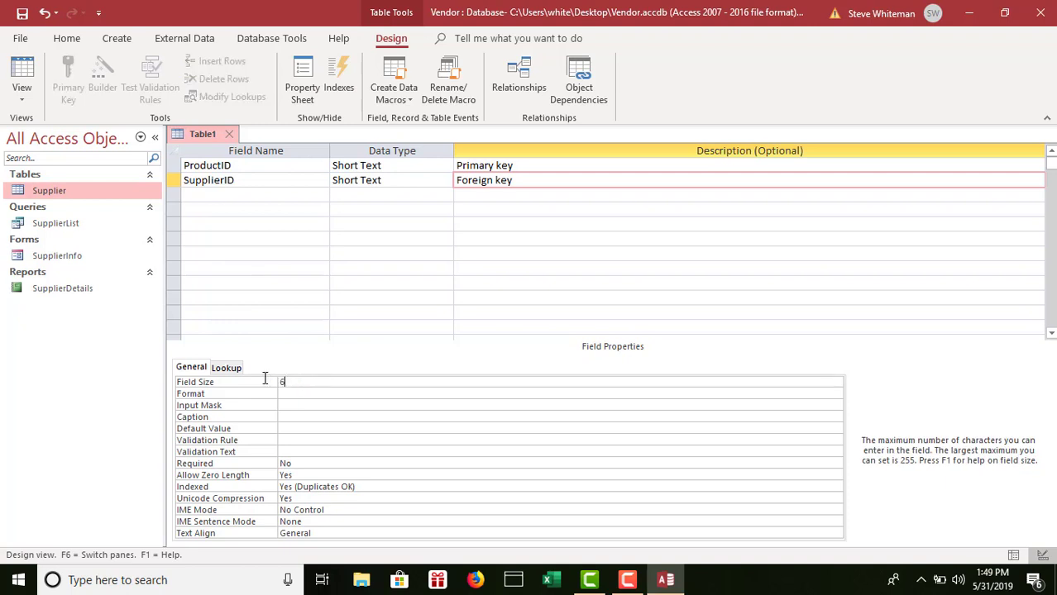
click(293, 418)
text(S)
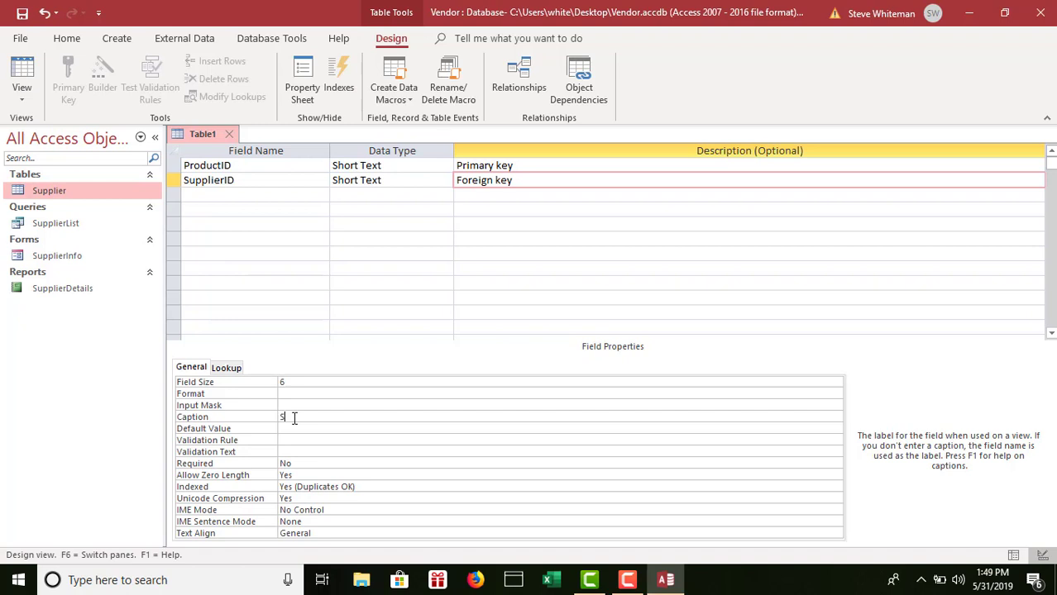
text(upplier ID)
Add a ProductName field of type Short Text with field size 75 and the caption "Product Name"
click(263, 199)
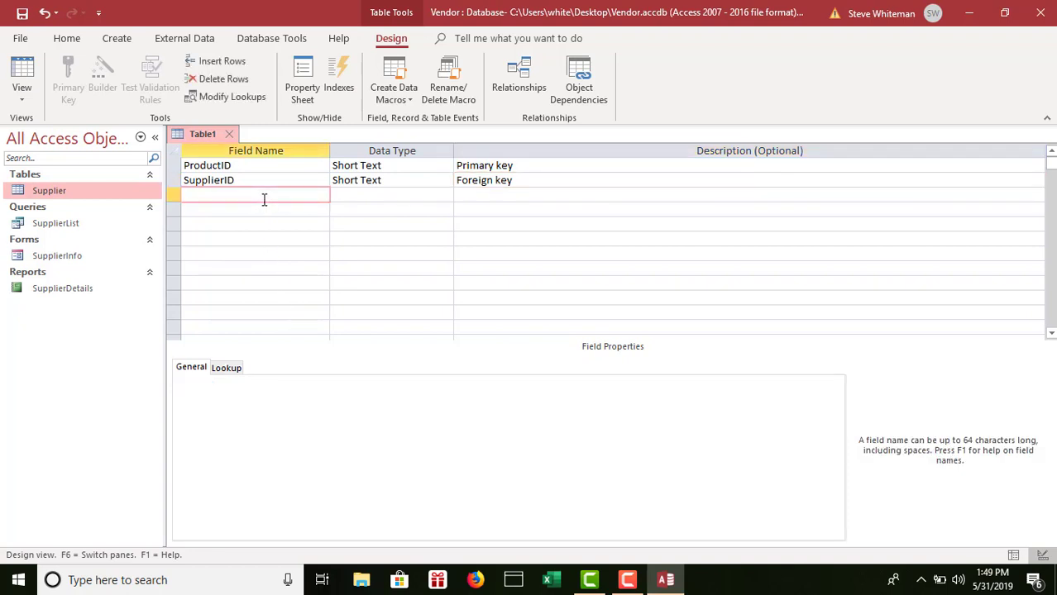
text(ProductName)
click(360, 195)
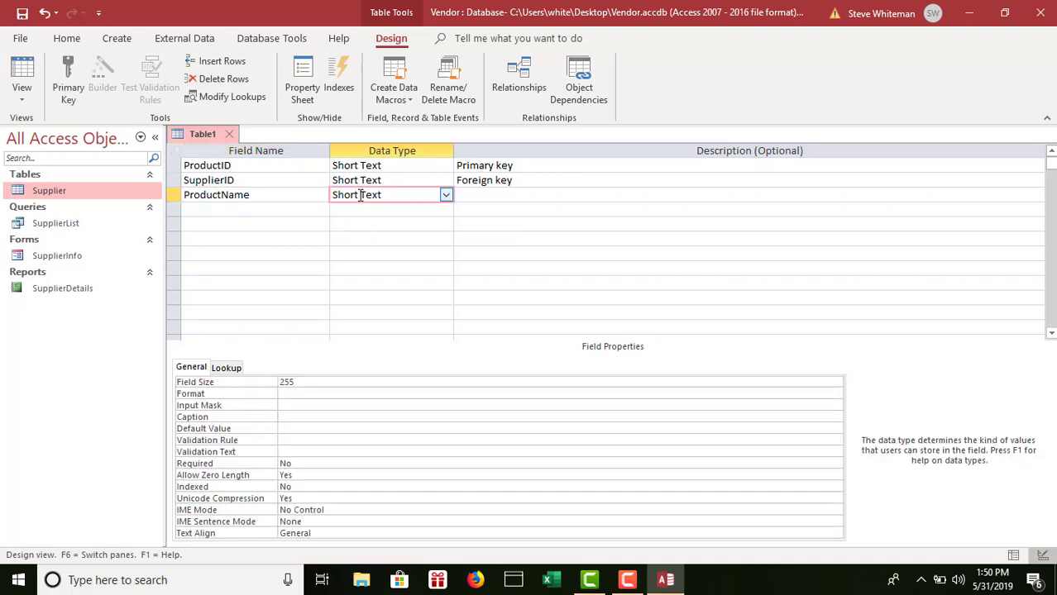
click(312, 382)
key(BackSpace)
key(BackSpace)
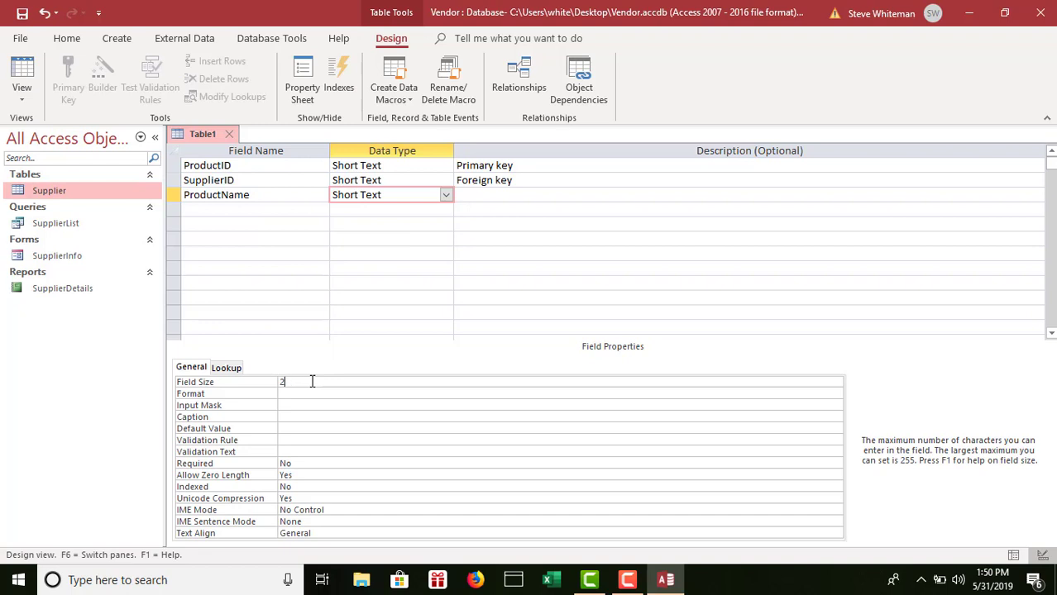
key(BackSpace)
text(75)
click(294, 416)
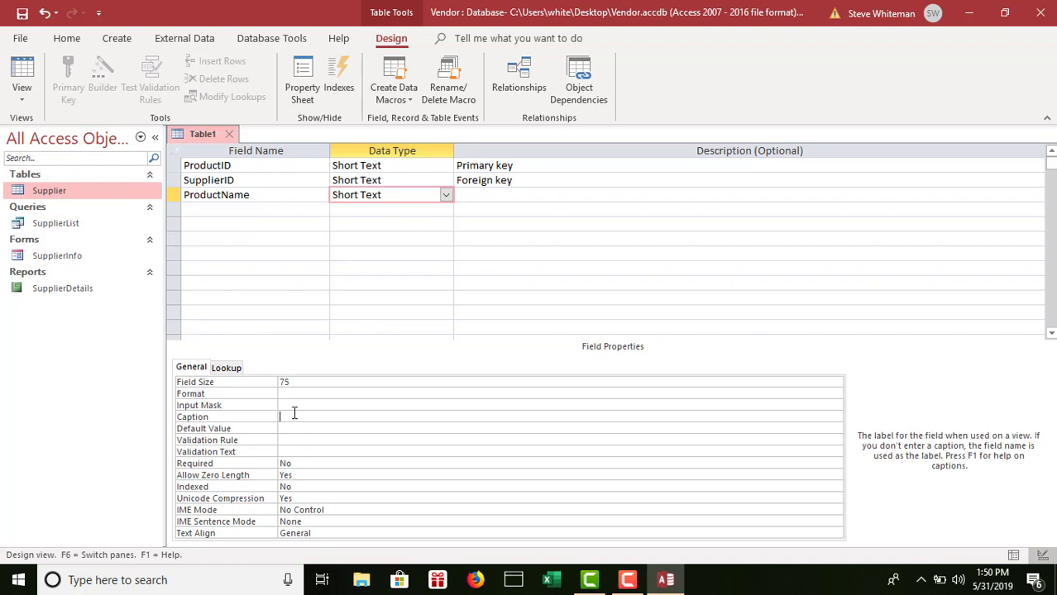
text(Product Name)
Add a Price field below ProductName and set its data type to Currency
click(227, 210)
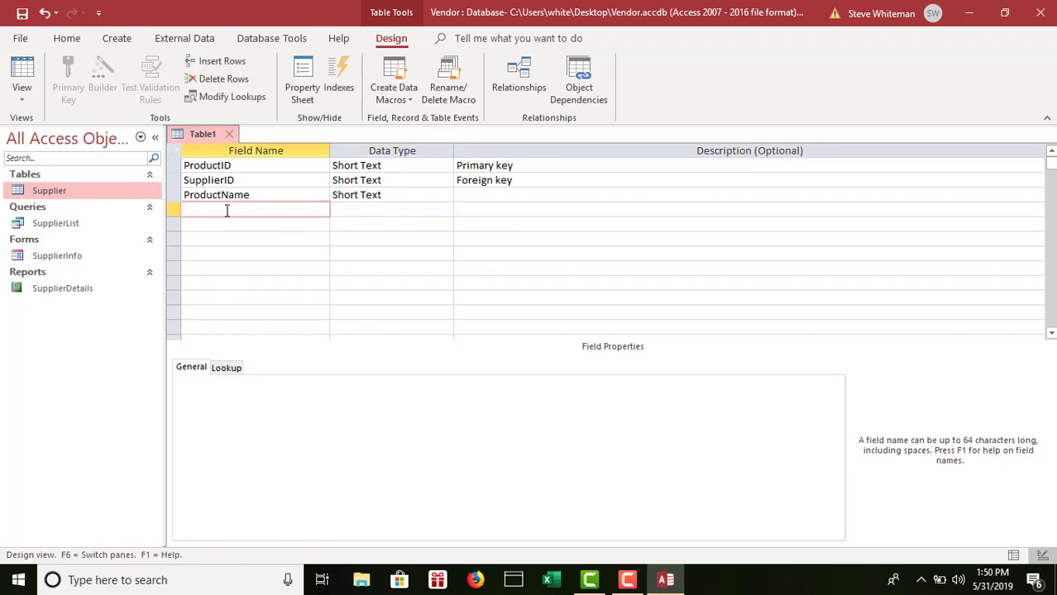
text(Price)
click(355, 207)
click(447, 210)
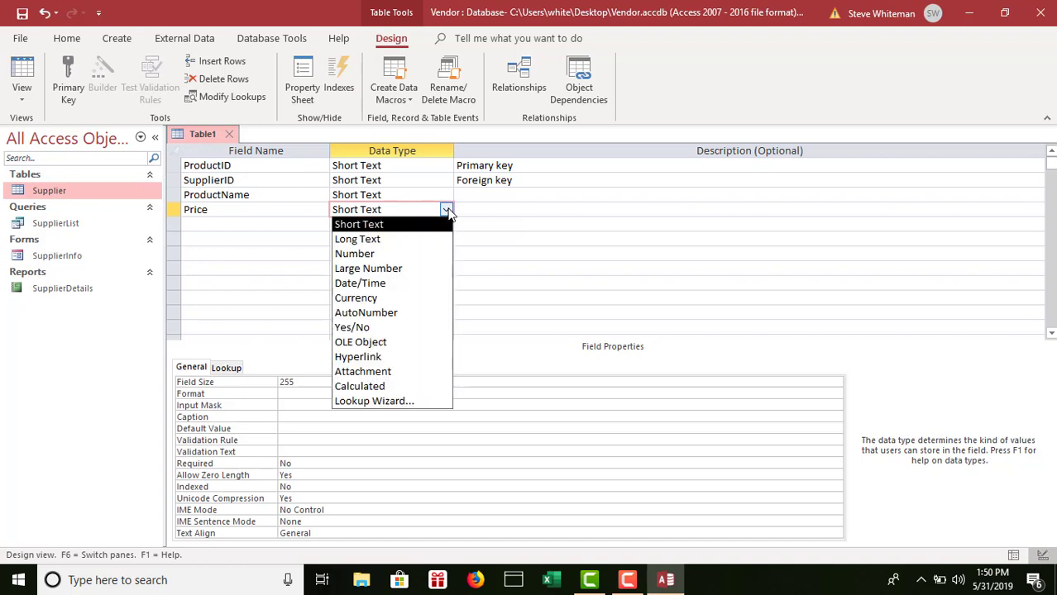
click(391, 298)
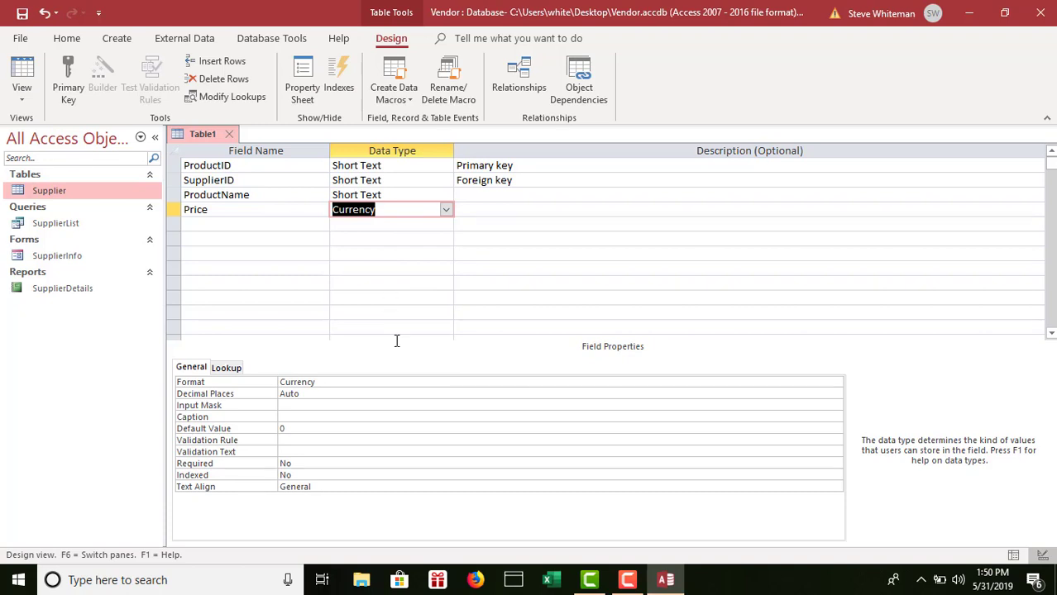
Set the Price field's format to Standard with 2 decimal places
click(382, 383)
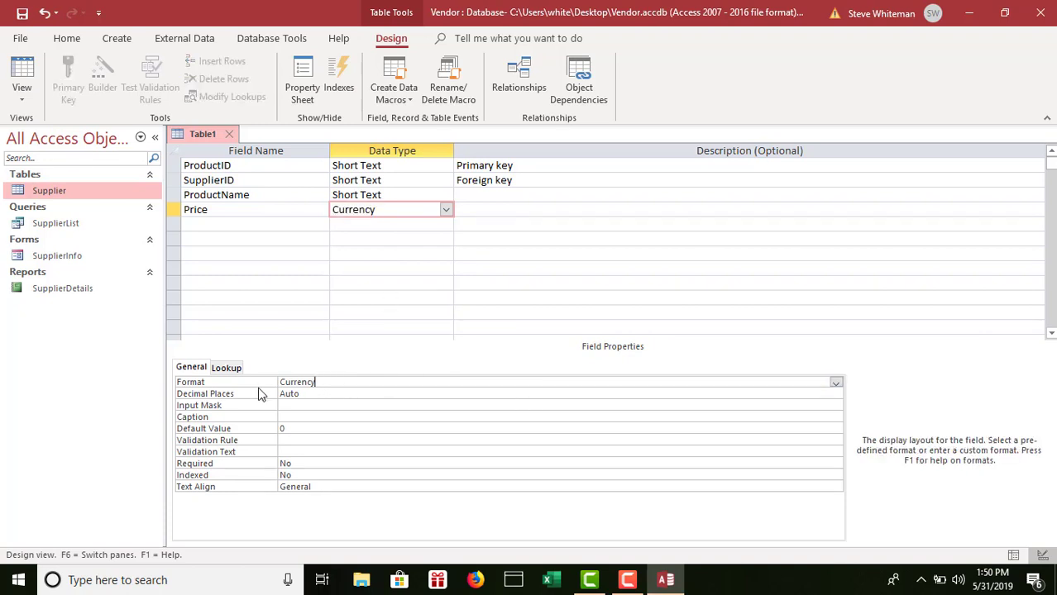
click(835, 384)
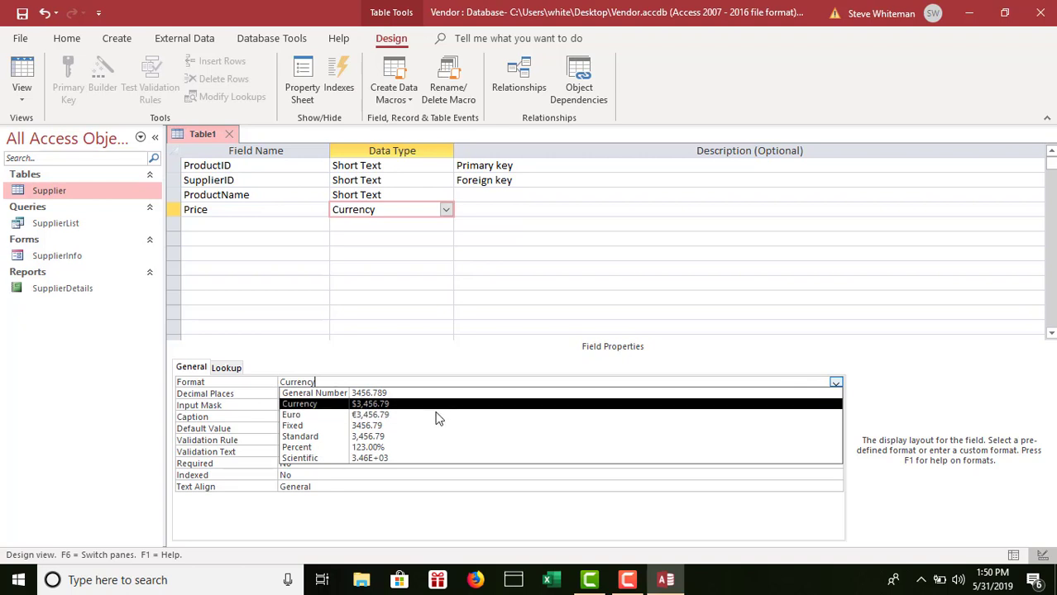
click(357, 437)
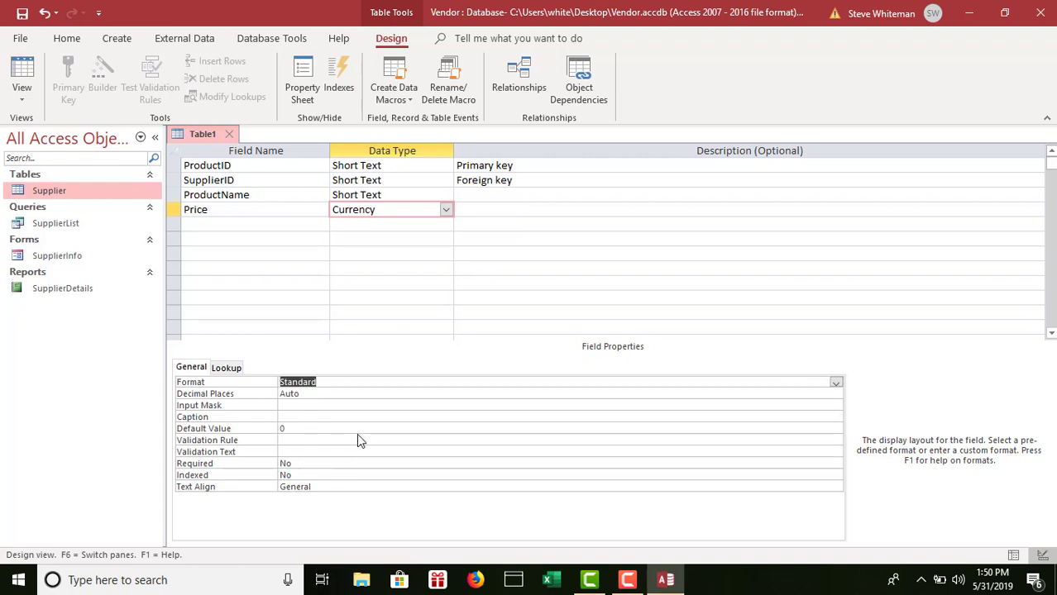
click(354, 391)
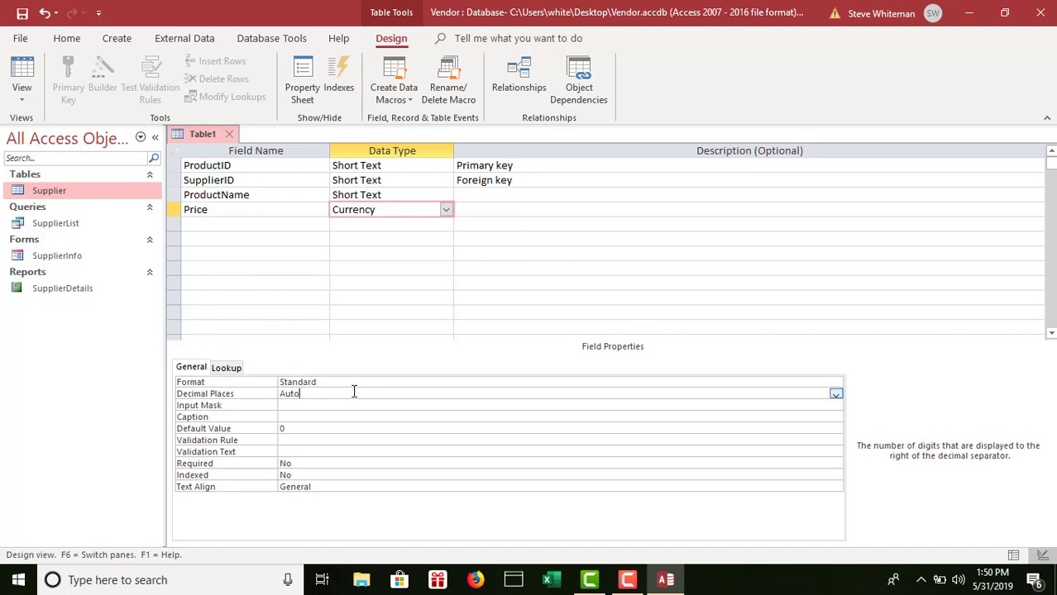
click(835, 394)
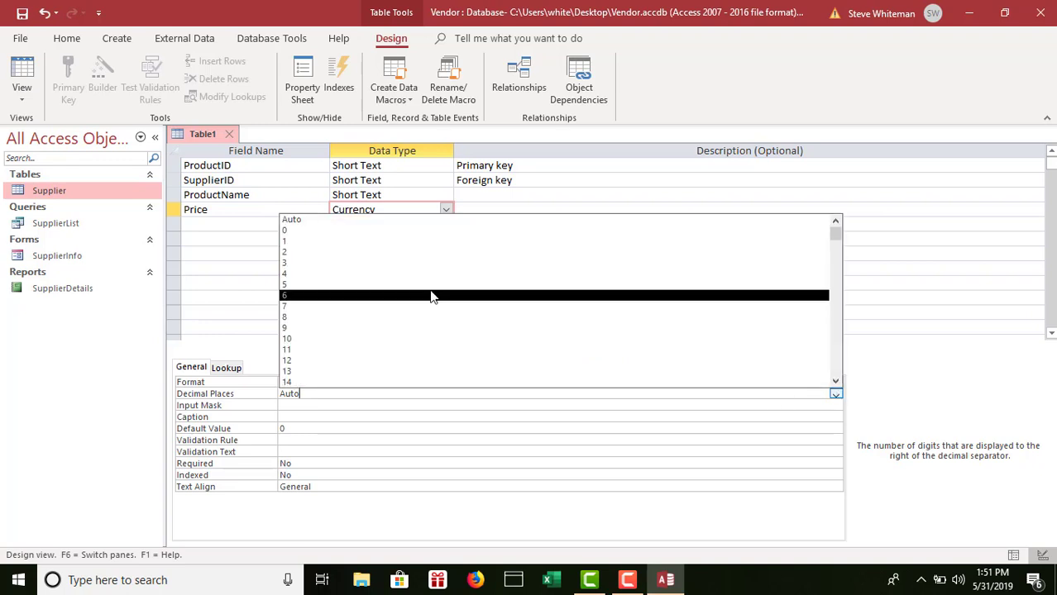
click(394, 252)
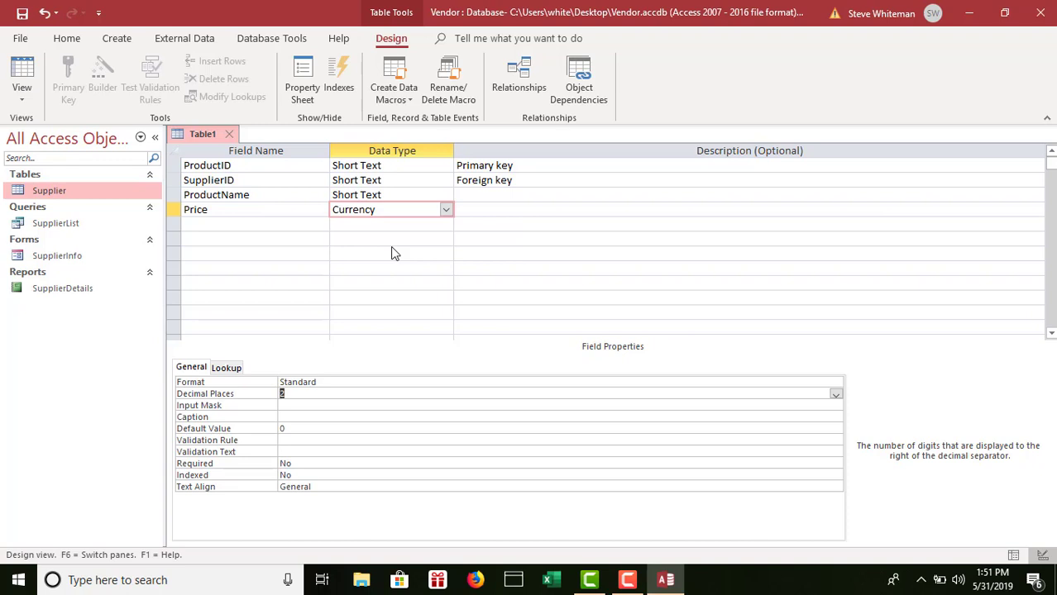
Add a TempControl field of type Yes/No with the caption "Temp Controller"
click(258, 225)
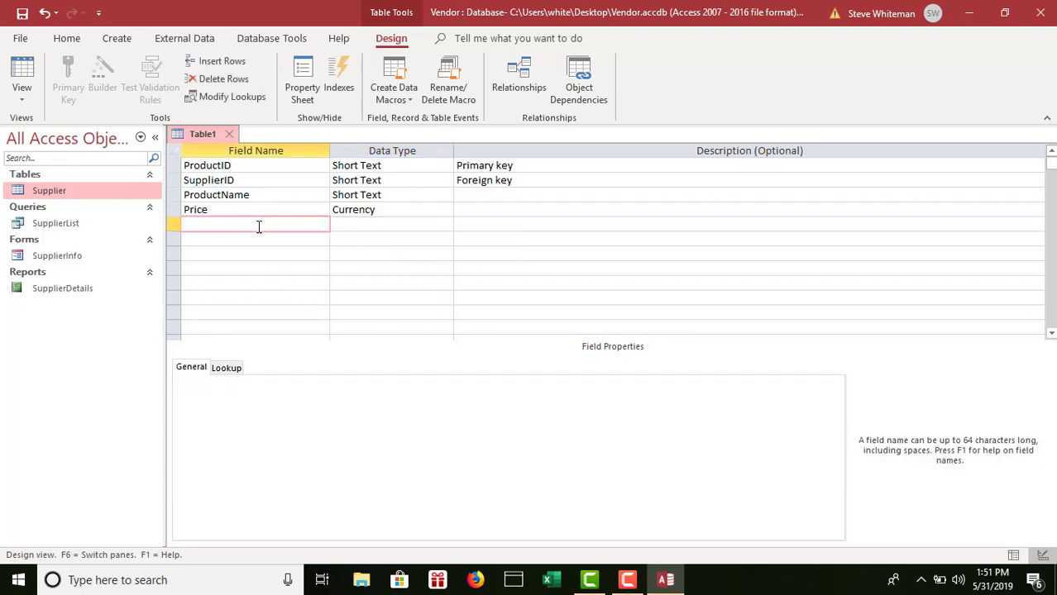
text(TempControl)
click(371, 229)
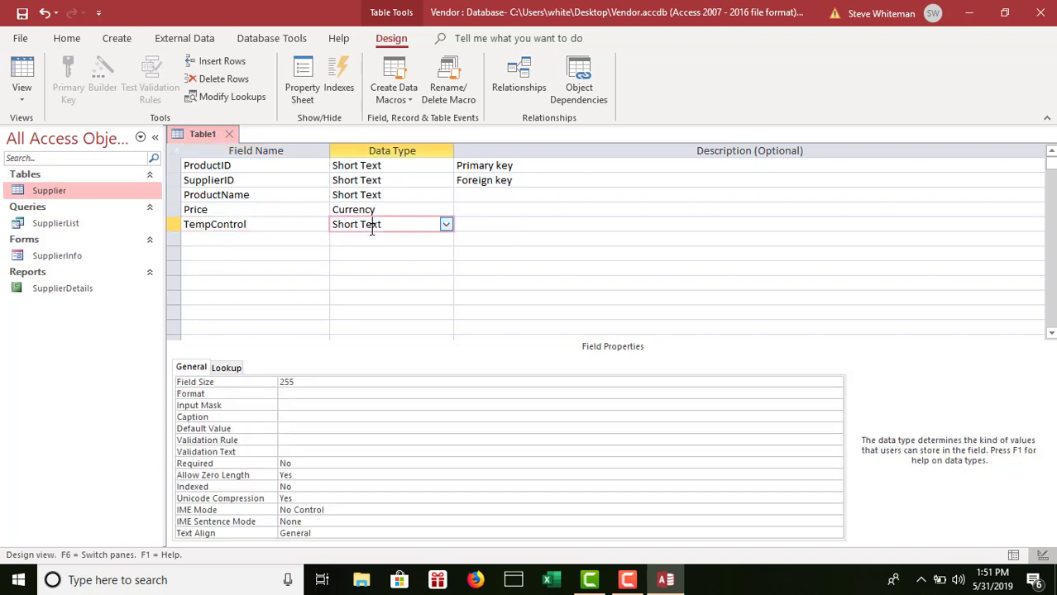
click(444, 226)
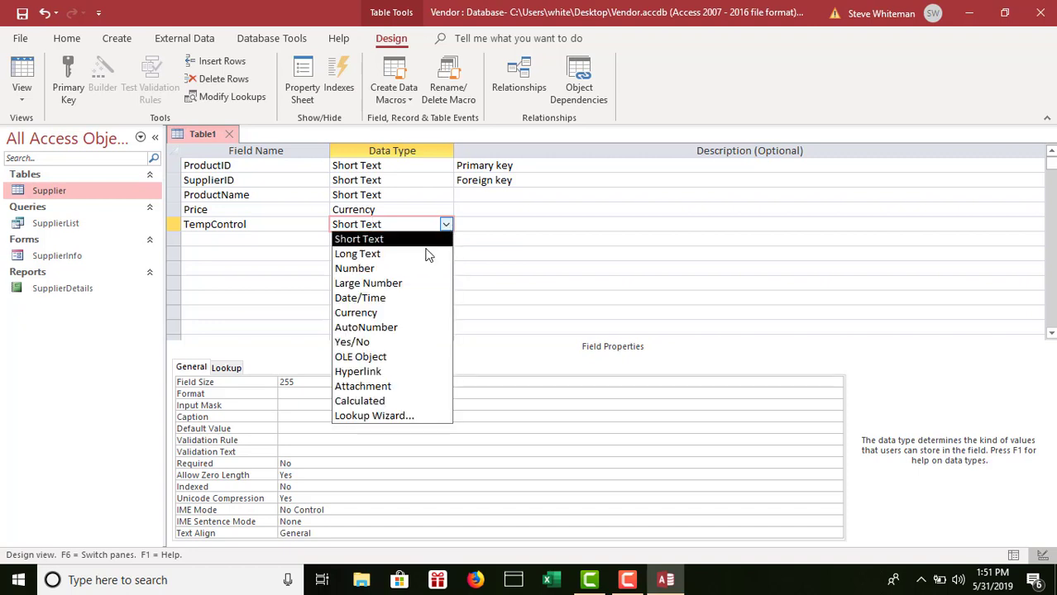
click(394, 342)
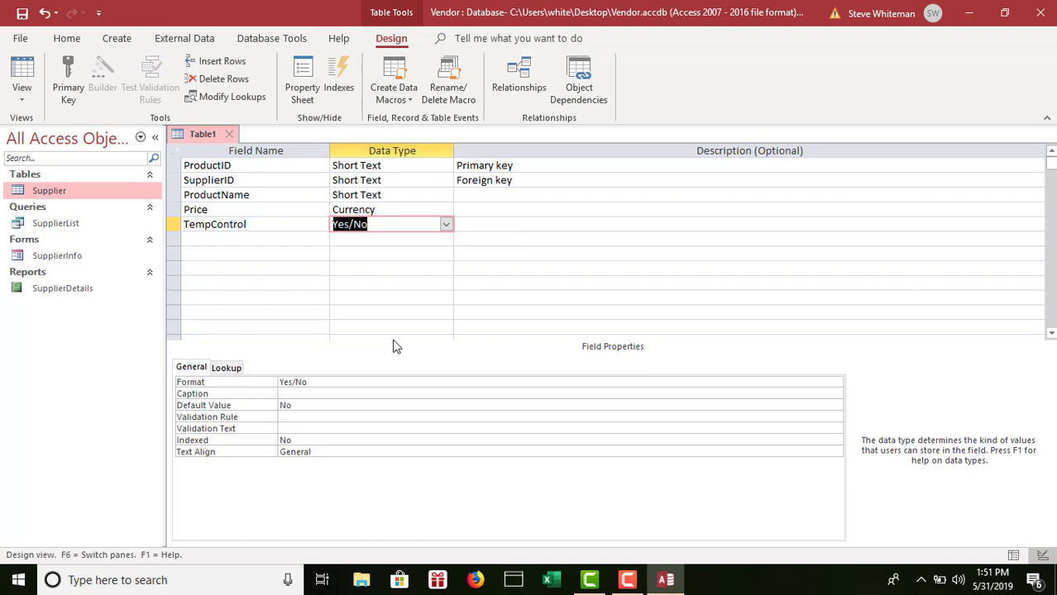
click(344, 395)
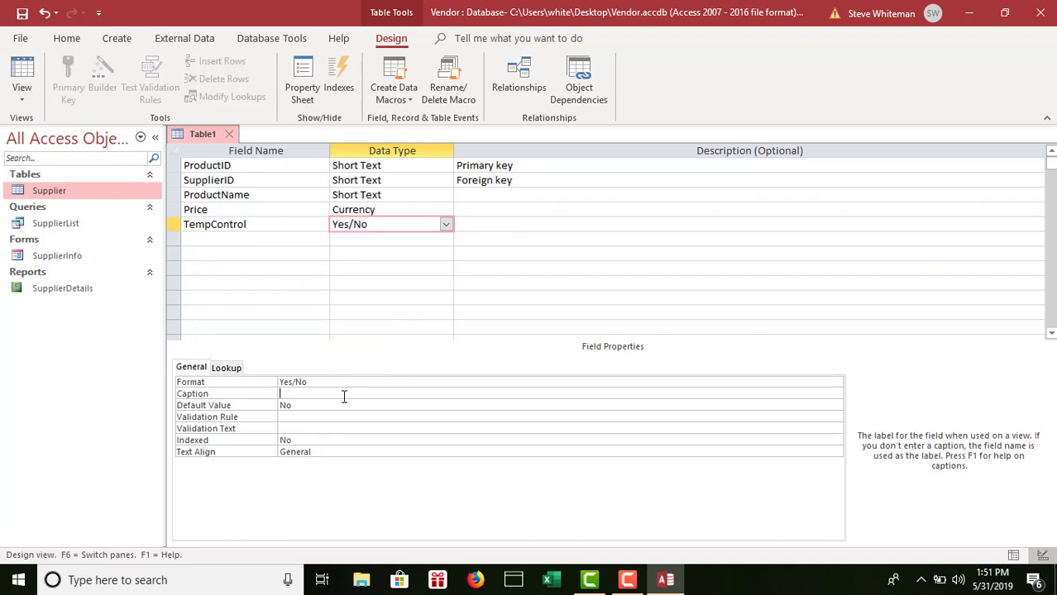
text(Temp)
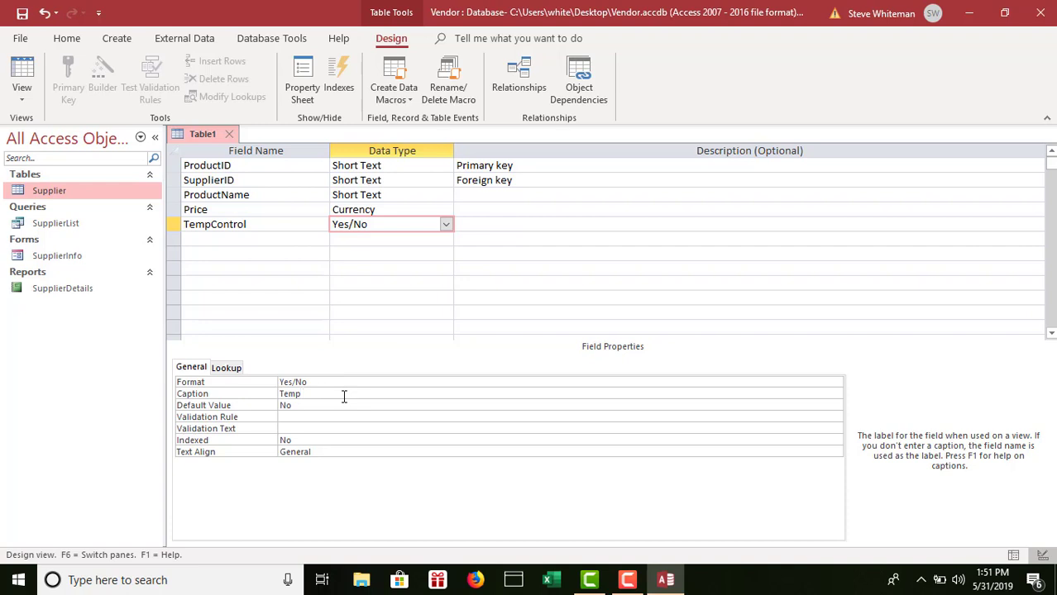
text(Controller)
Add a Sterile field of type Yes/No below TempControl with the caption "Sterile?"
click(271, 239)
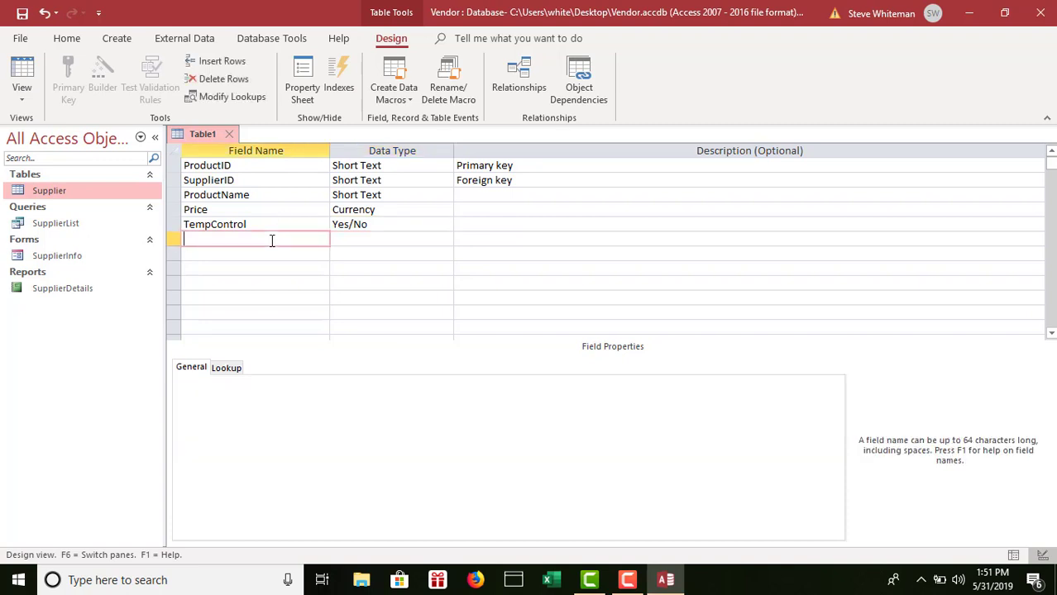
text(Sterile)
click(365, 239)
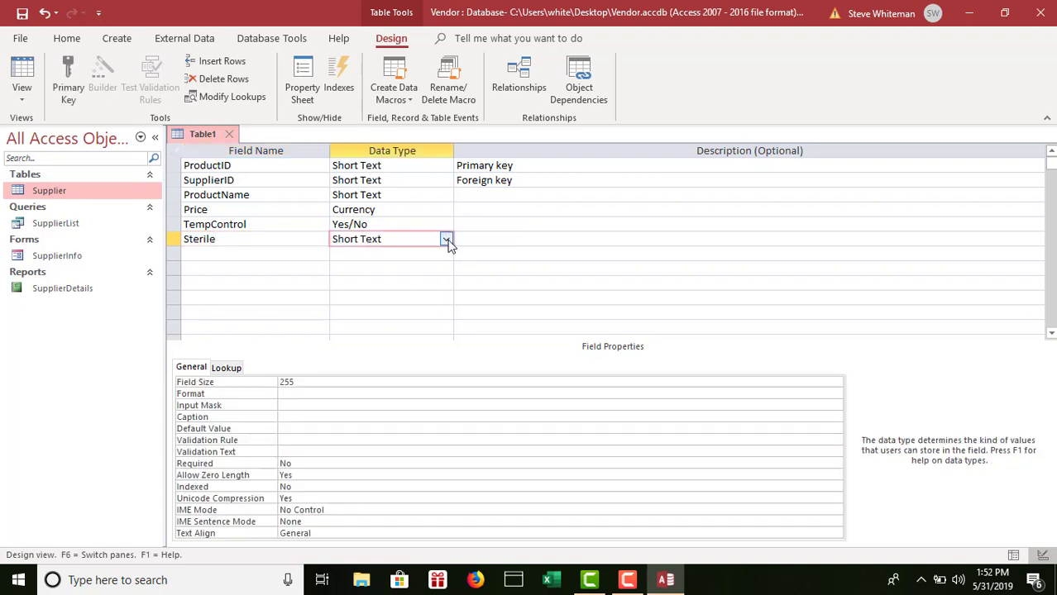
click(447, 240)
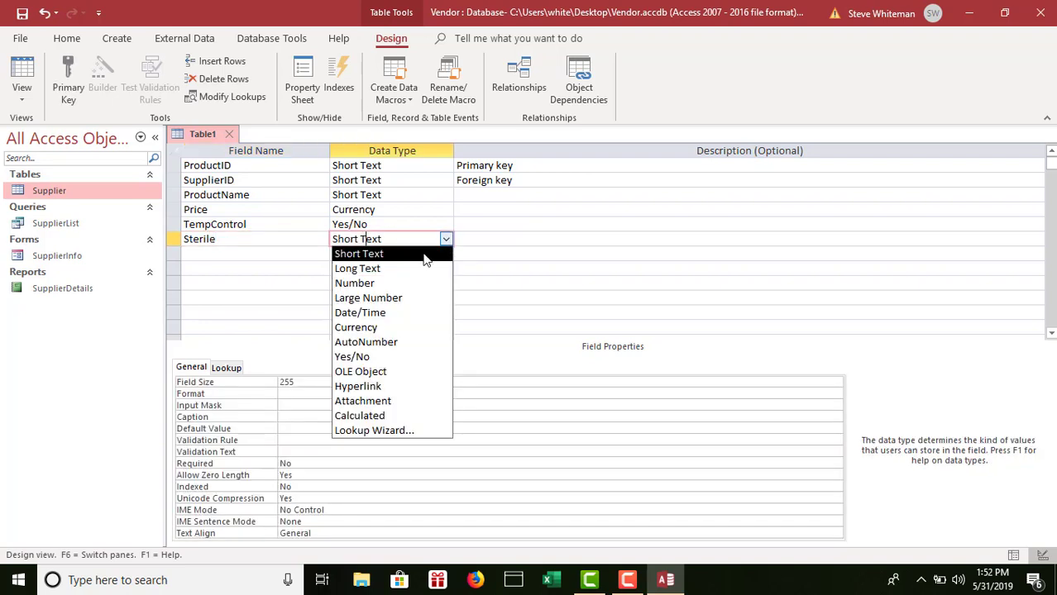
click(384, 359)
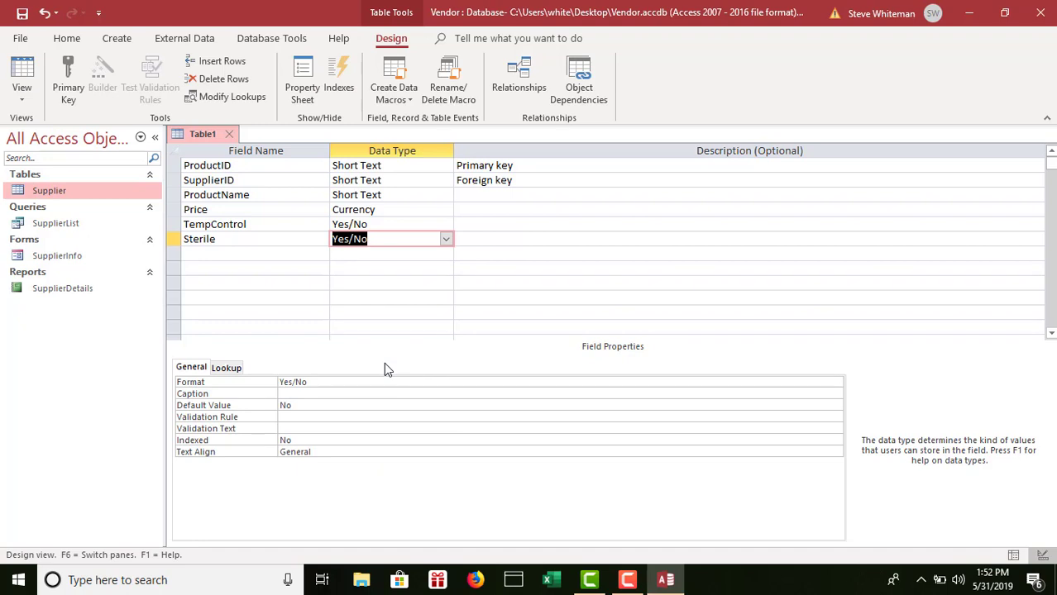
click(333, 394)
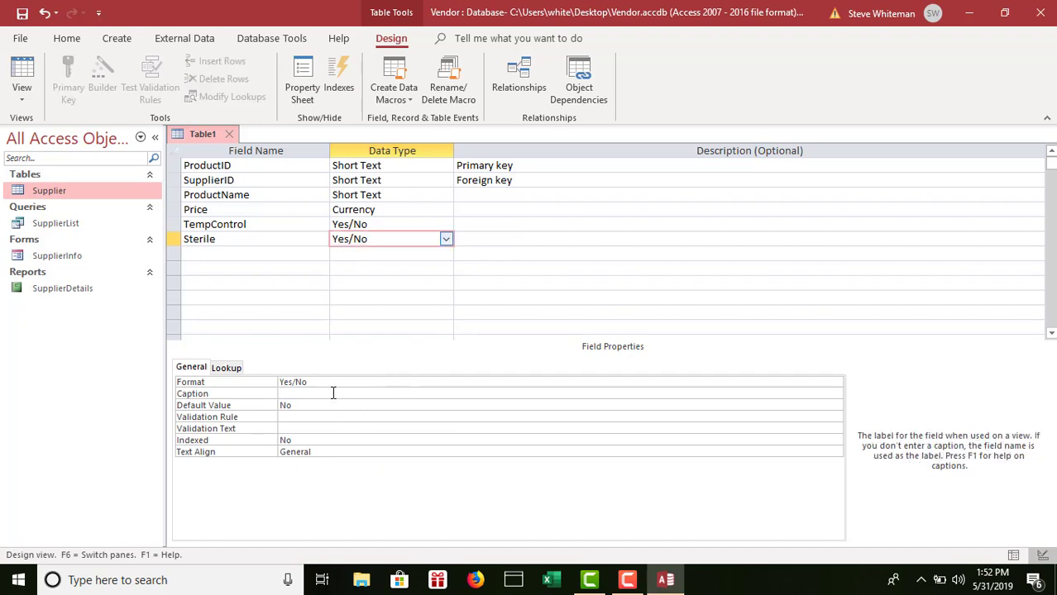
text(Sterile?)
Add a Units field below Sterile and set its data type to Number
click(211, 262)
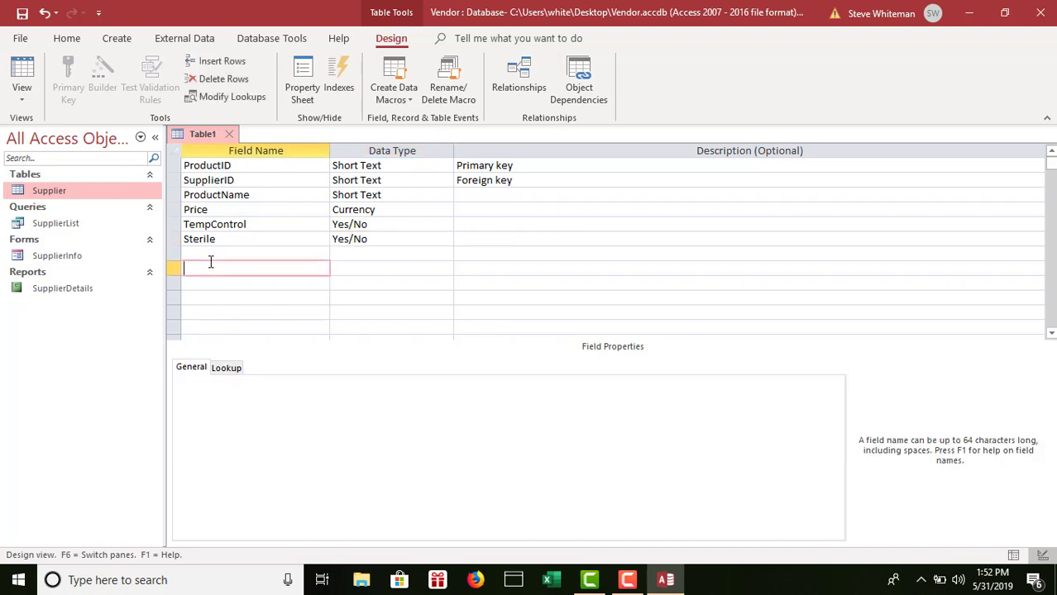
click(209, 255)
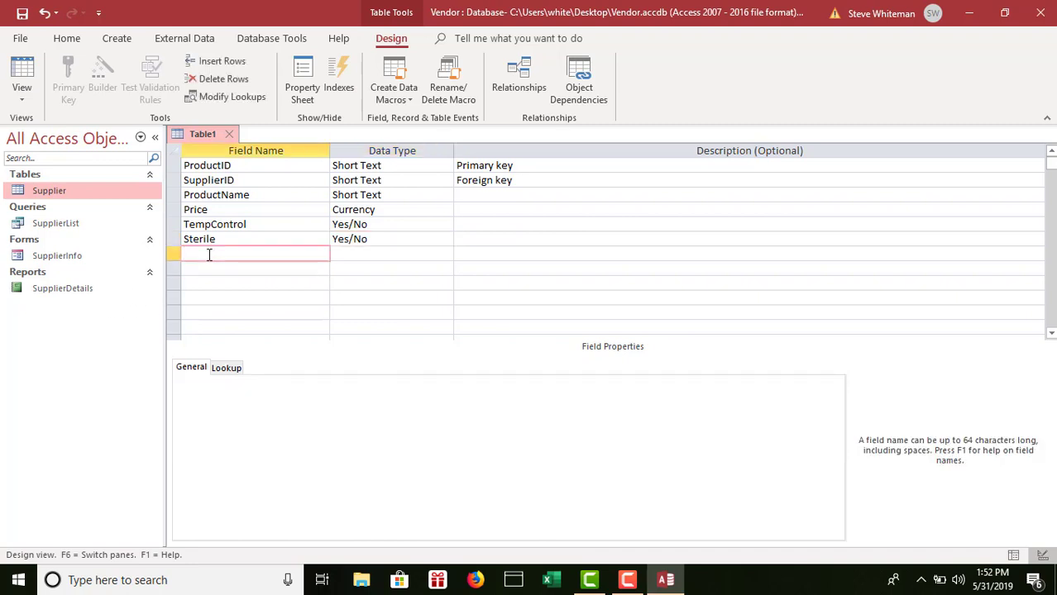
text(Units)
click(349, 254)
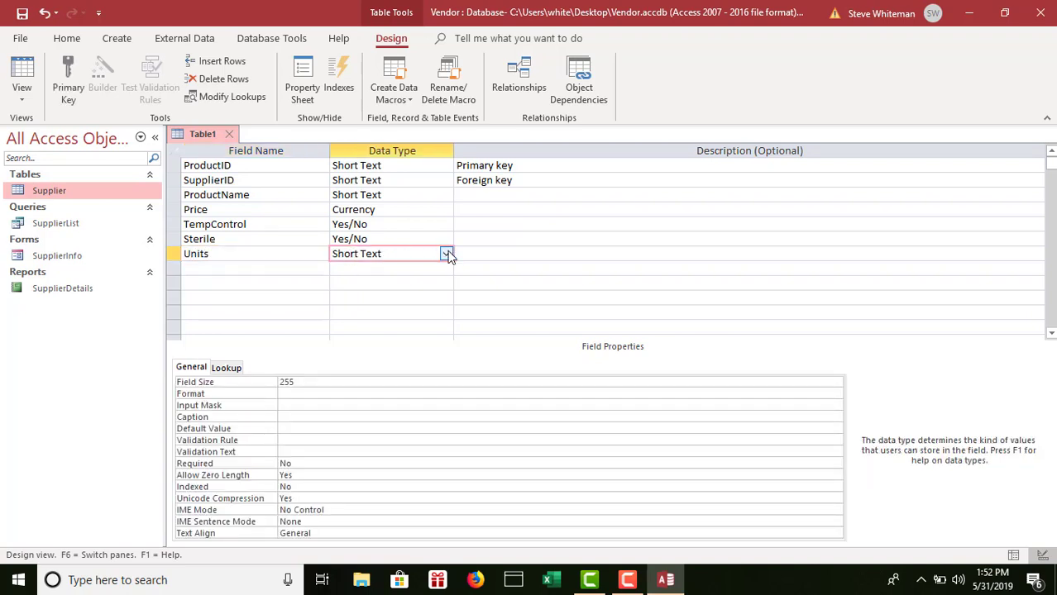
click(446, 255)
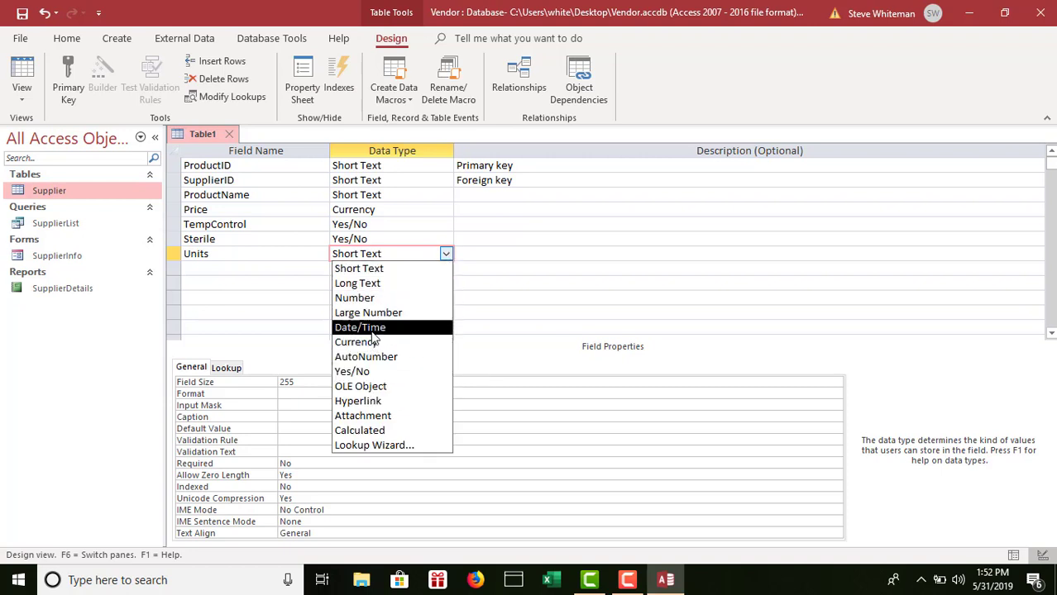
click(364, 297)
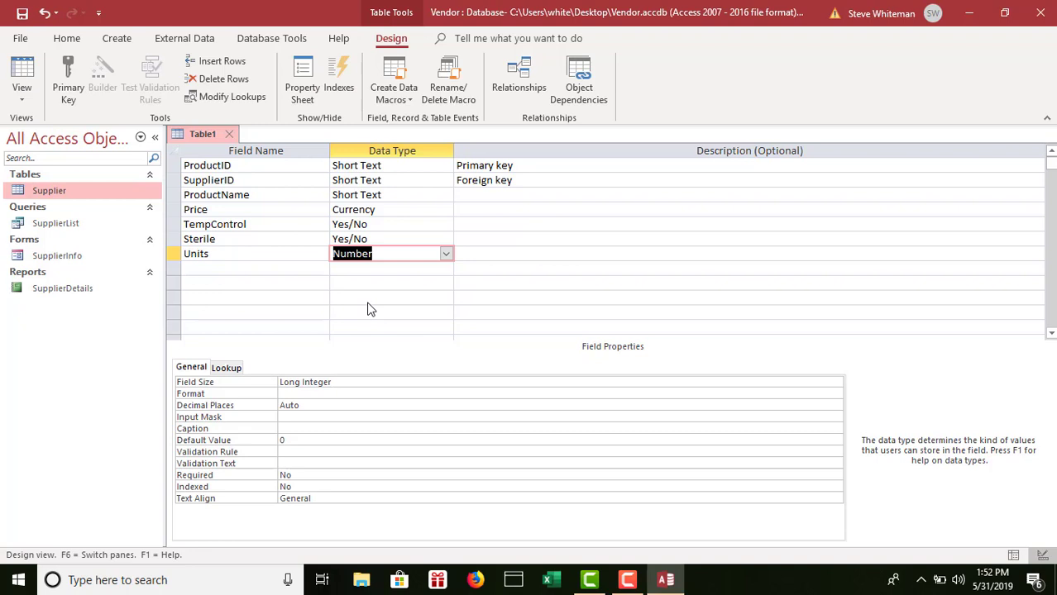
Set the Units field's size to Integer with 0 decimal places
click(361, 381)
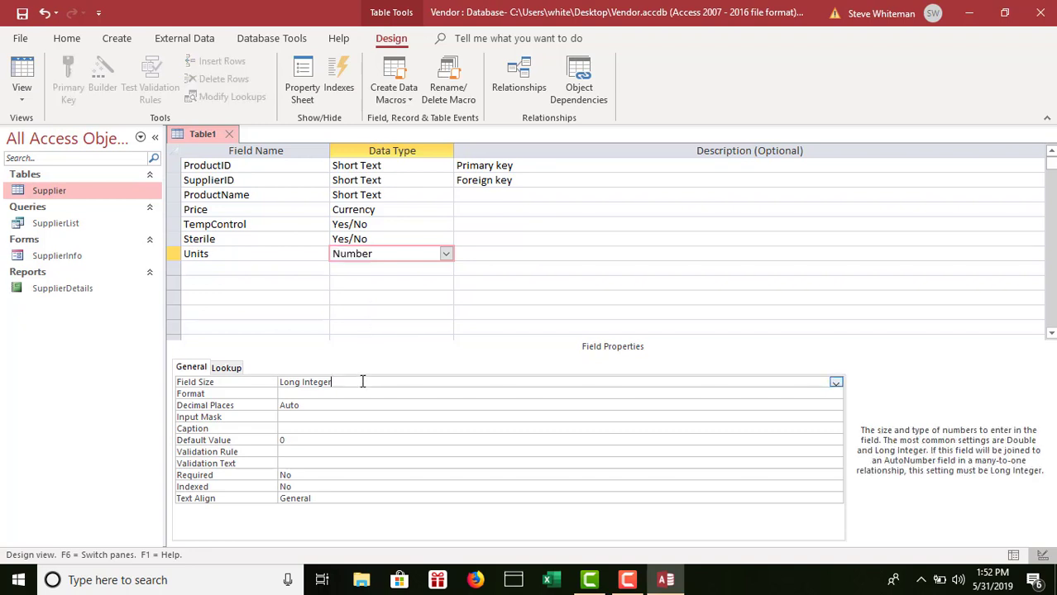
click(835, 384)
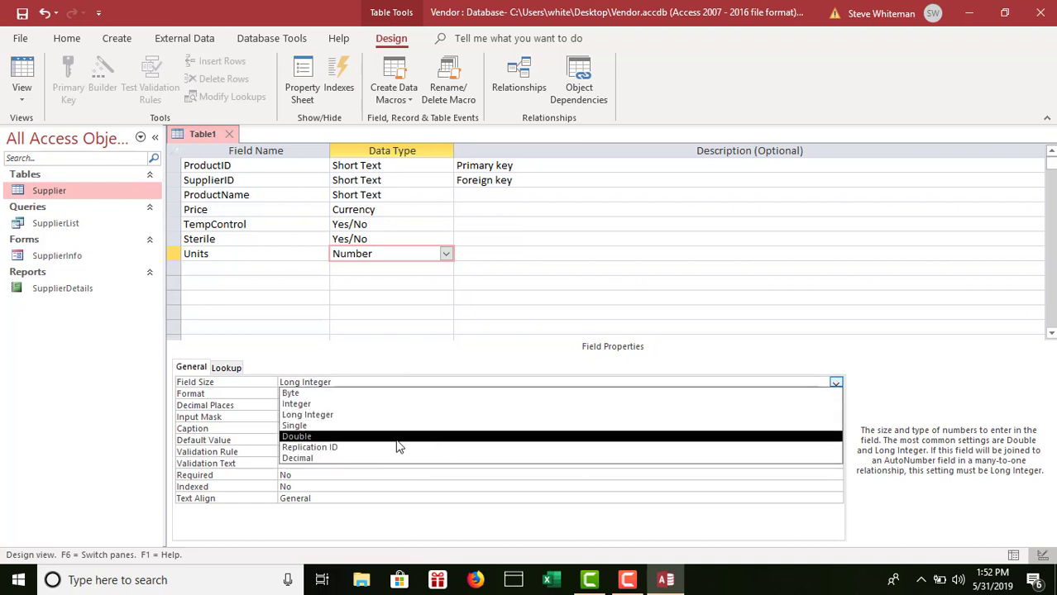
click(369, 405)
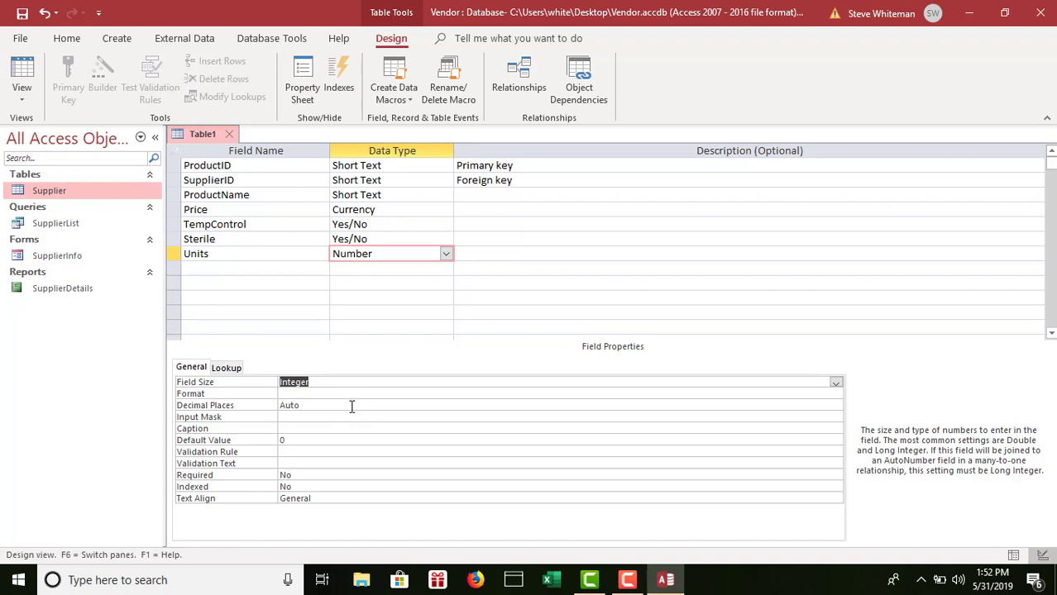
click(351, 407)
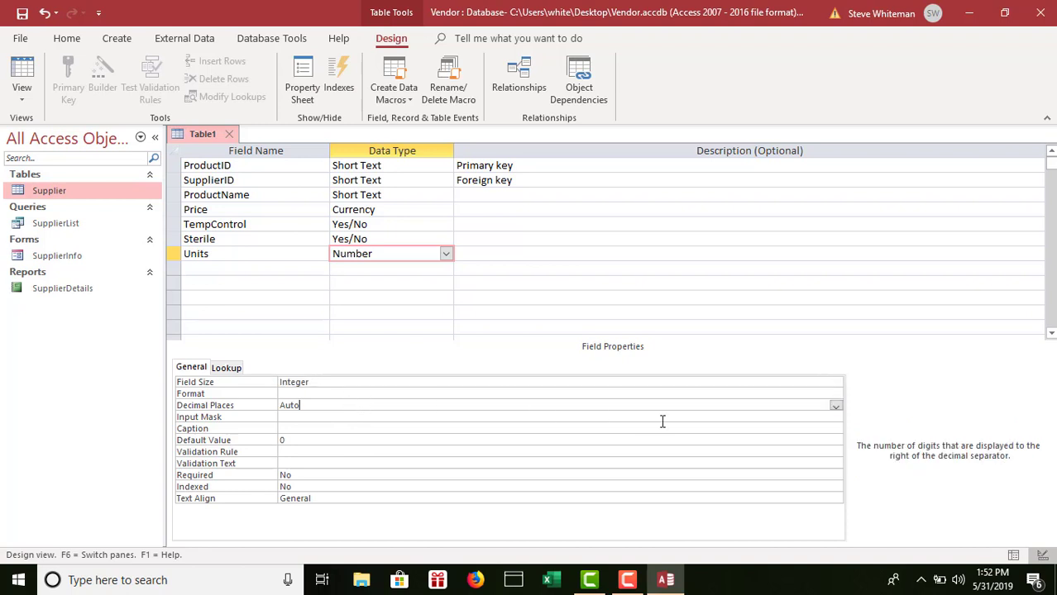
click(835, 407)
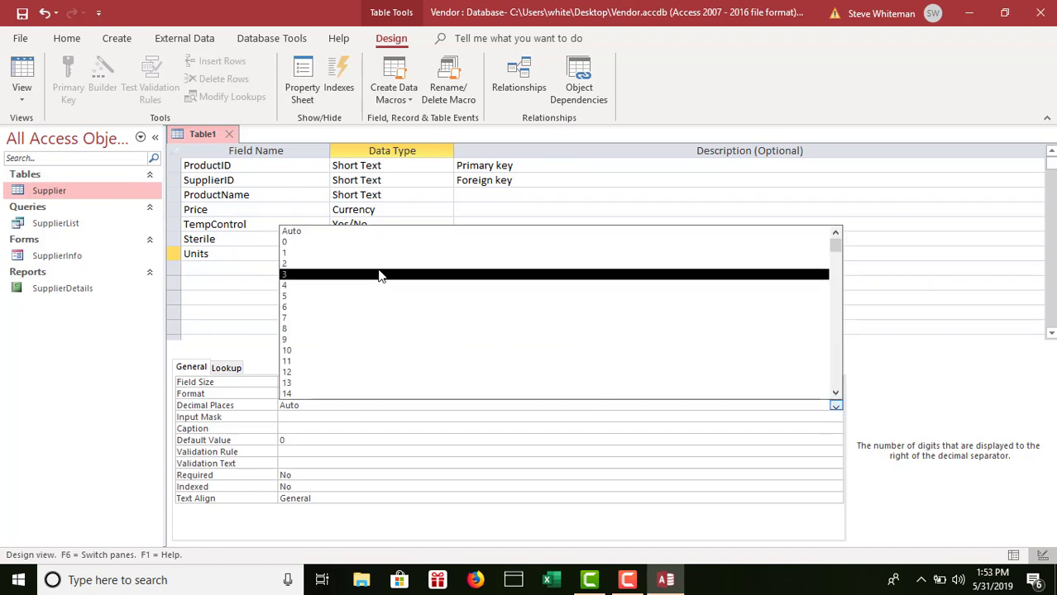
click(358, 242)
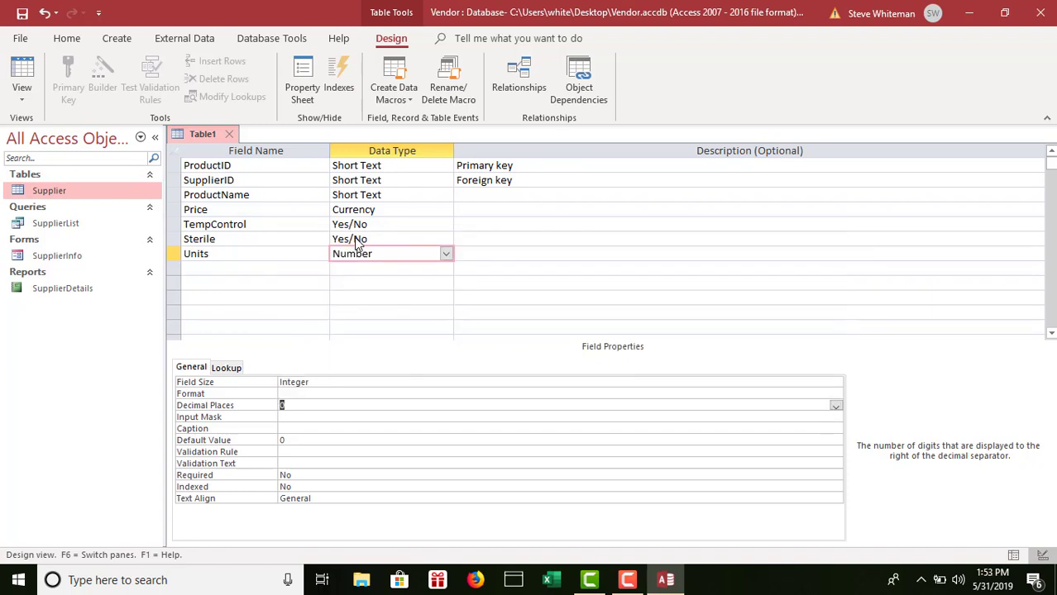
Give the Units field the caption "Units/Case" and clear its default value
click(331, 429)
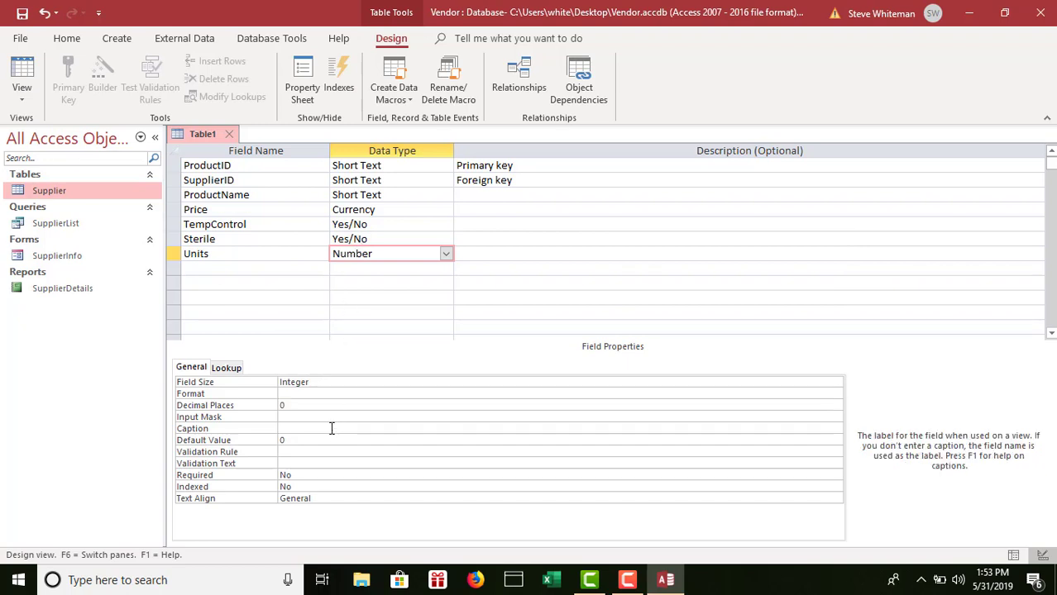
text(Units/Case)
click(304, 443)
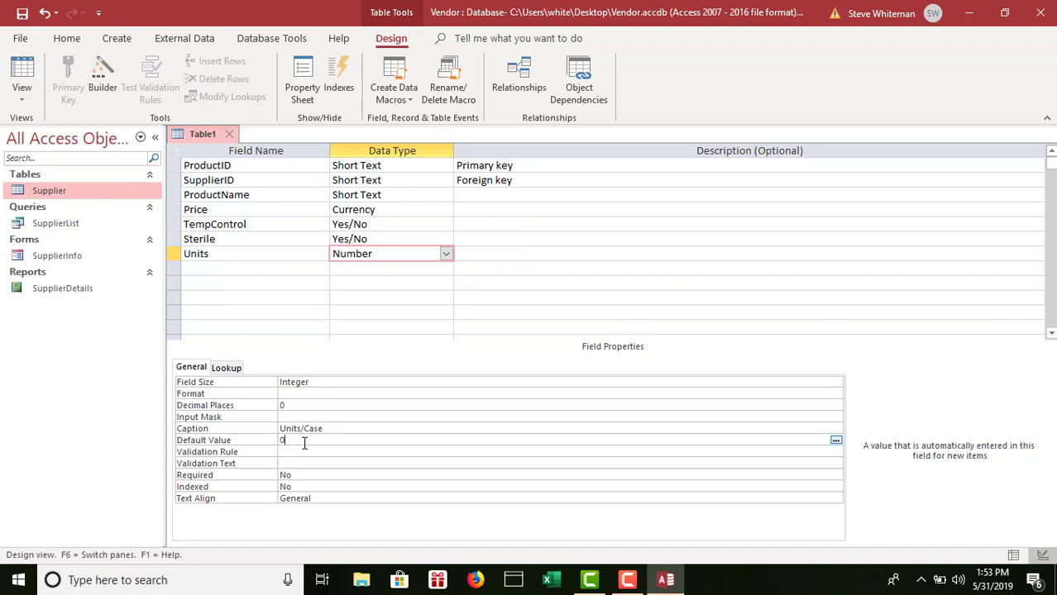
key(BackSpace)
Make ProductID the primary key and save the table as Product
click(239, 165)
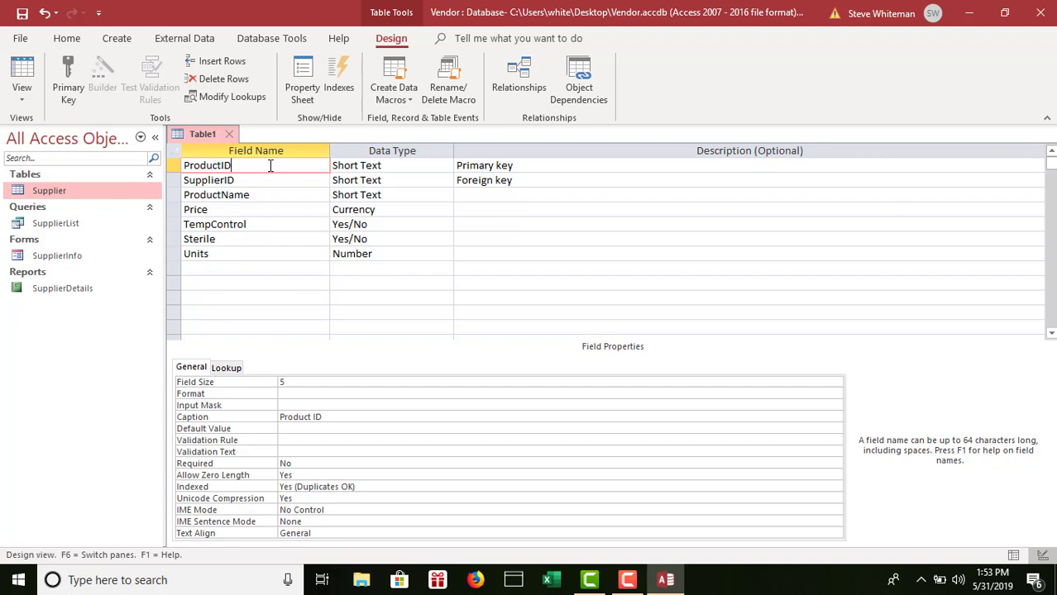
click(69, 79)
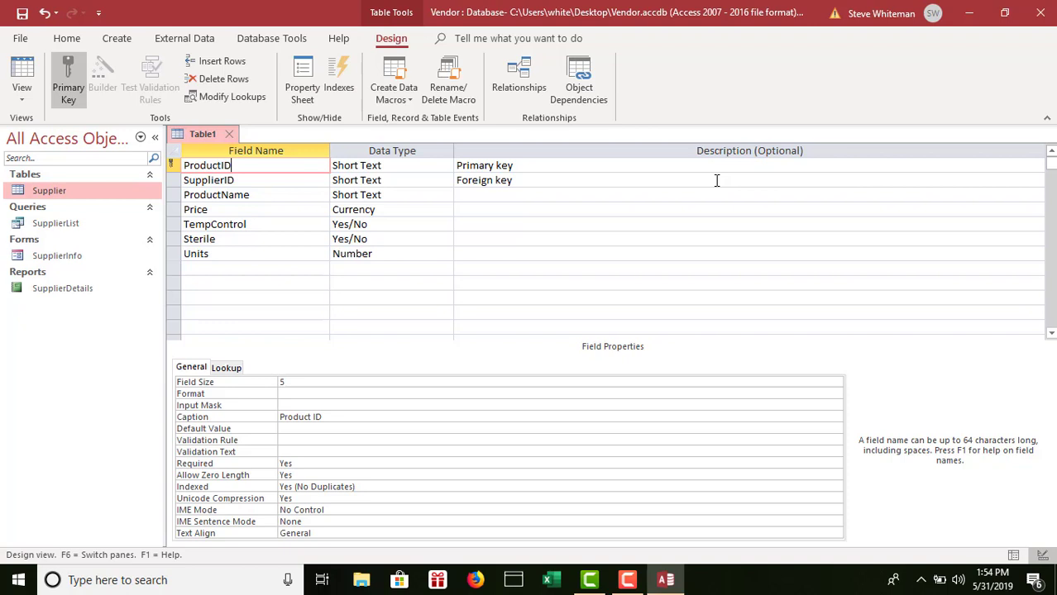
right_click(211, 132)
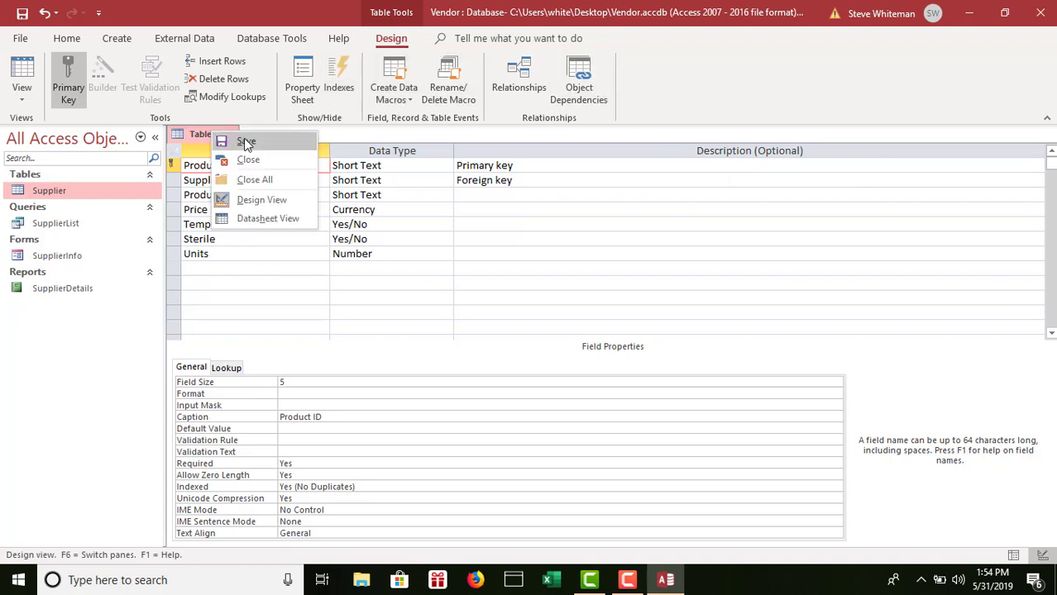
click(246, 142)
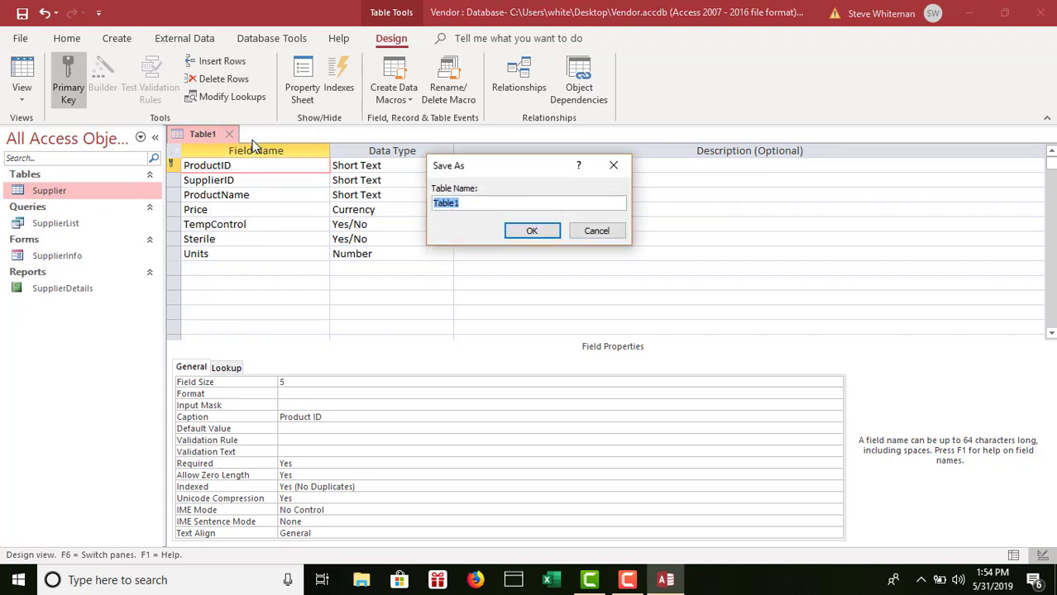
text(Product)
click(525, 235)
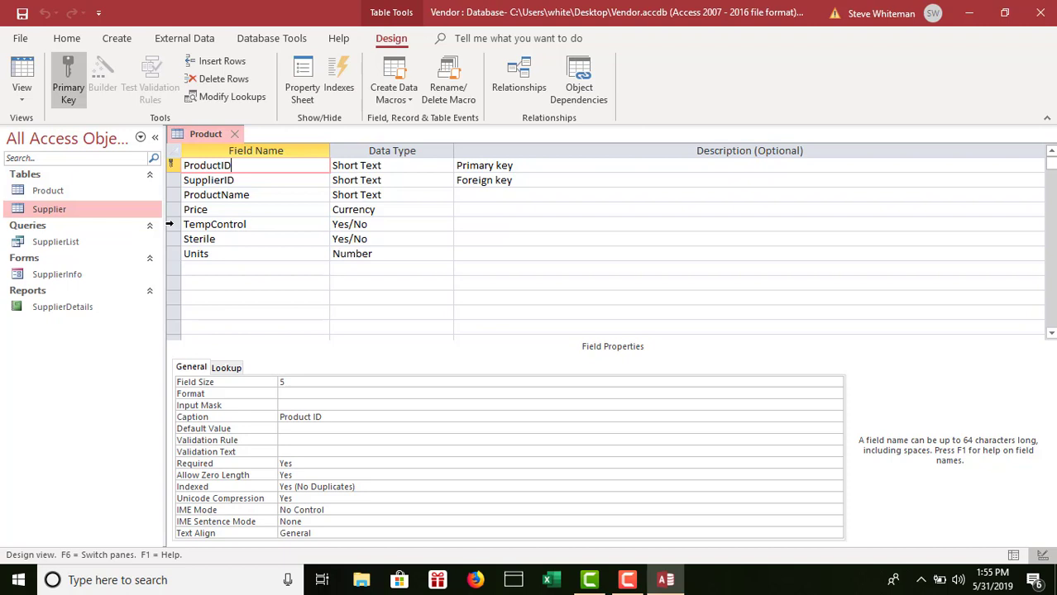
Insert a new Weight field of type Number between Price and TempControl
click(168, 224)
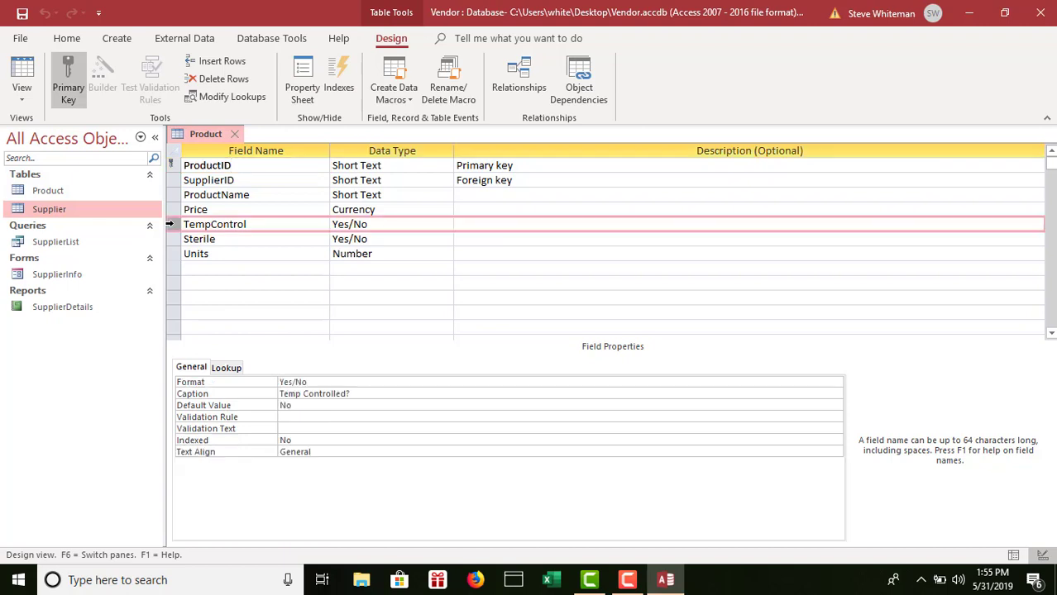
right_click(169, 225)
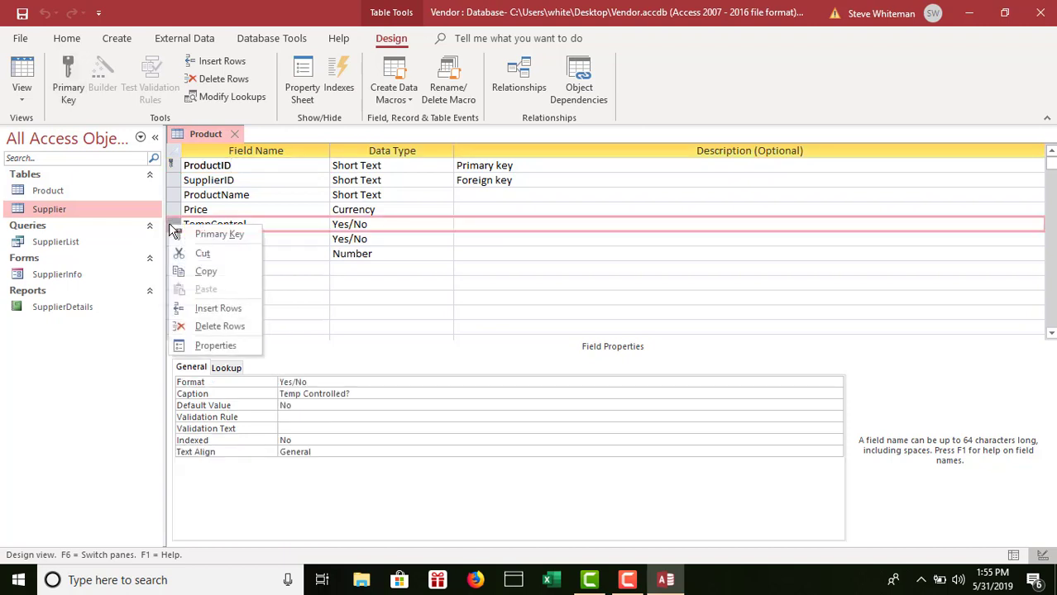
click(214, 309)
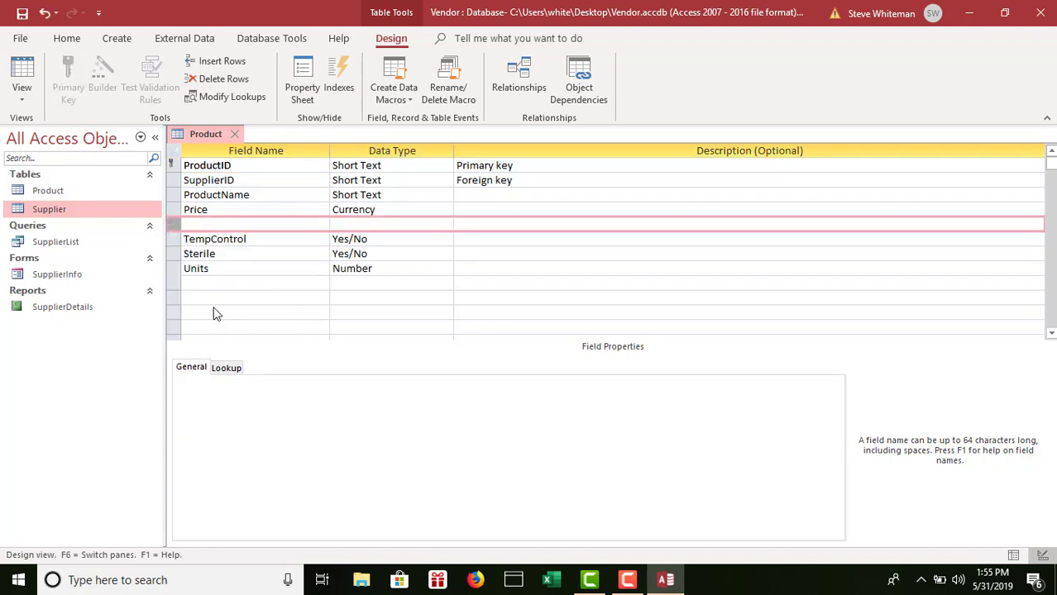
click(217, 223)
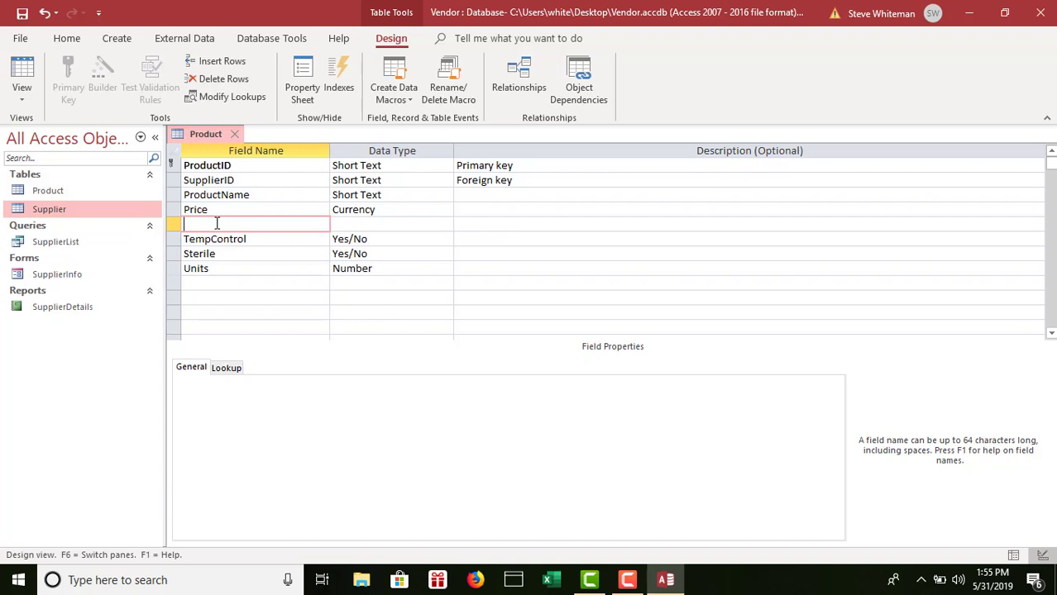
text(Weight)
click(352, 224)
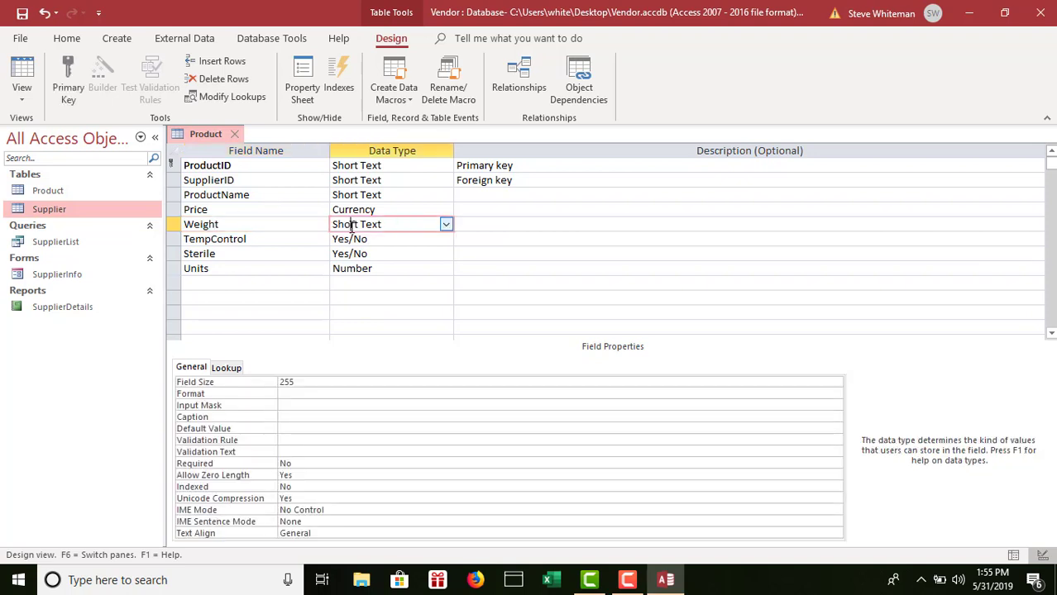
click(446, 225)
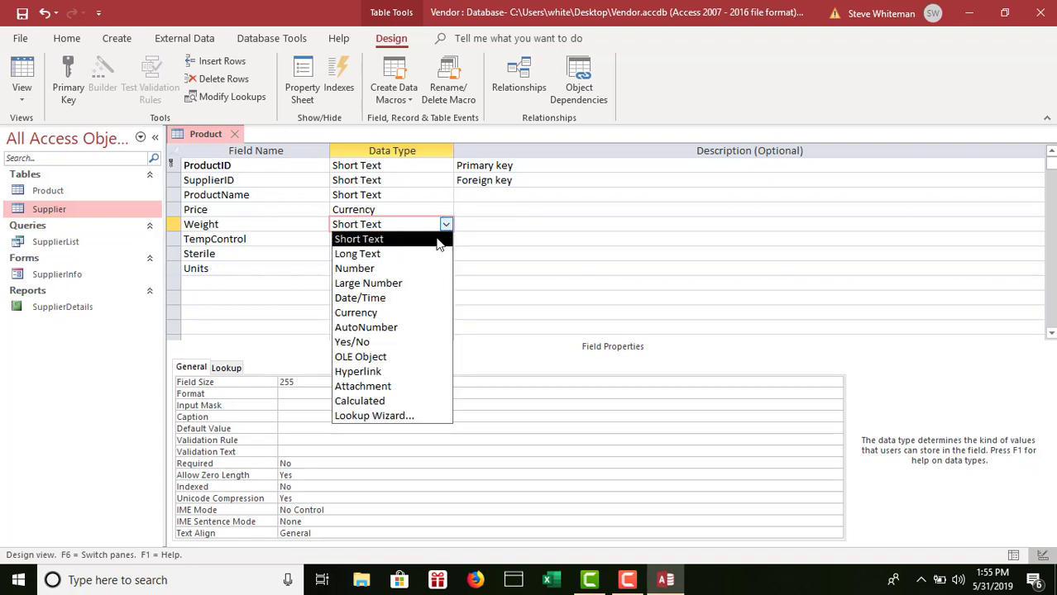
click(389, 269)
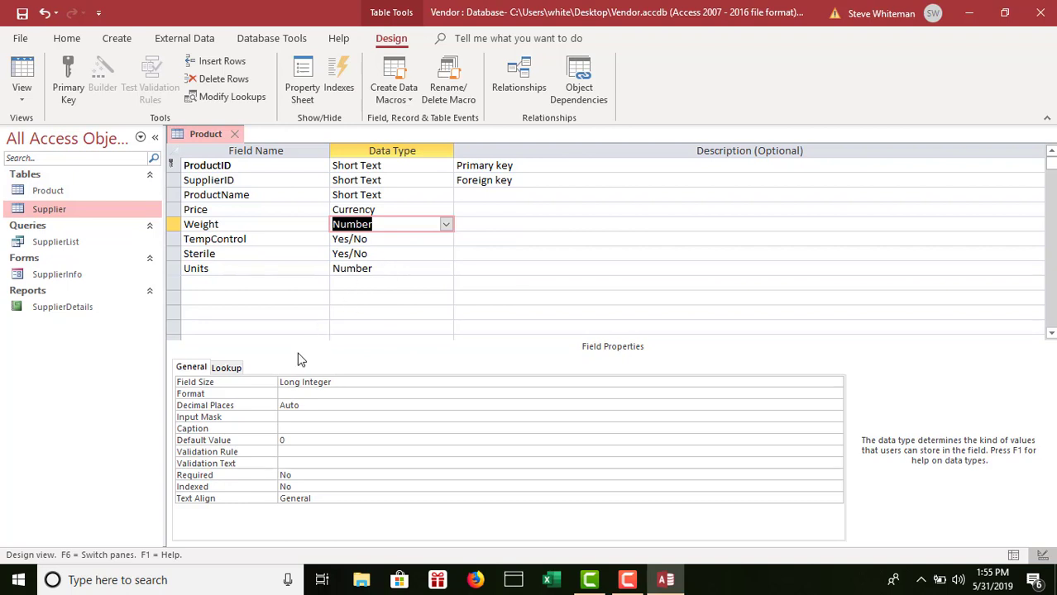
Set the Weight field's size to Single with 2 decimal places
click(373, 382)
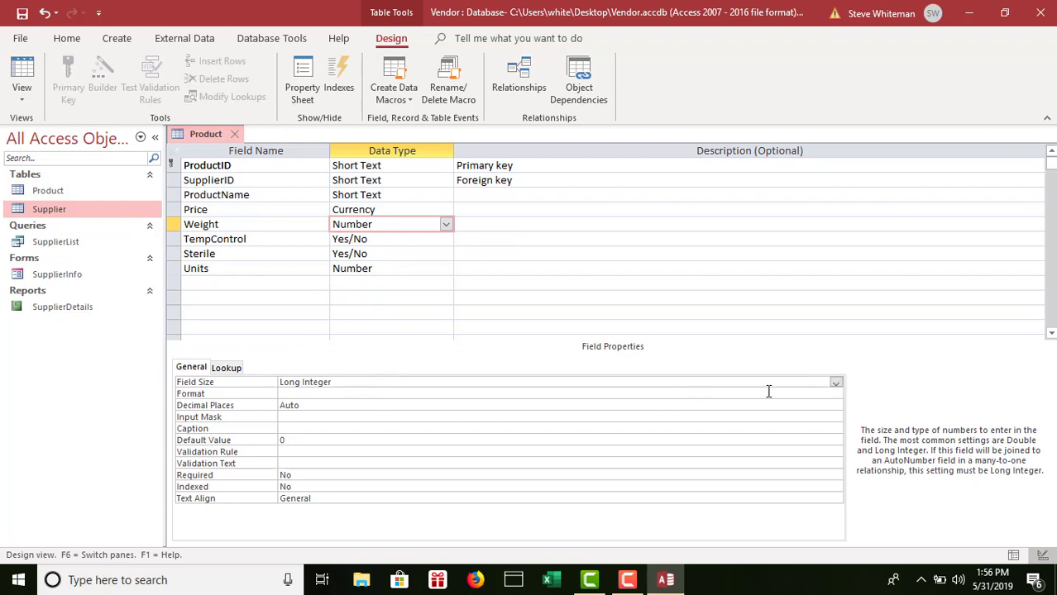
click(835, 382)
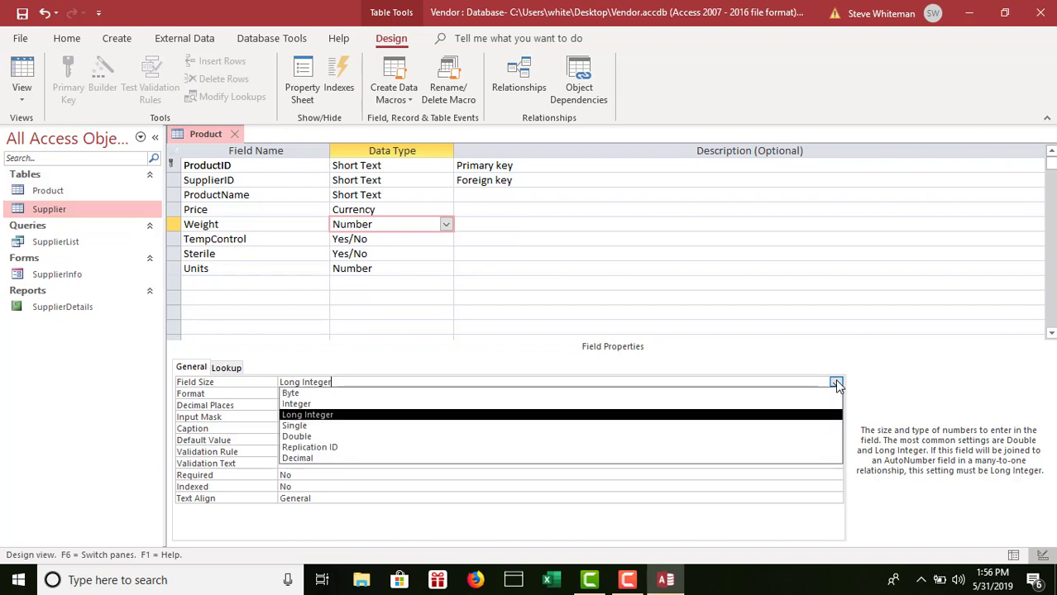
click(292, 427)
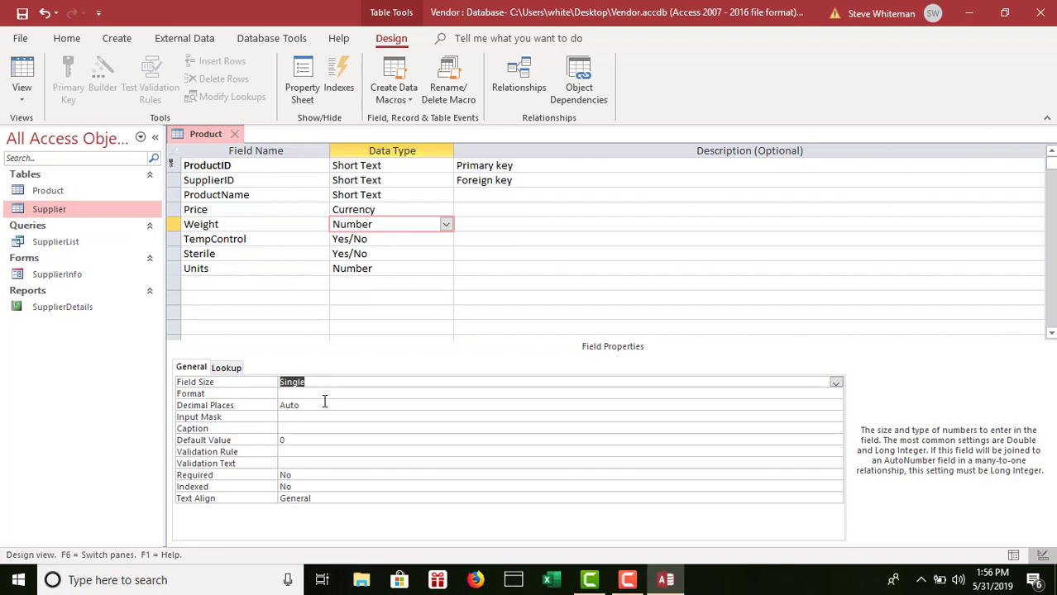
click(325, 406)
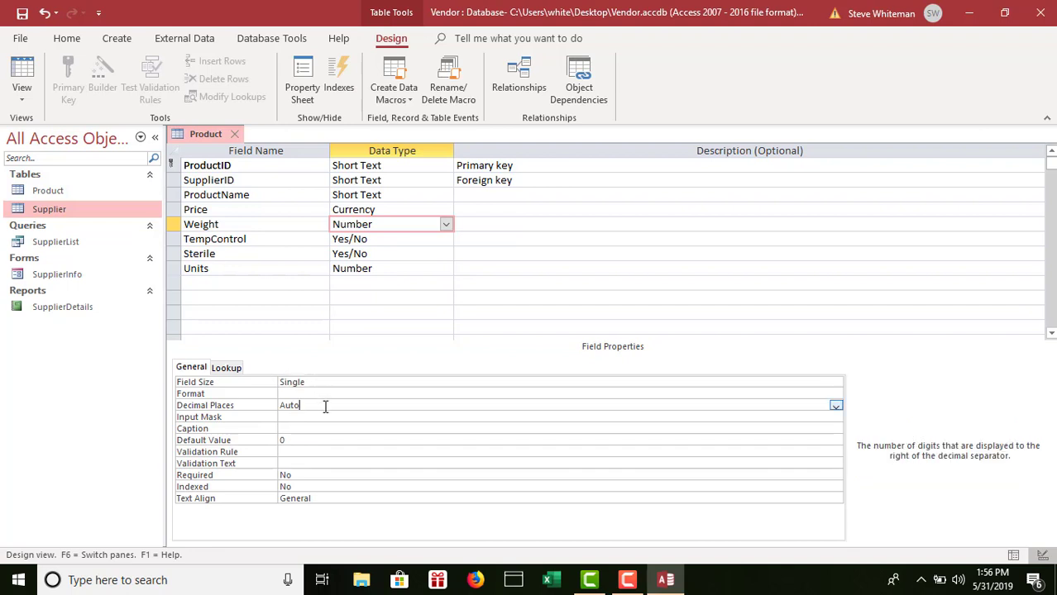
click(835, 405)
click(361, 263)
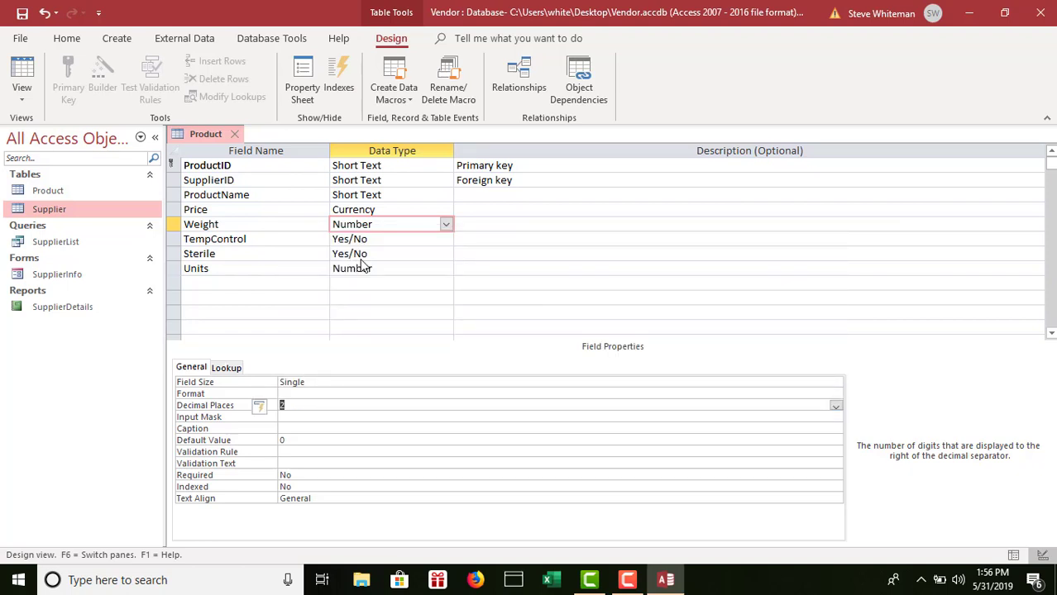
Give the Weight field the caption "Weight in Lbs" and clear its default value
click(302, 428)
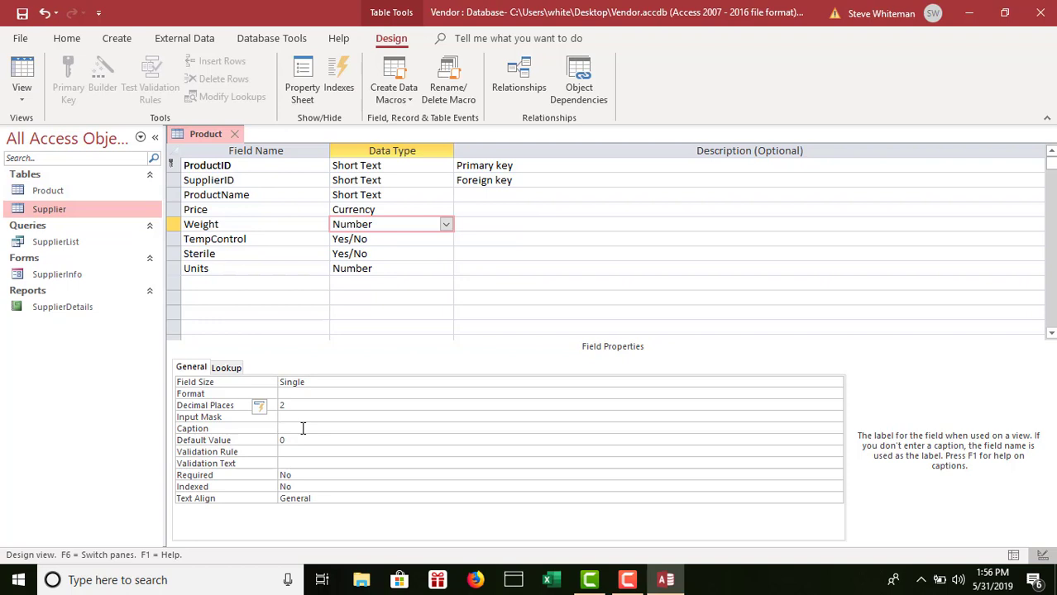
text(Weight in Lbs)
click(299, 442)
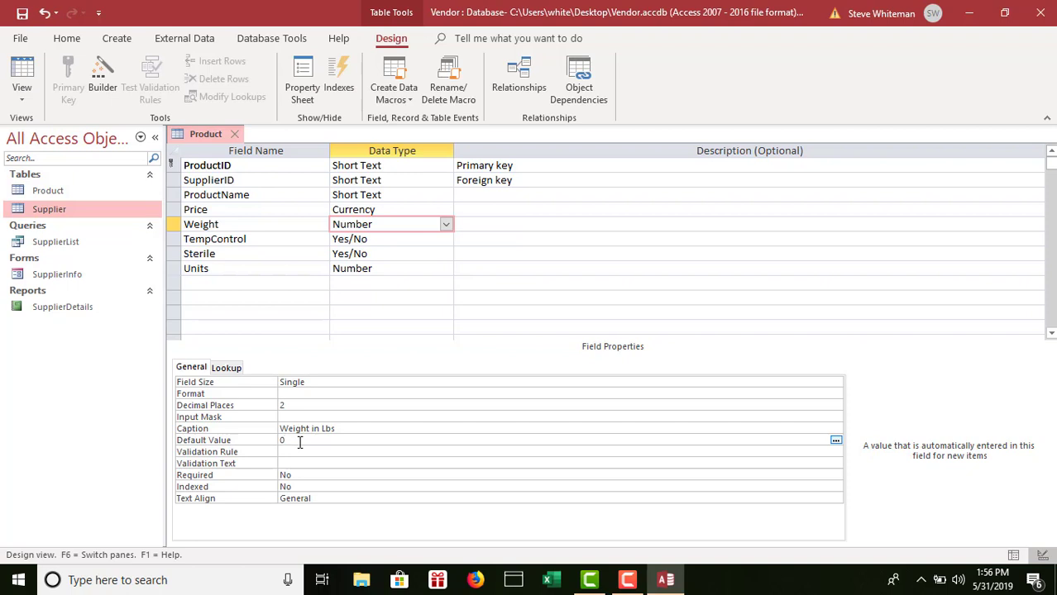
key(BackSpace)
Move the Units field between Price and Weight and save the Product table
click(173, 269)
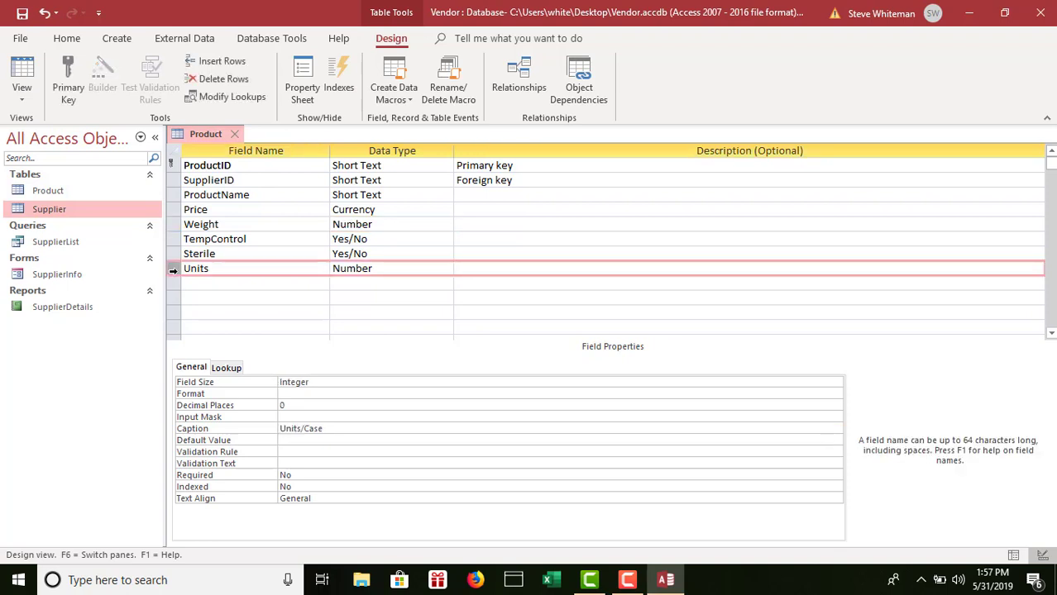
click(176, 273)
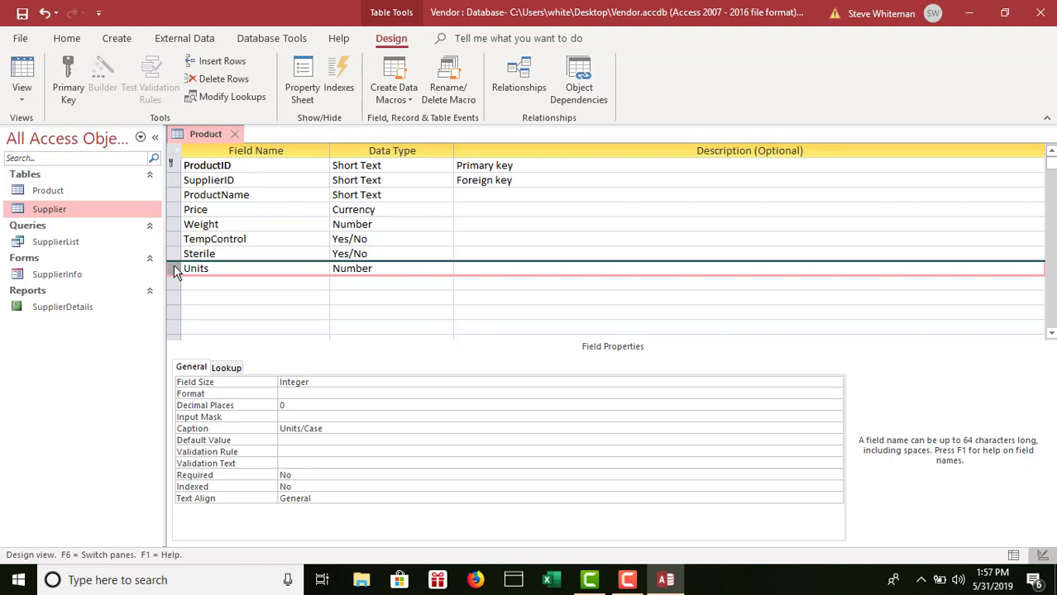
drag(175, 272, 174, 226)
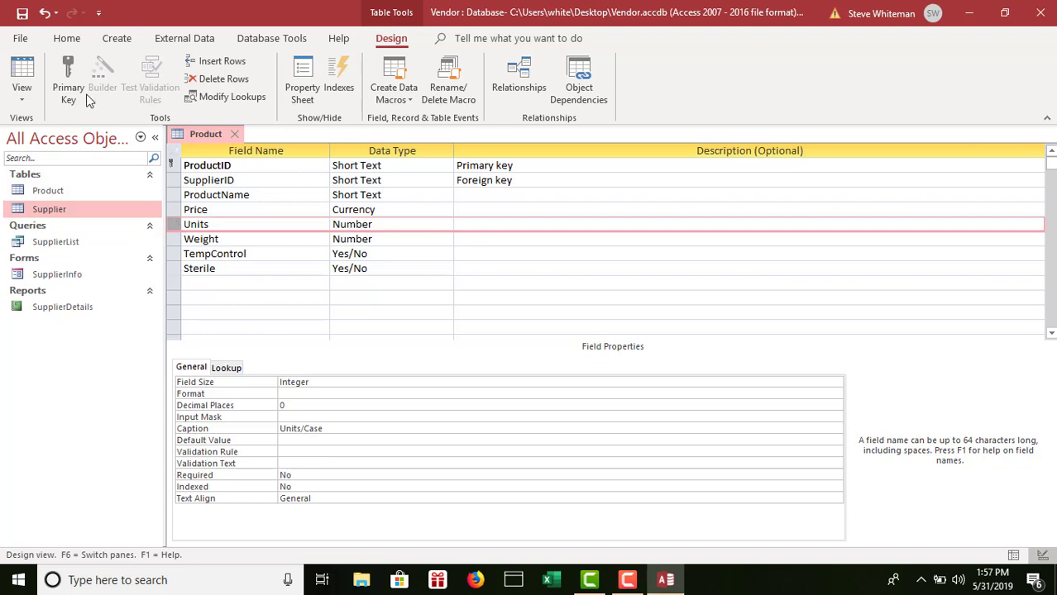
click(23, 14)
In Datasheet view, start the first Product record with Product ID PT100, Supplier ID KLS321 and Product Name "Paper tape roll"
click(22, 102)
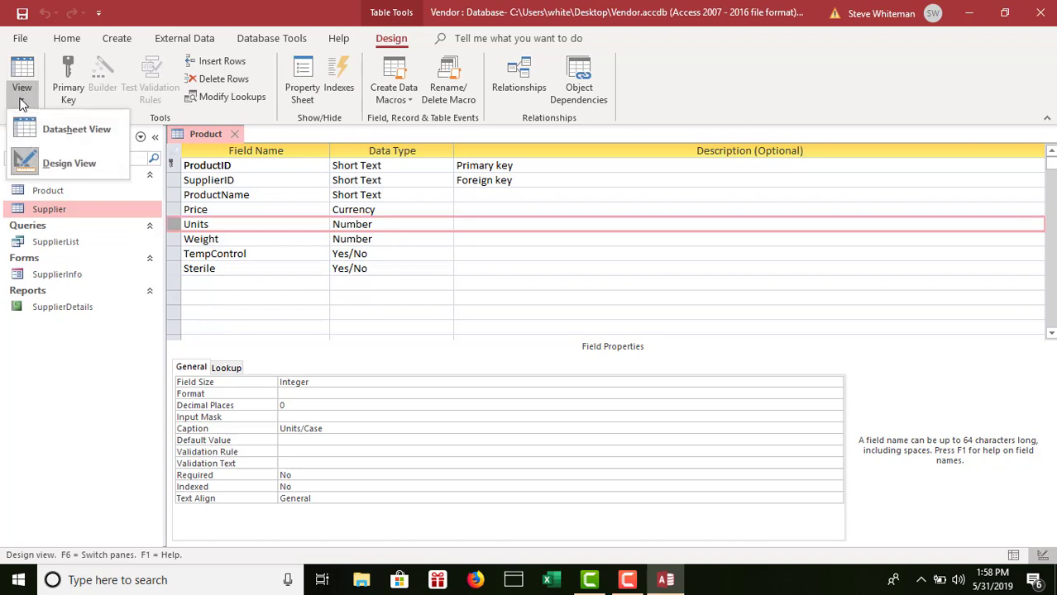
click(37, 135)
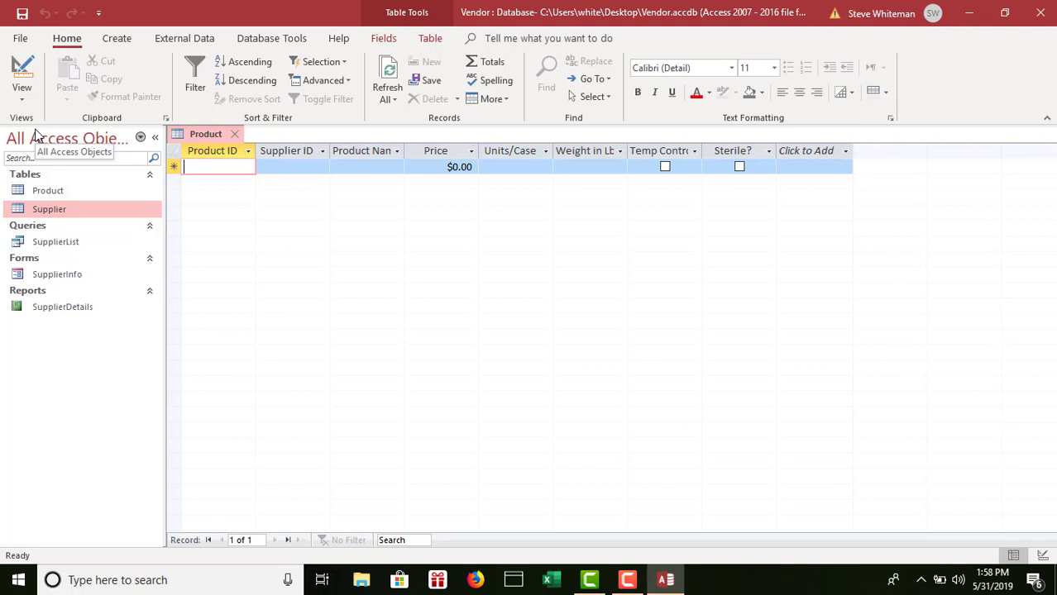
text(PT)
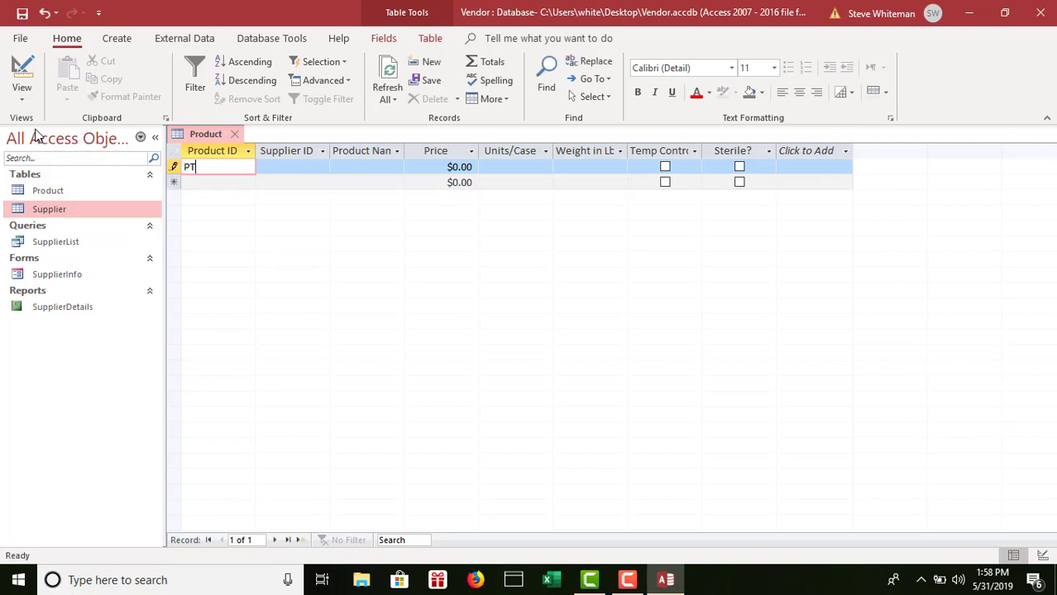
text(100)
key(Tab)
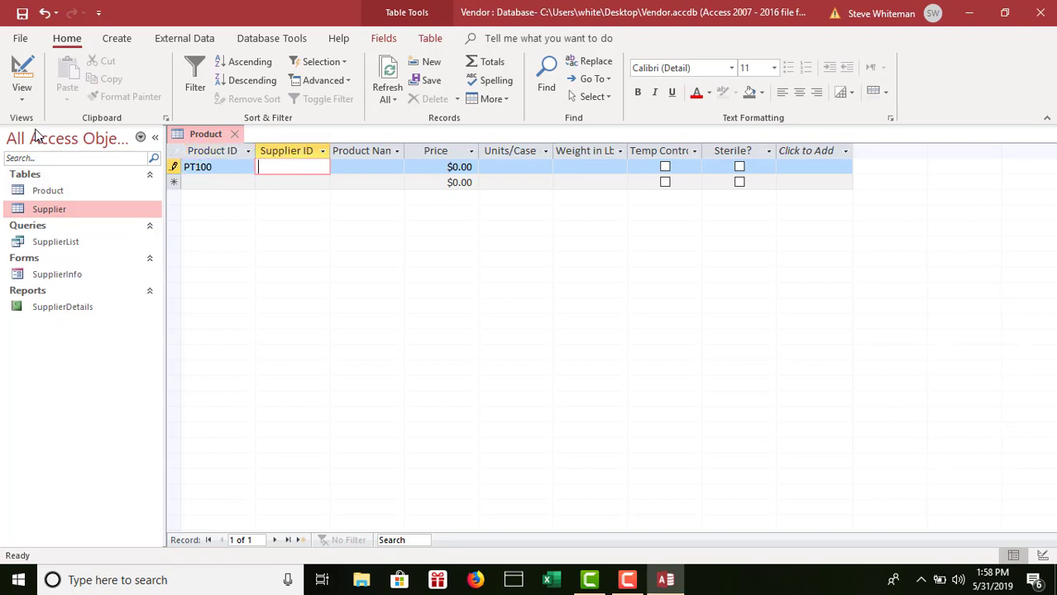
text(KLS321)
key(Tab)
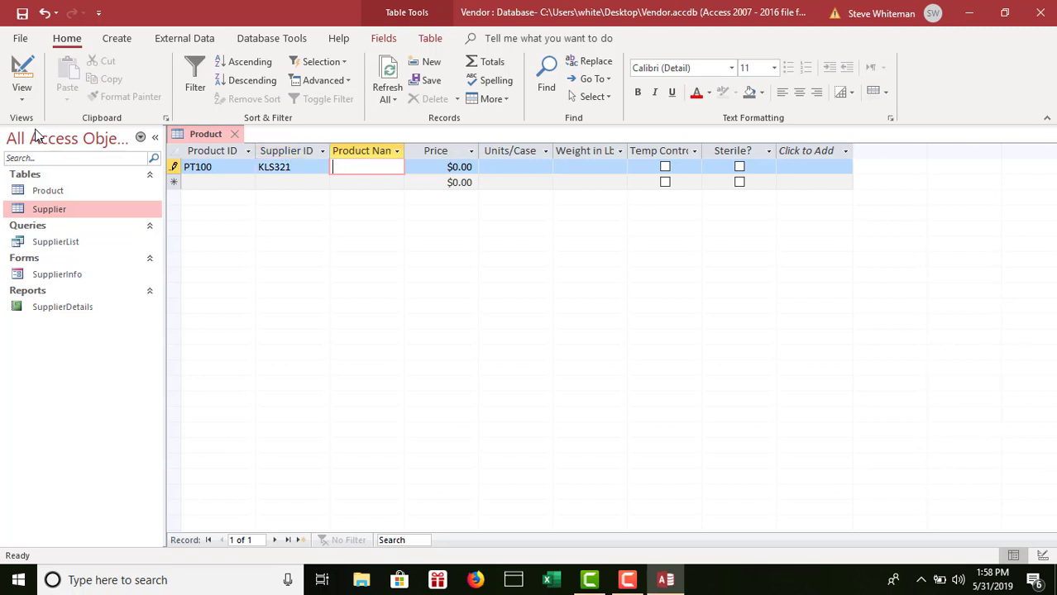
text(Paper tape roll)
key(Tab)
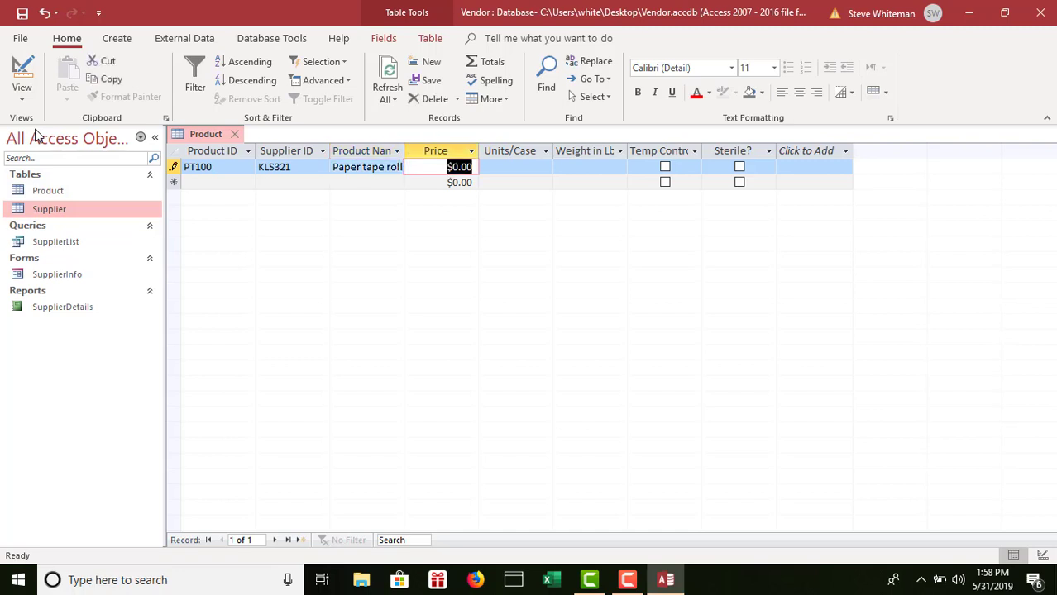
Complete the PT100 record with price 20.00, 12 units per case and weight 3, leaving Temp Controlled and Sterile unchecked
text(20)
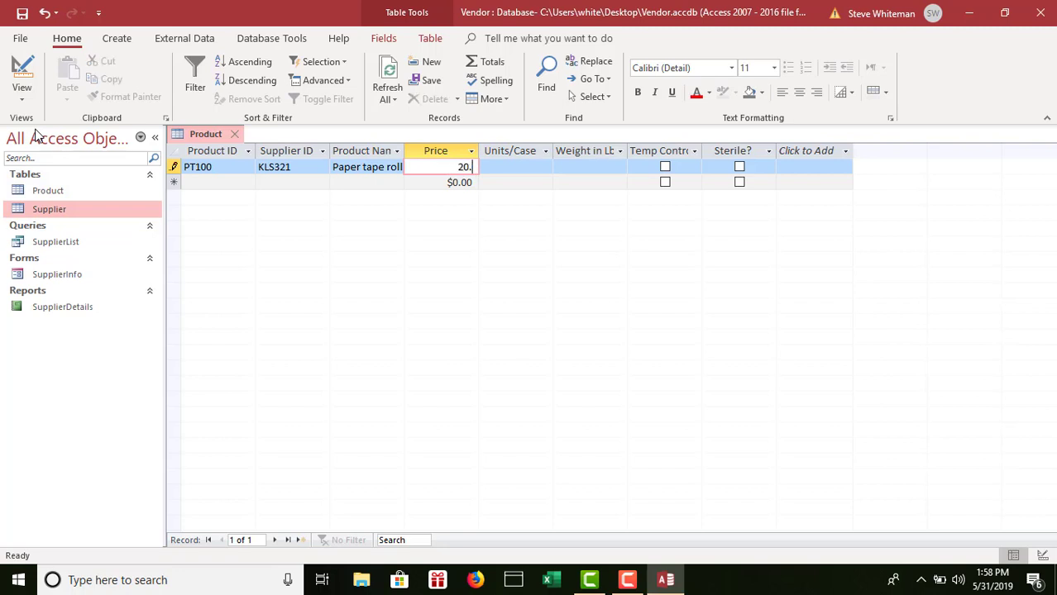
text(.00)
key(Tab)
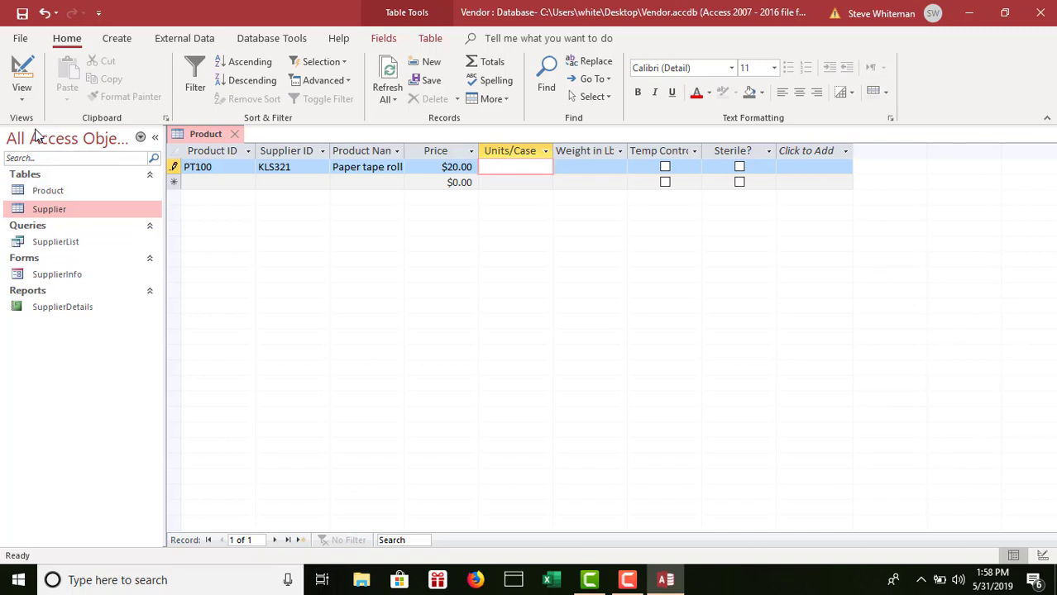
text(12)
key(Tab)
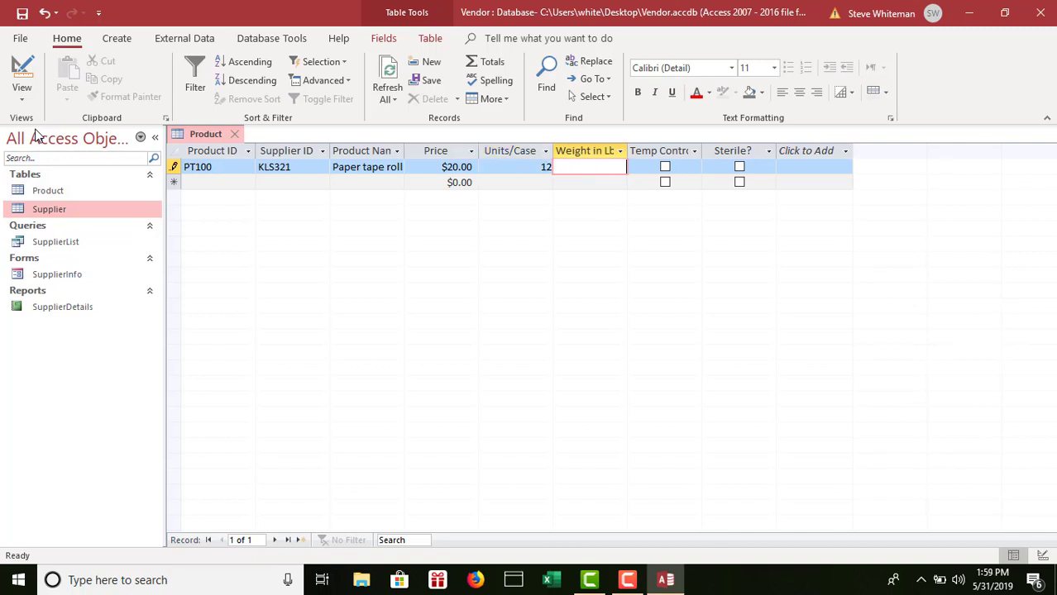
text(3)
key(Tab)
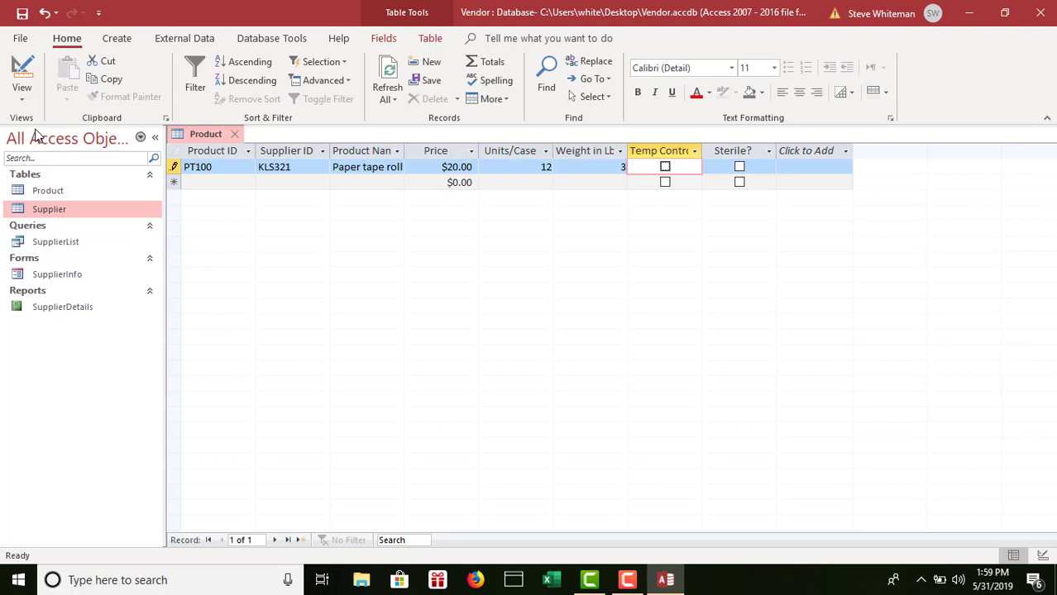
key(Tab)
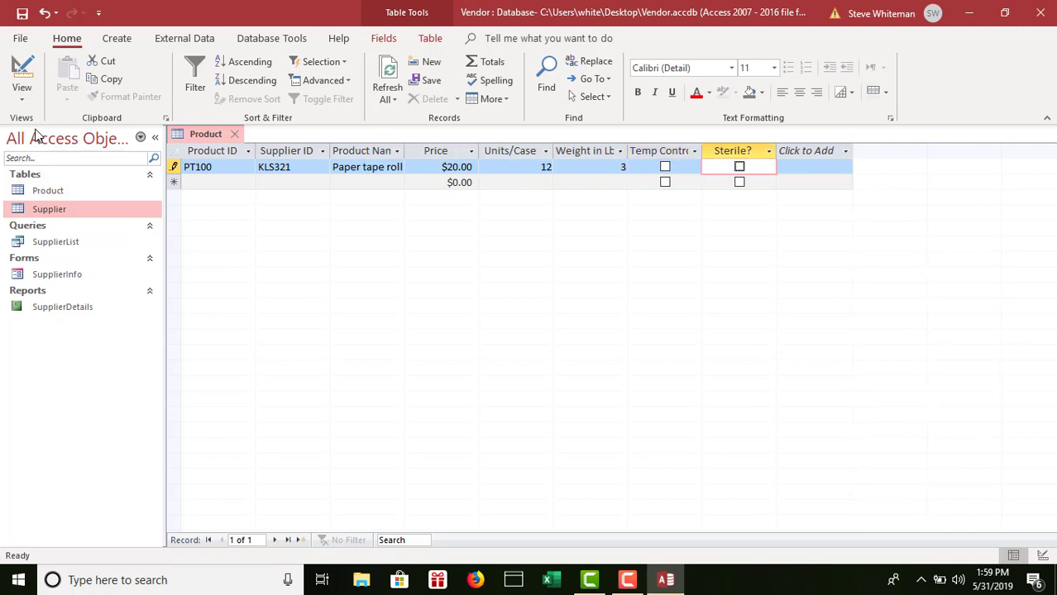
key(Tab)
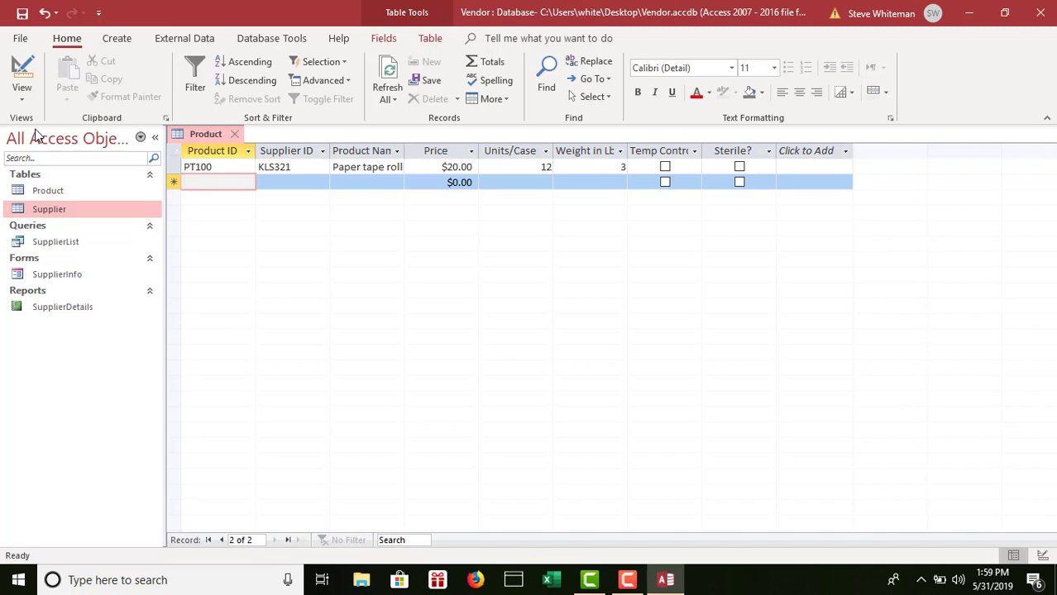
Start the second Product record with Product ID TC050, Supplier ID QLS002 and Product Name "Thermometer covers"
text(TCO)
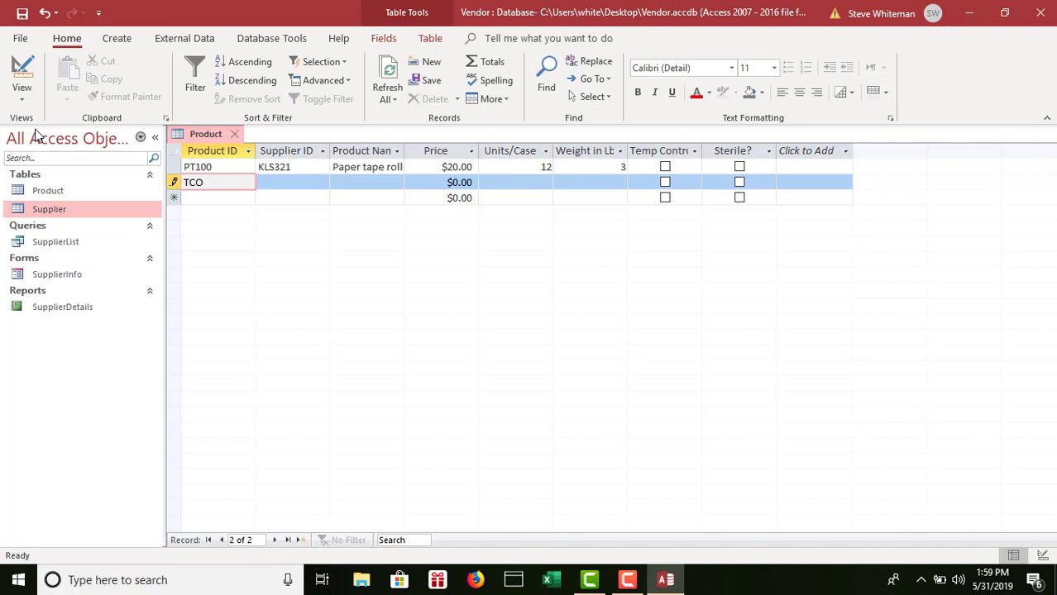
key(BackSpace)
text(050)
key(Tab)
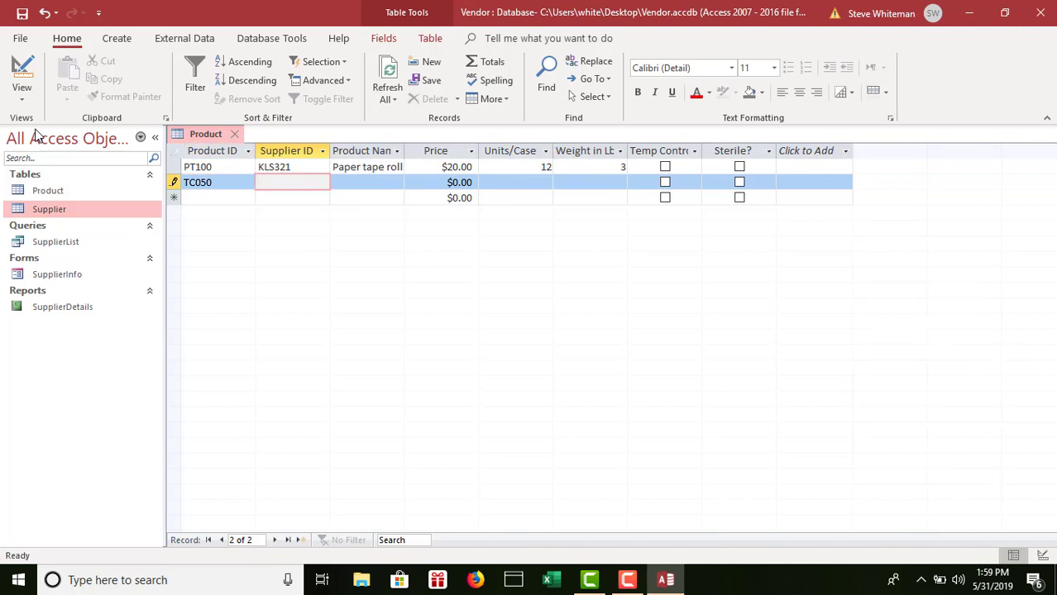
text(QLS002)
key(Tab)
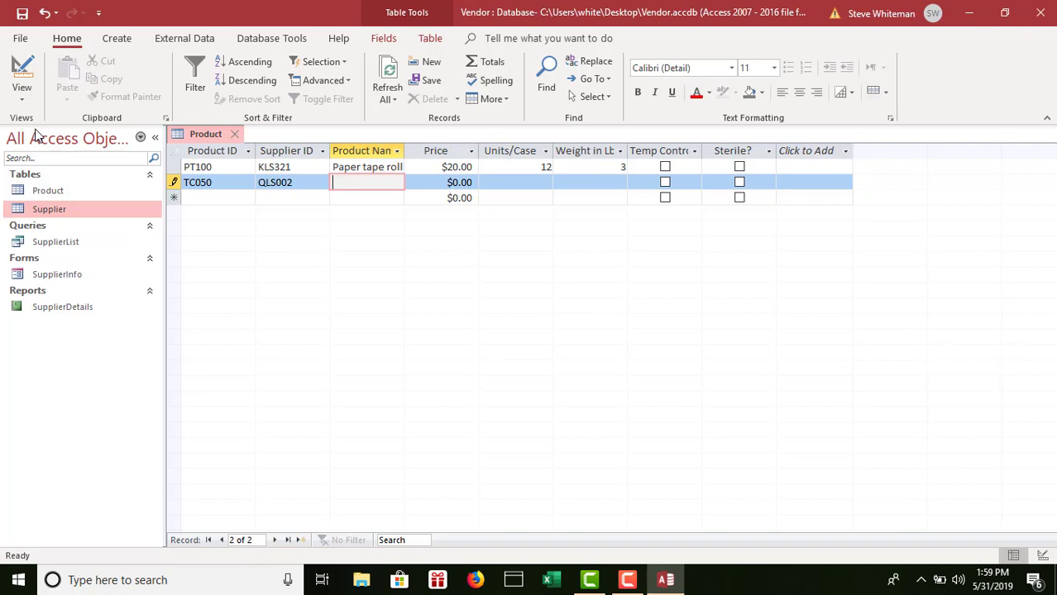
text(Th)
text(ermo)
text(meter)
text( cover)
text(s)
key(Tab)
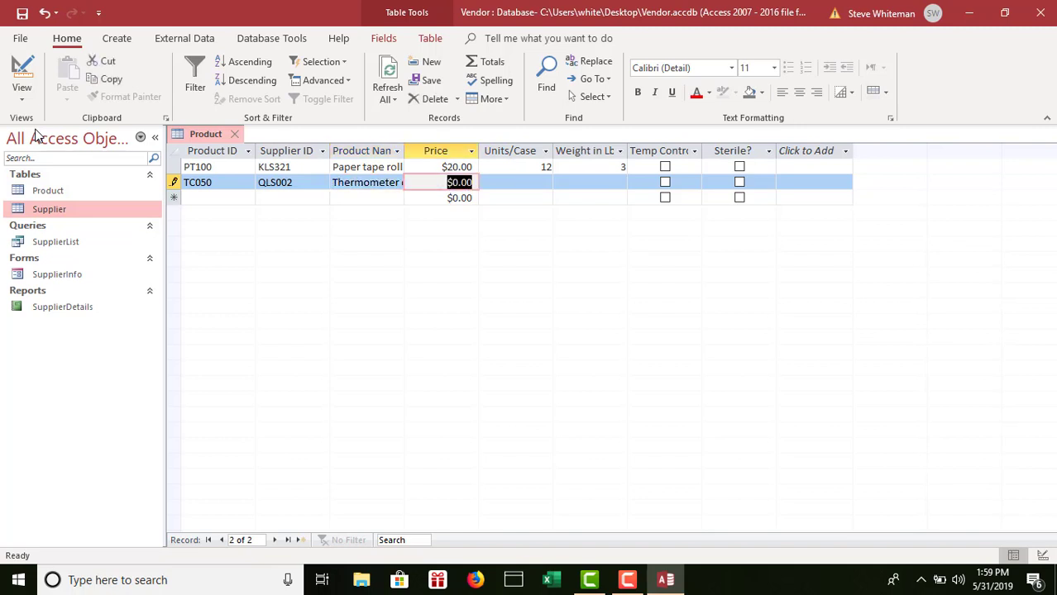
Complete the TC050 record with price 27.00, 50 units per case and weight 1, and mark it as sterile
text(27)
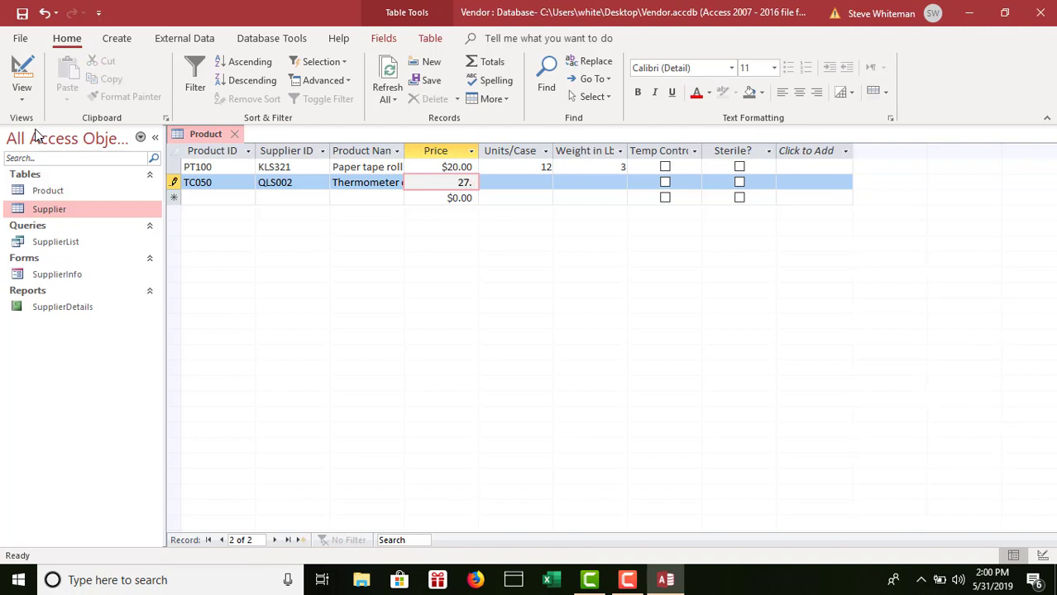
text(.00)
key(Tab)
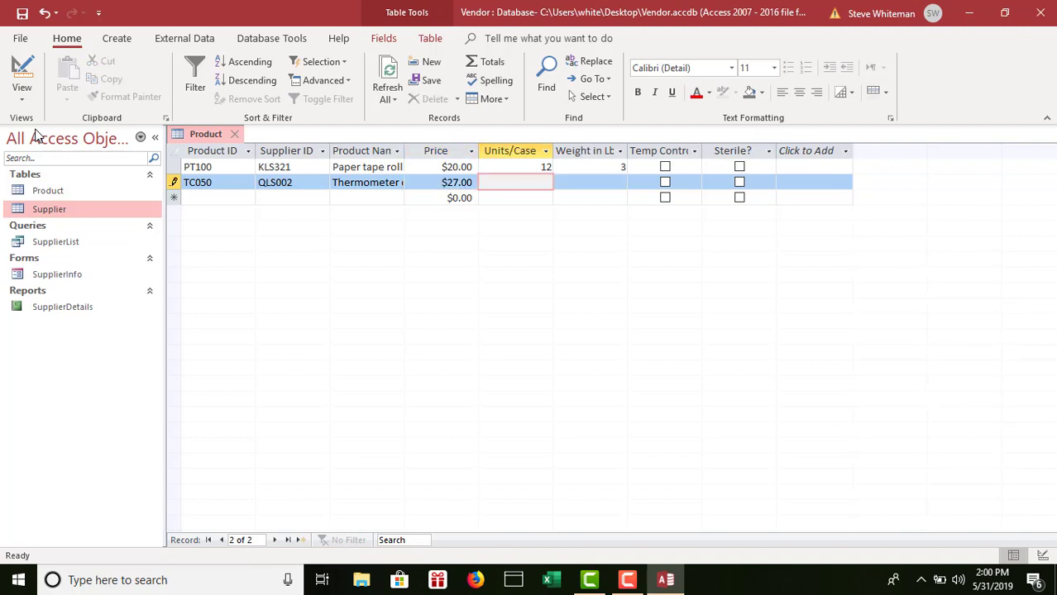
text(50)
key(Tab)
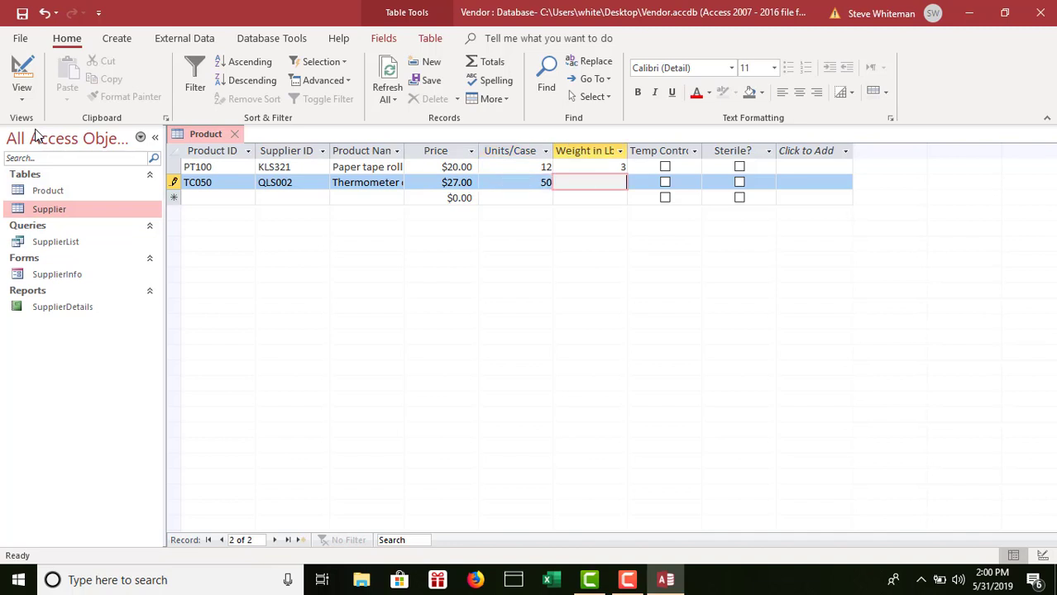
text(1)
click(739, 183)
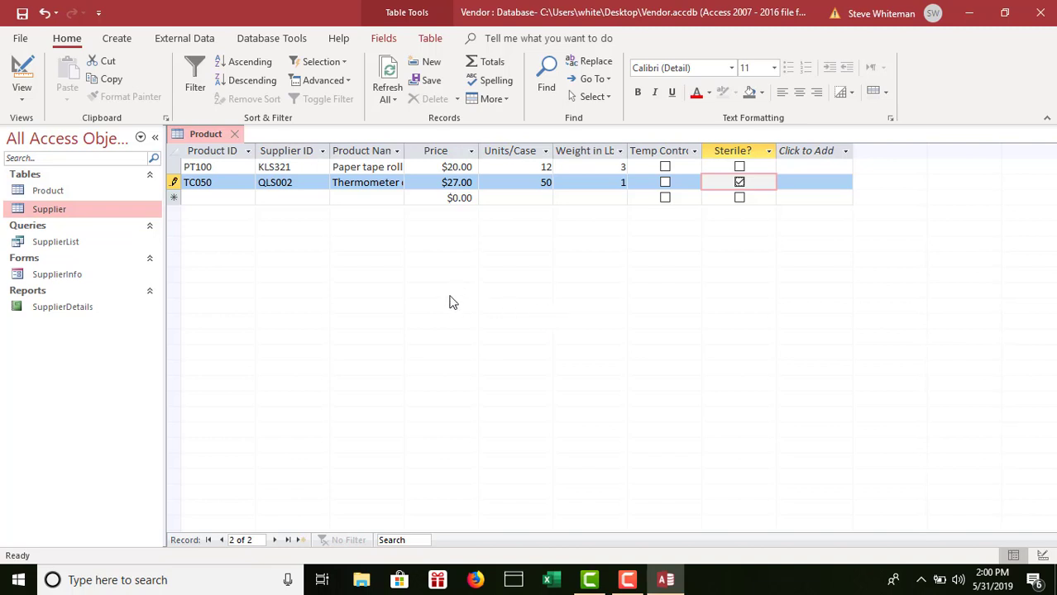
Fit all Product datasheet columns from Product ID to Sterile? to their contents, then save and close the table
click(209, 149)
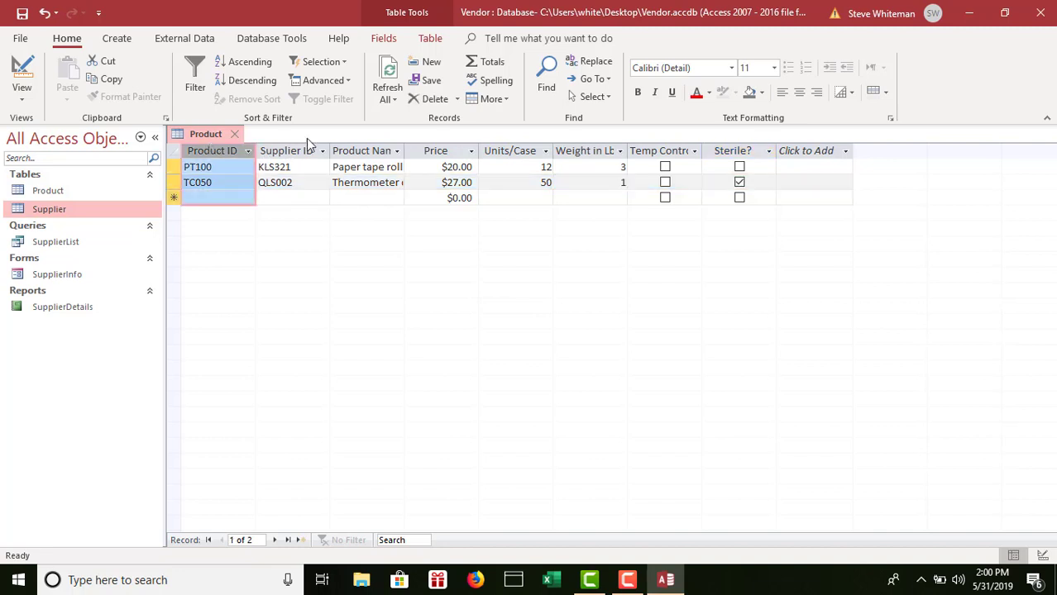
shift+click(736, 149)
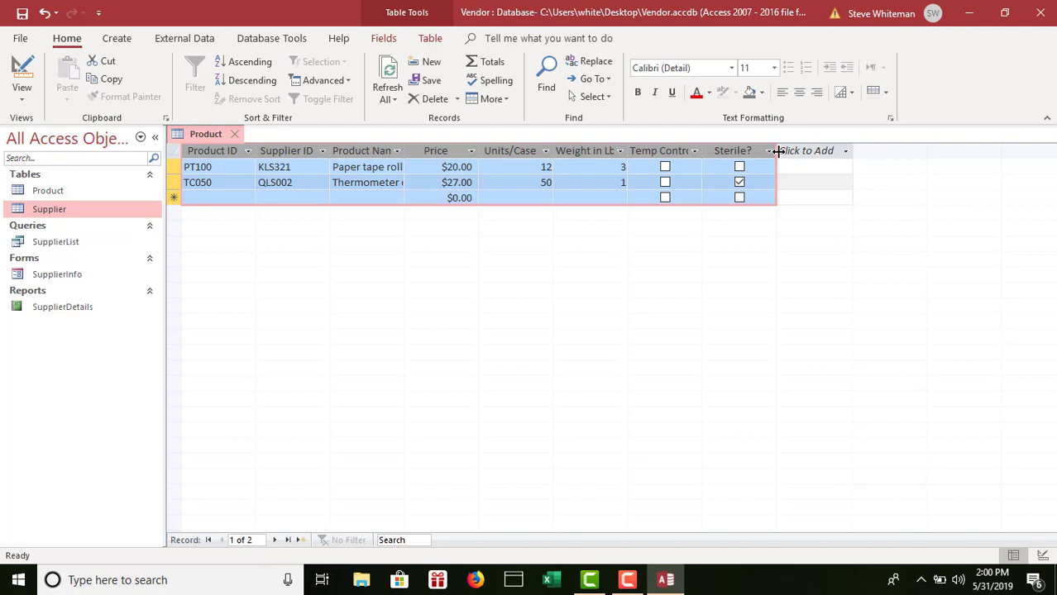
double_click(778, 151)
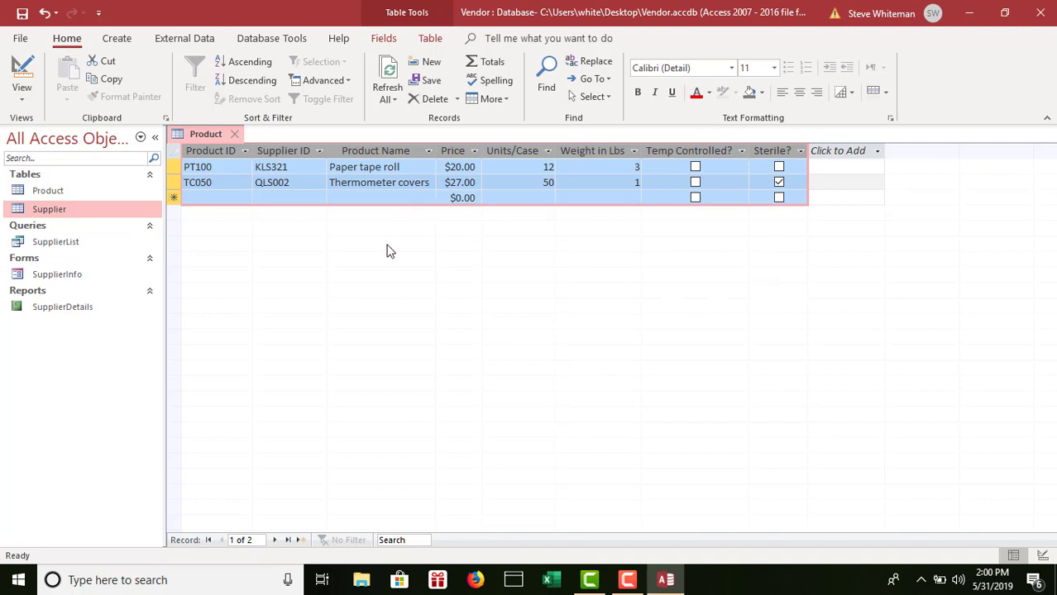
click(22, 13)
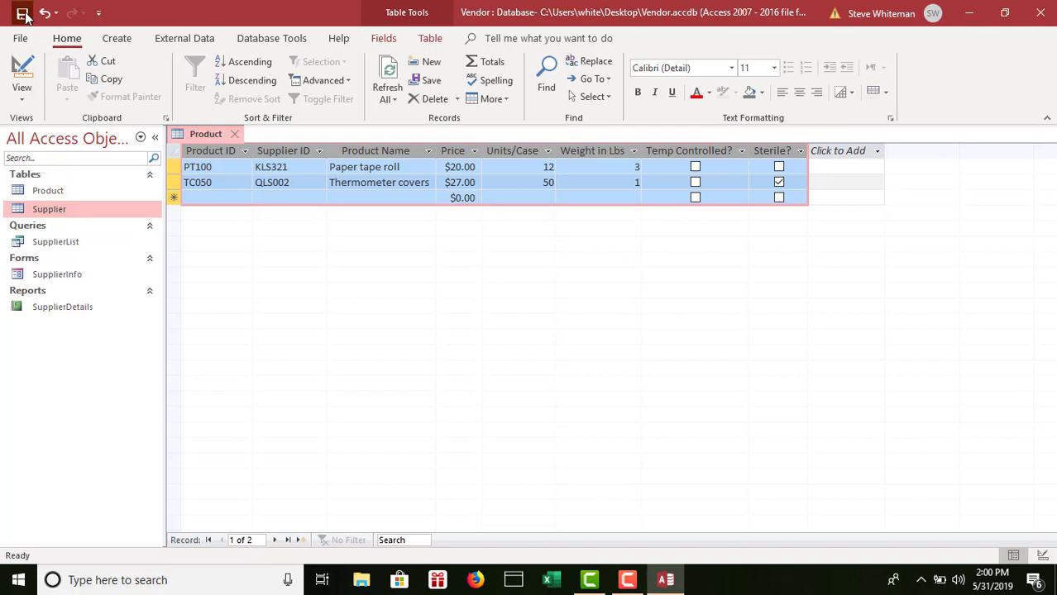
click(236, 135)
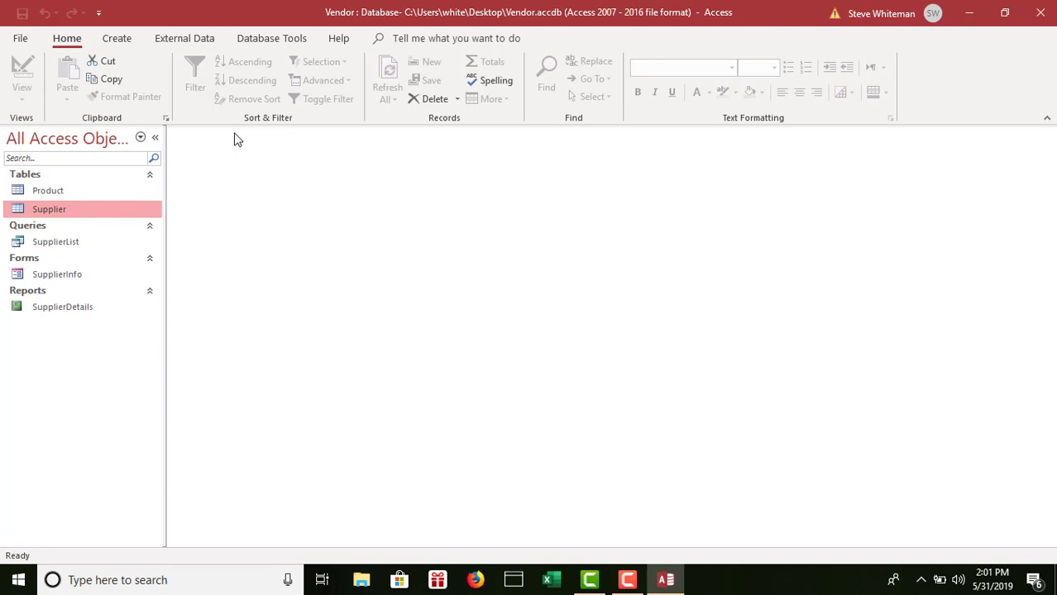
Start importing an Excel file as external data and choose Supplies.xlsx from the Desktop as the source
click(186, 39)
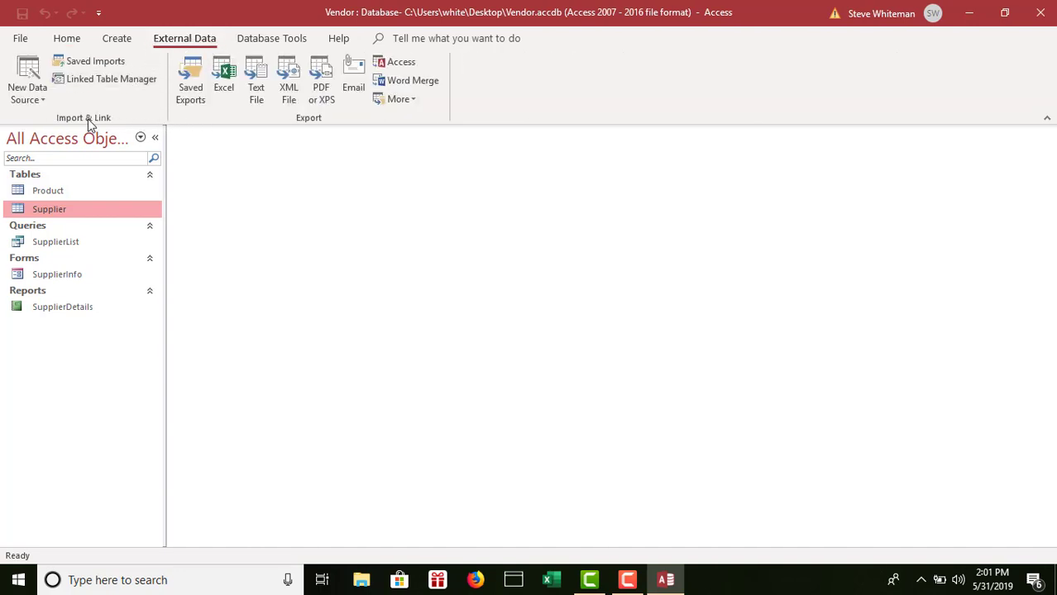
click(45, 104)
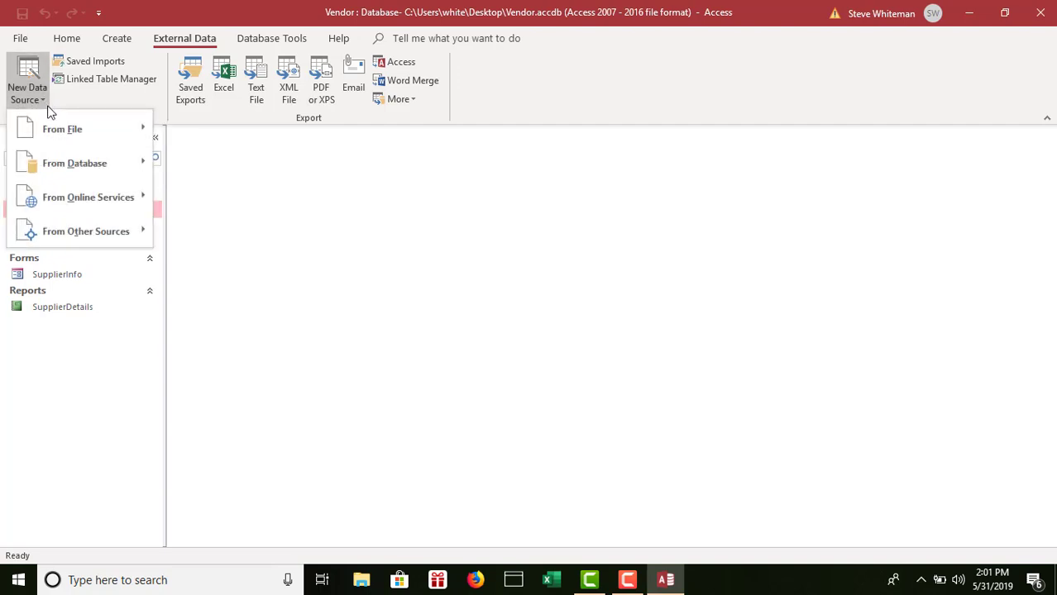
mouse_move(54, 126)
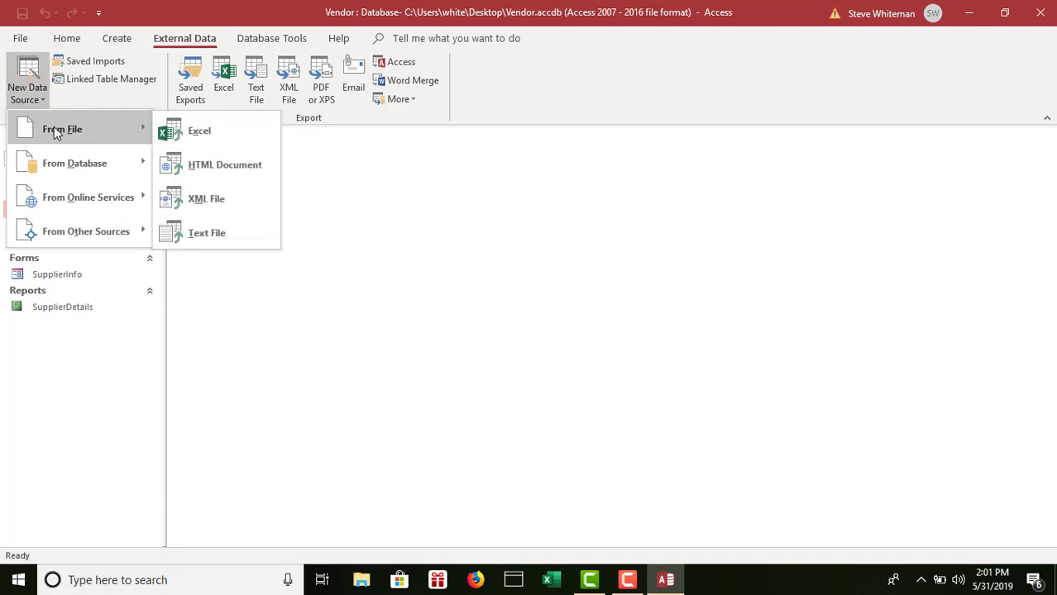
click(199, 132)
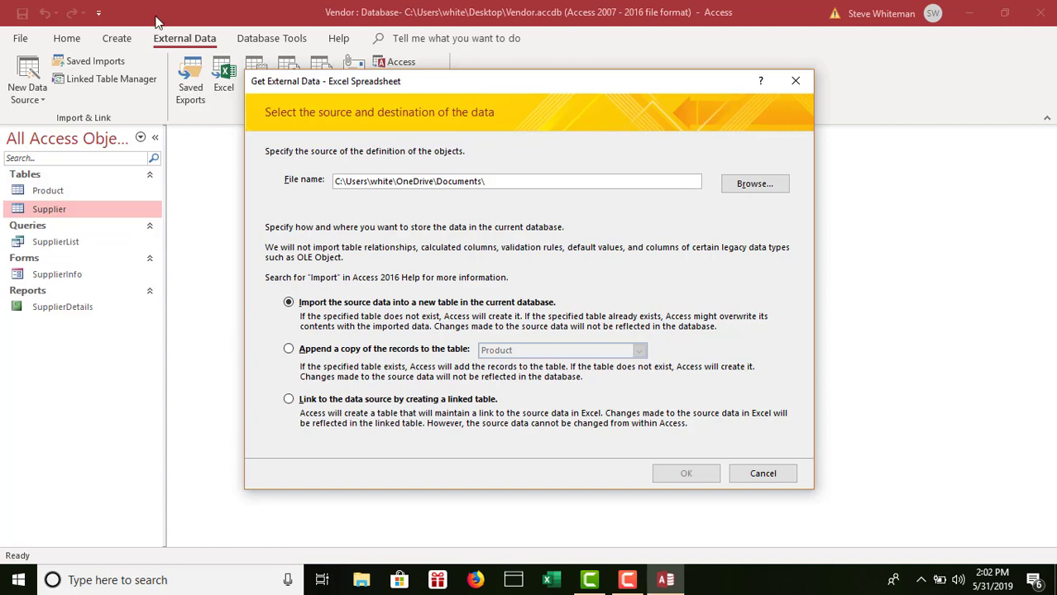
click(751, 185)
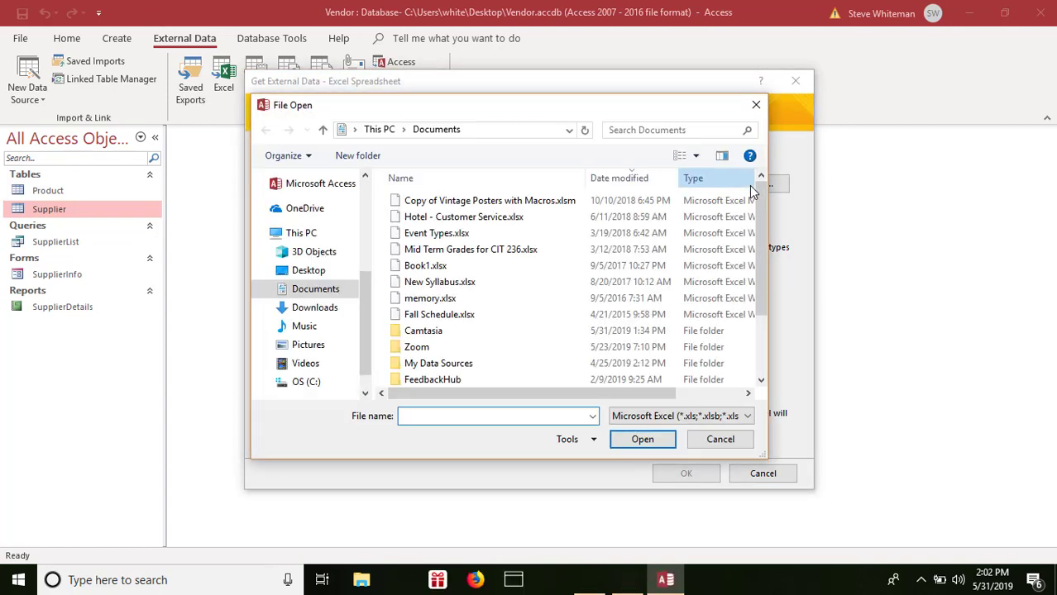
click(749, 185)
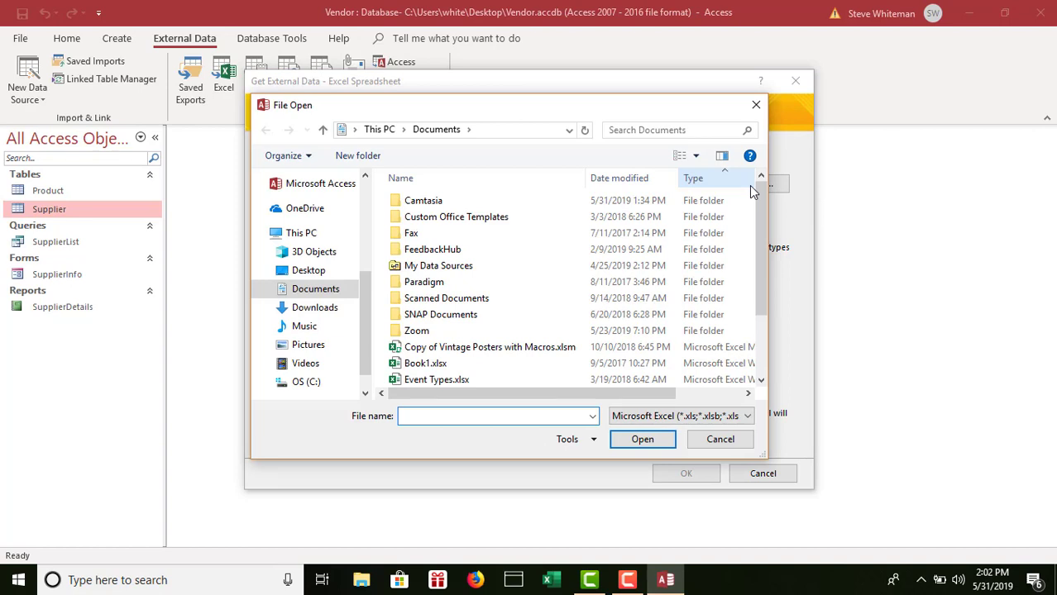
click(303, 272)
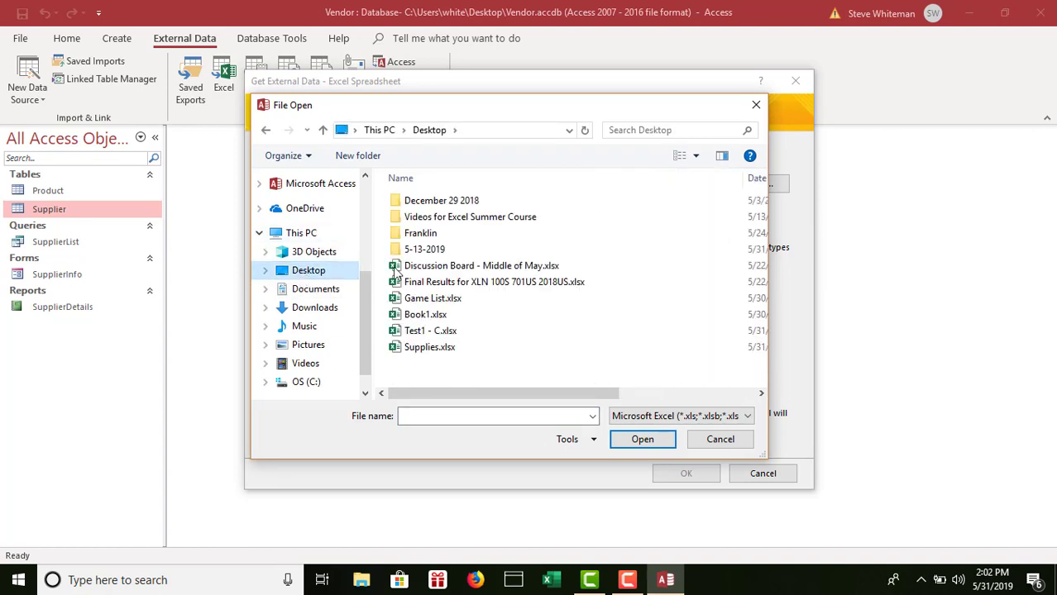
click(429, 348)
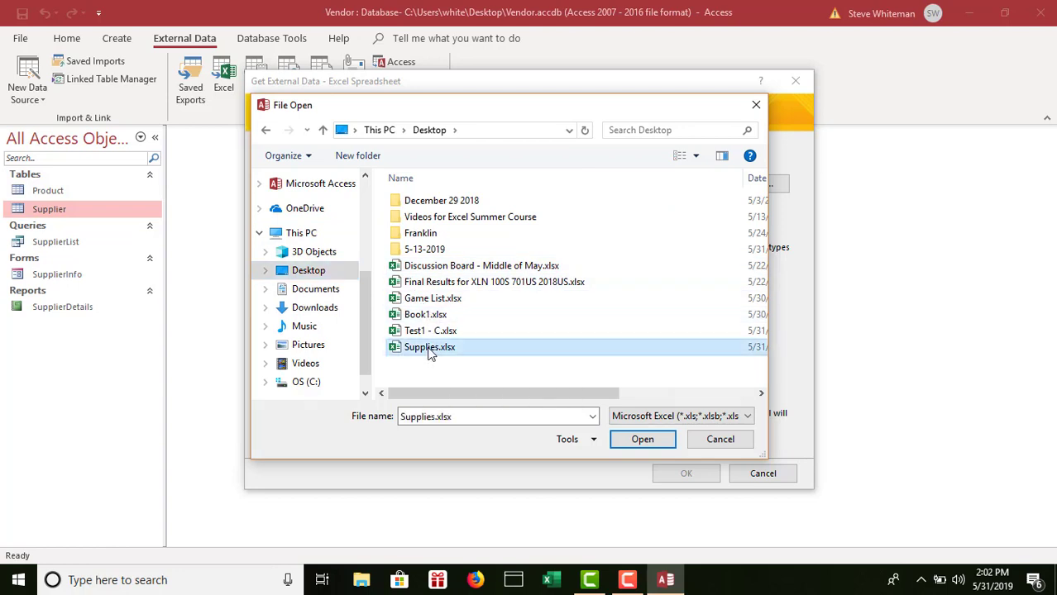
click(642, 441)
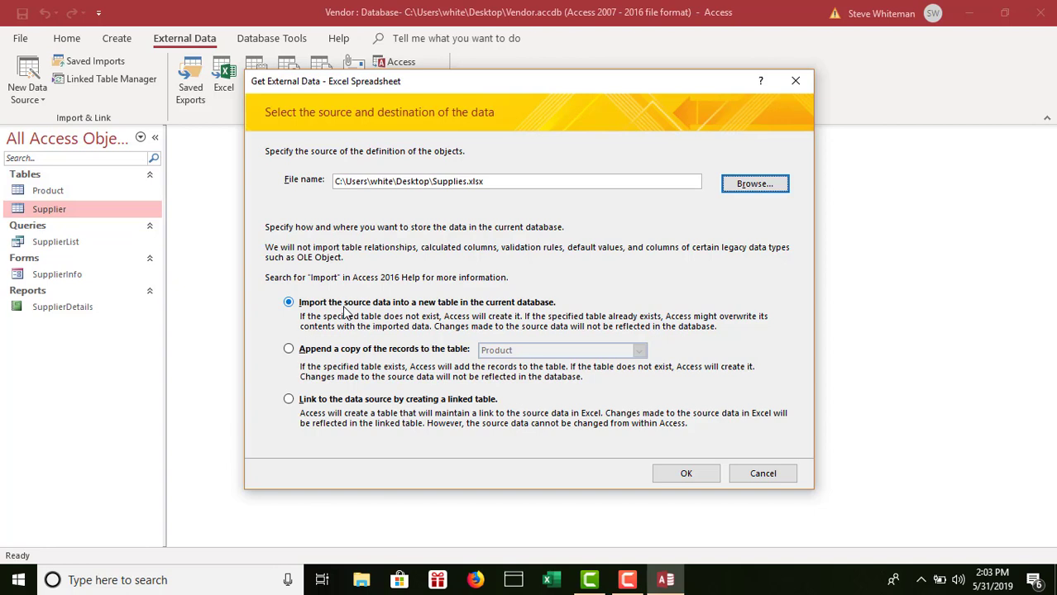
Set the import to append a copy of the records to the existing Product table
click(289, 349)
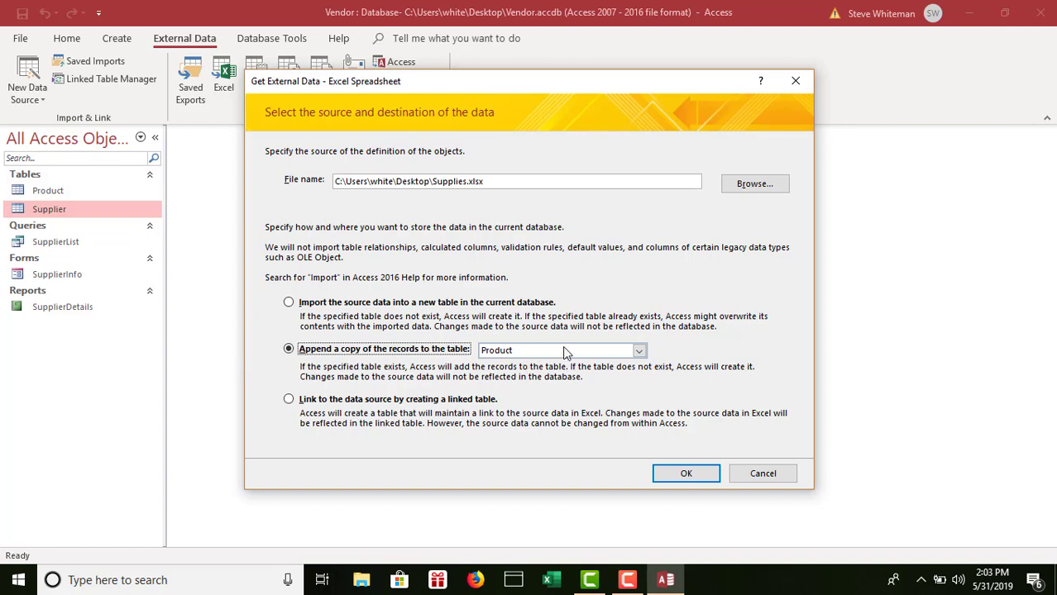
click(639, 351)
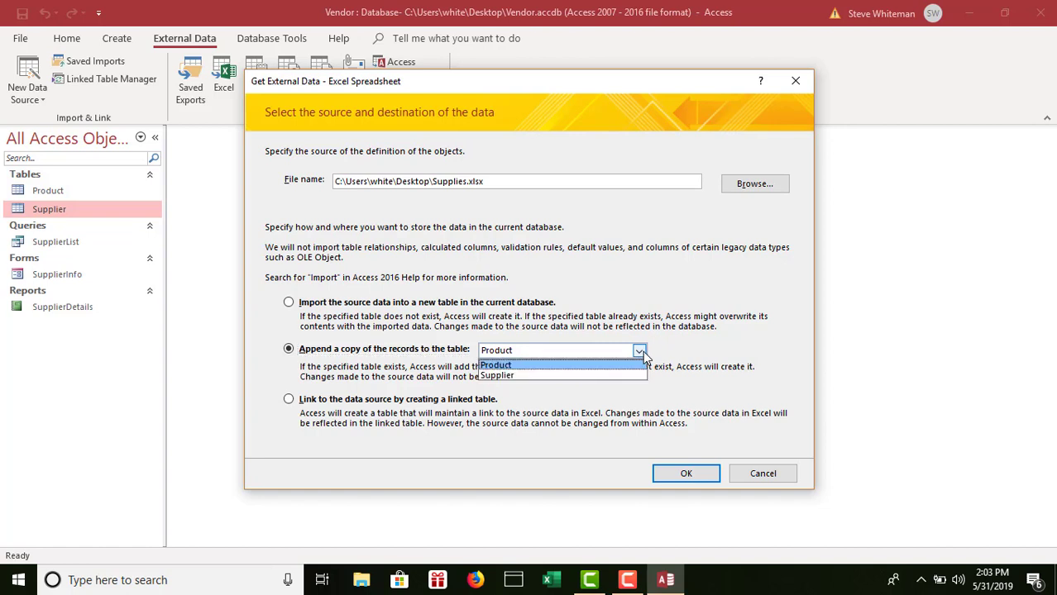
click(526, 366)
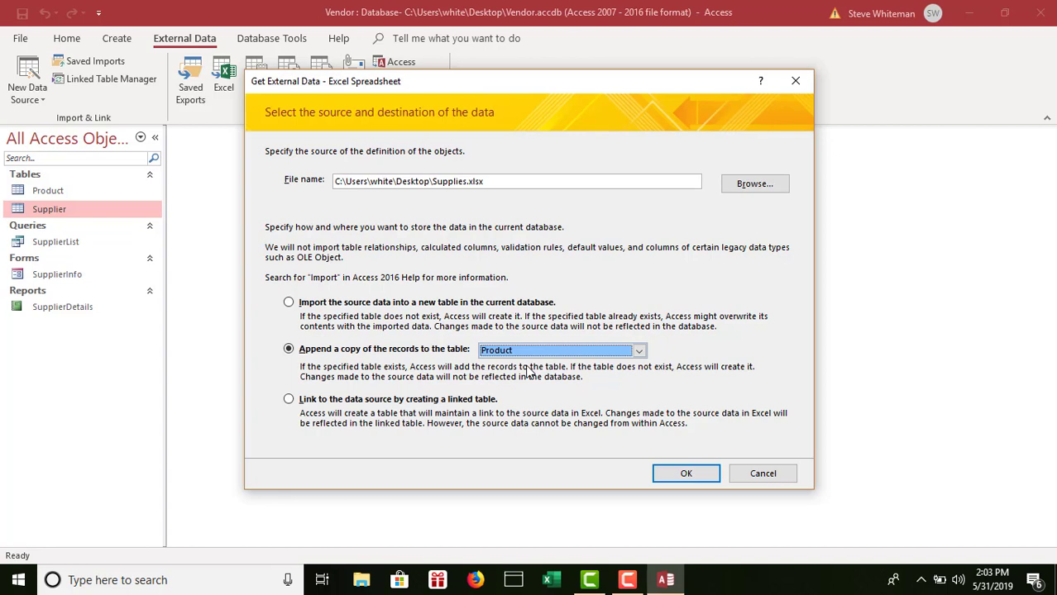
click(686, 475)
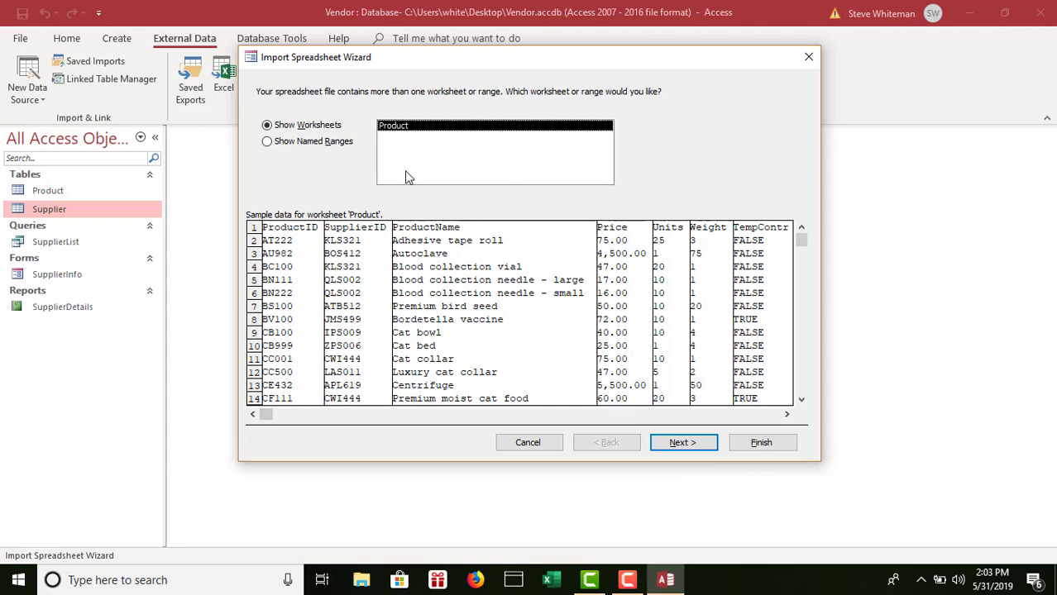
Import the Product worksheet into the Product table, without table analysis or saved import steps
click(677, 441)
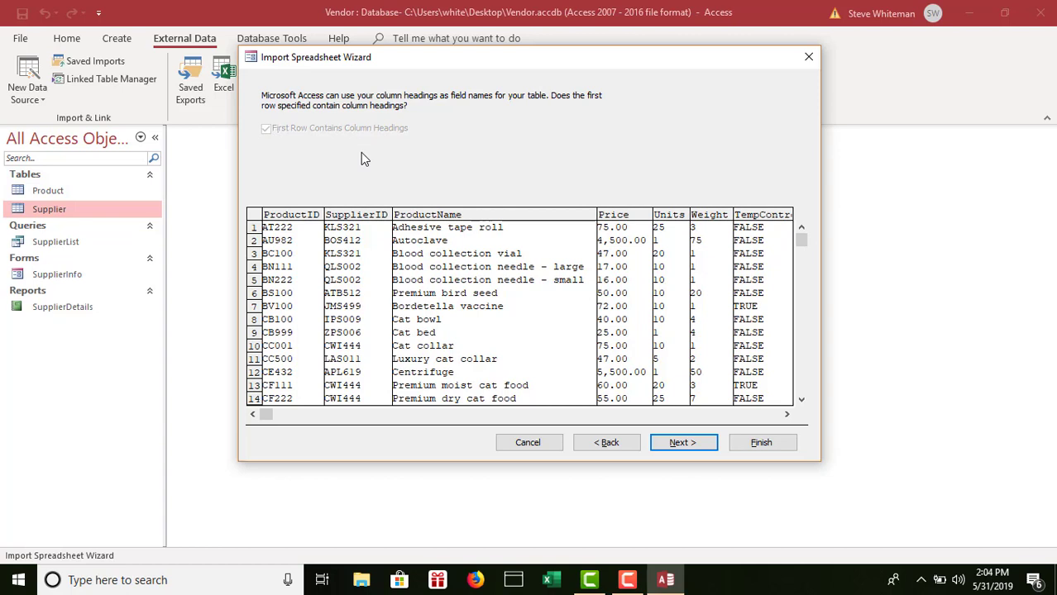
click(689, 444)
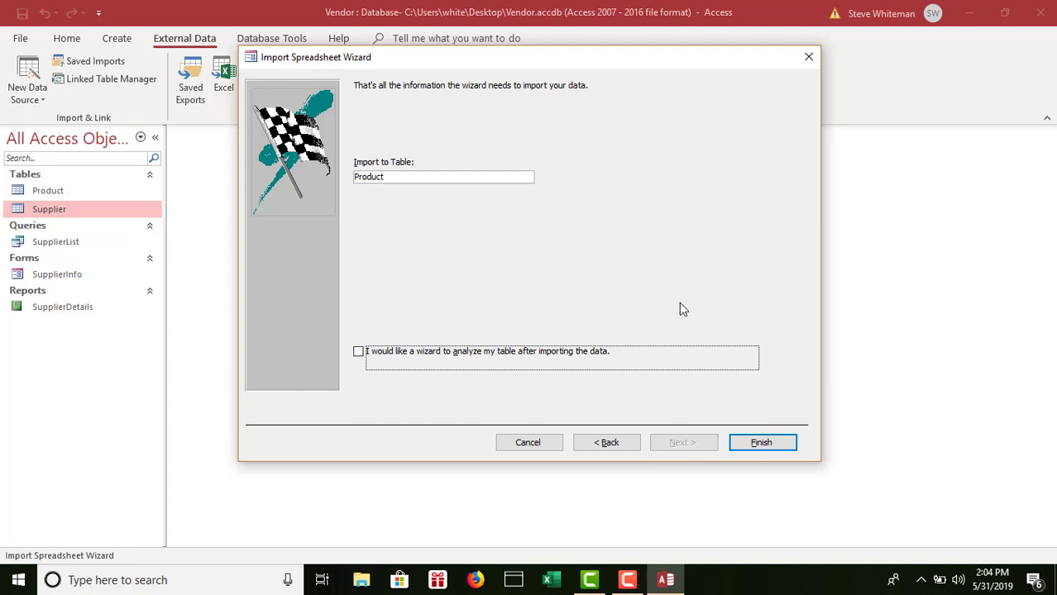
click(760, 443)
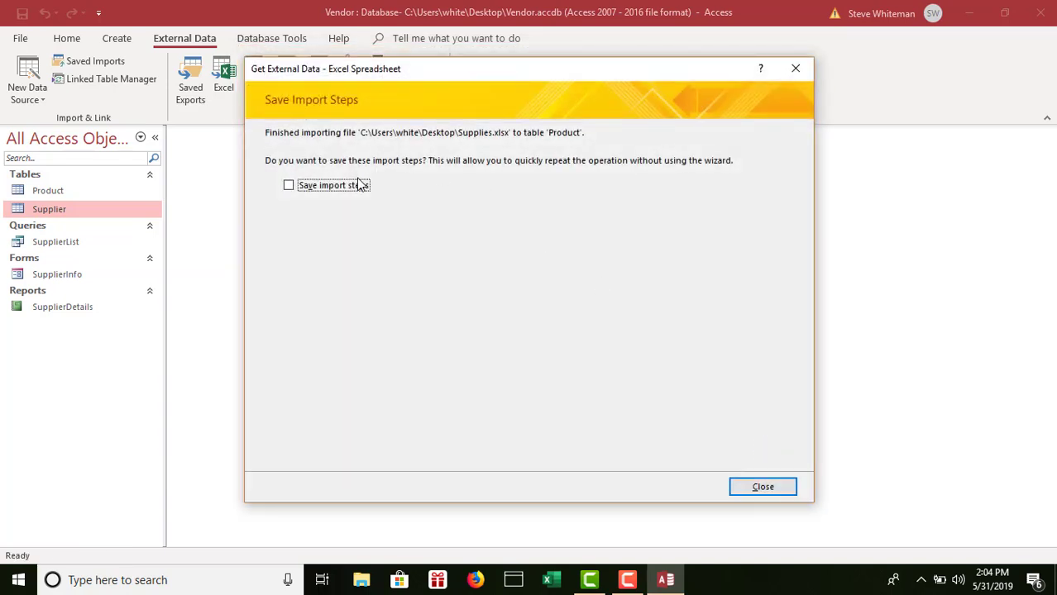
click(758, 489)
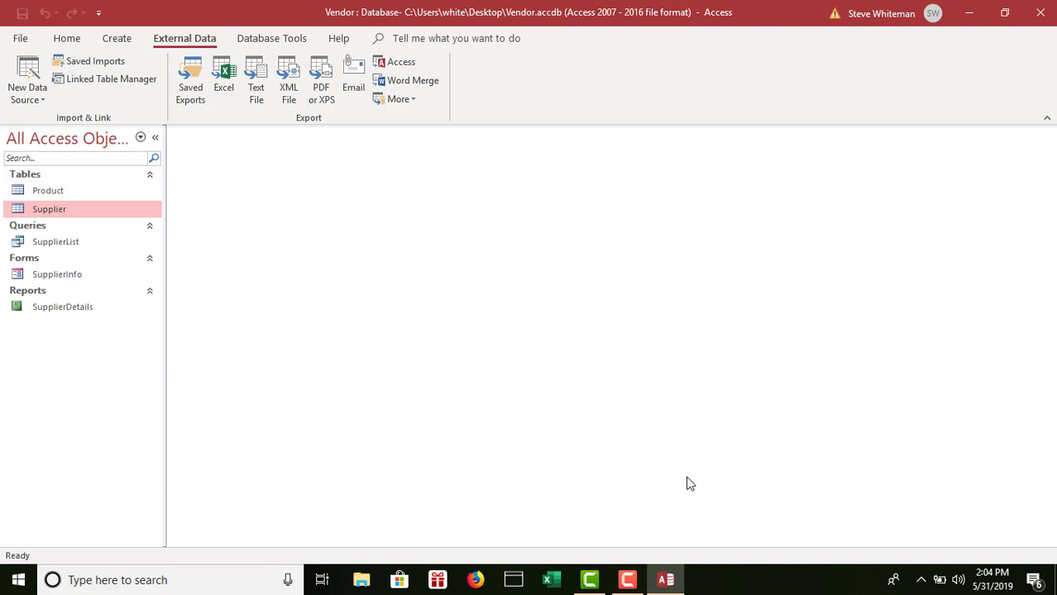
Open the Product table, fit the columns from Product ID to Sterile? to their contents, and save and close it
double_click(58, 193)
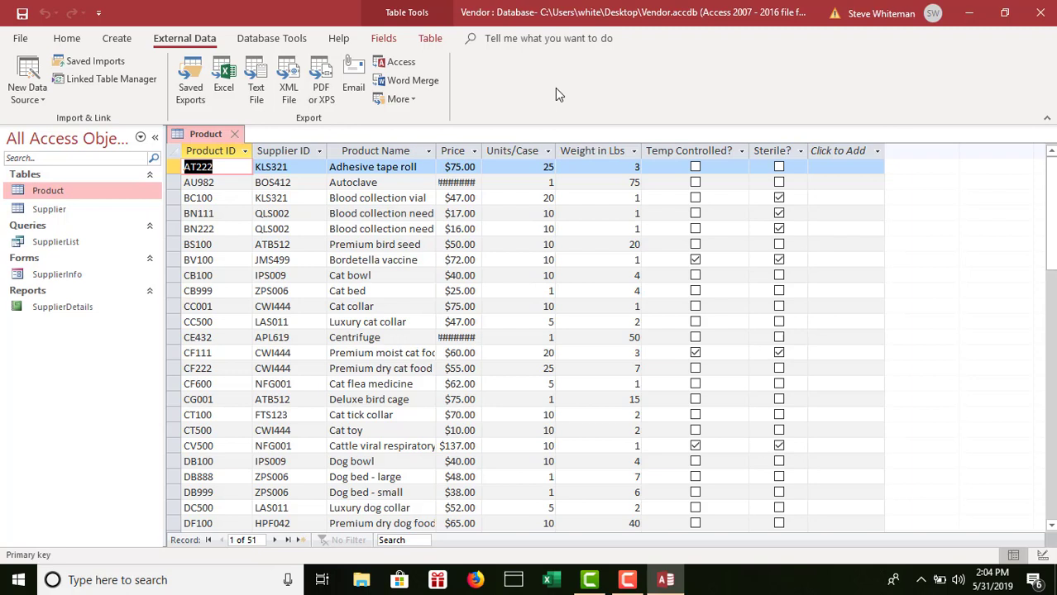
click(210, 151)
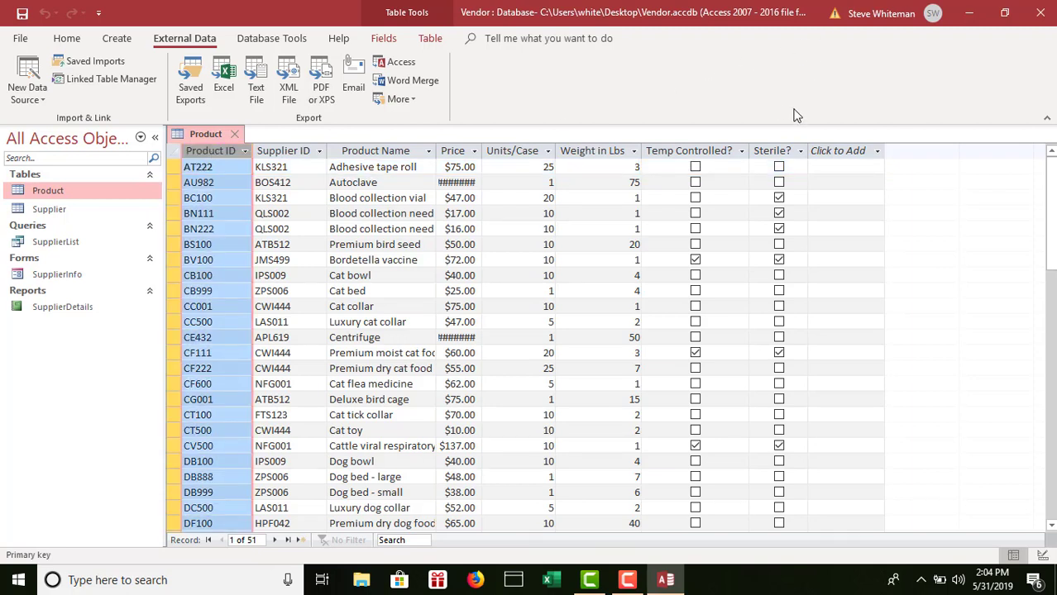
shift+click(770, 151)
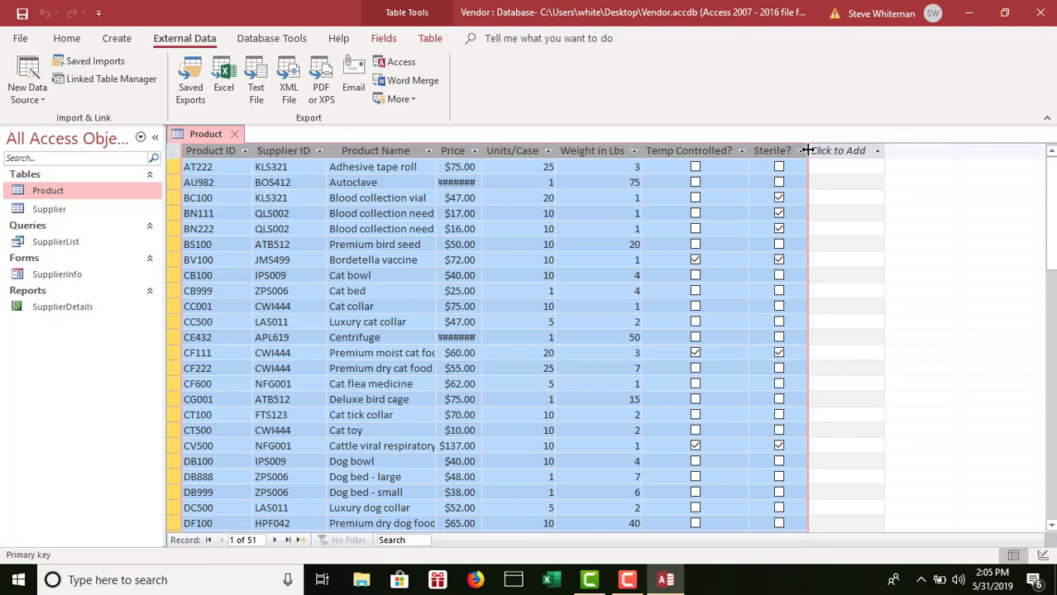
double_click(807, 150)
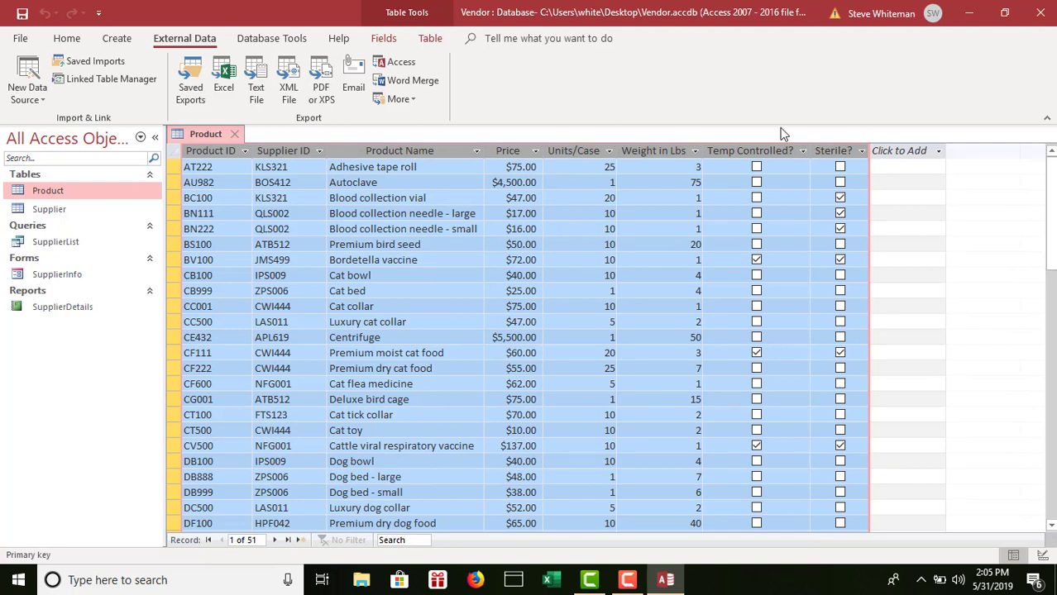
click(22, 14)
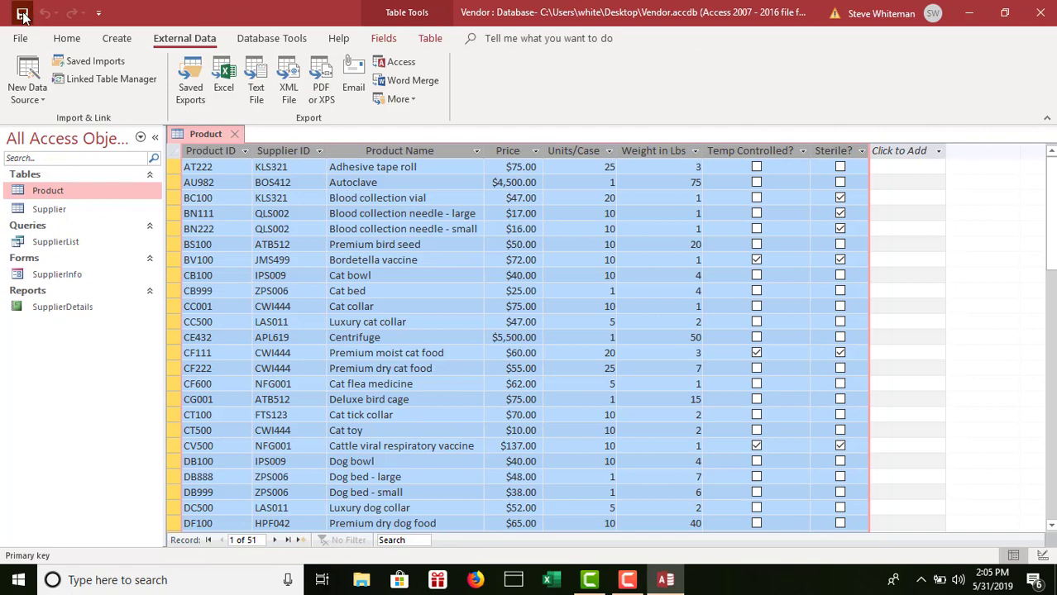
click(239, 135)
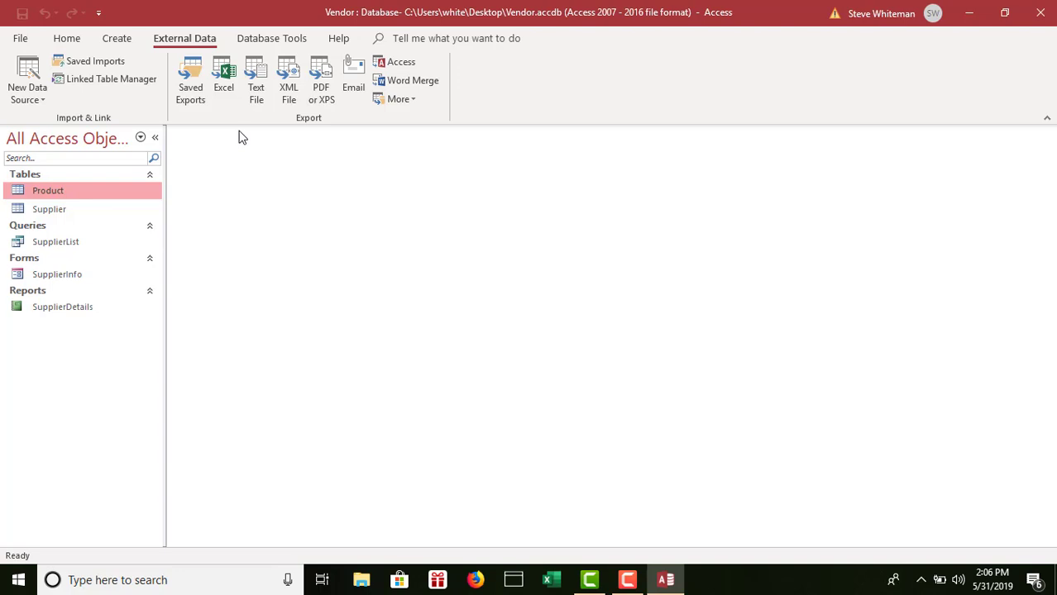
Open the database relationships layout and add the Product and Supplier tables to it
click(68, 39)
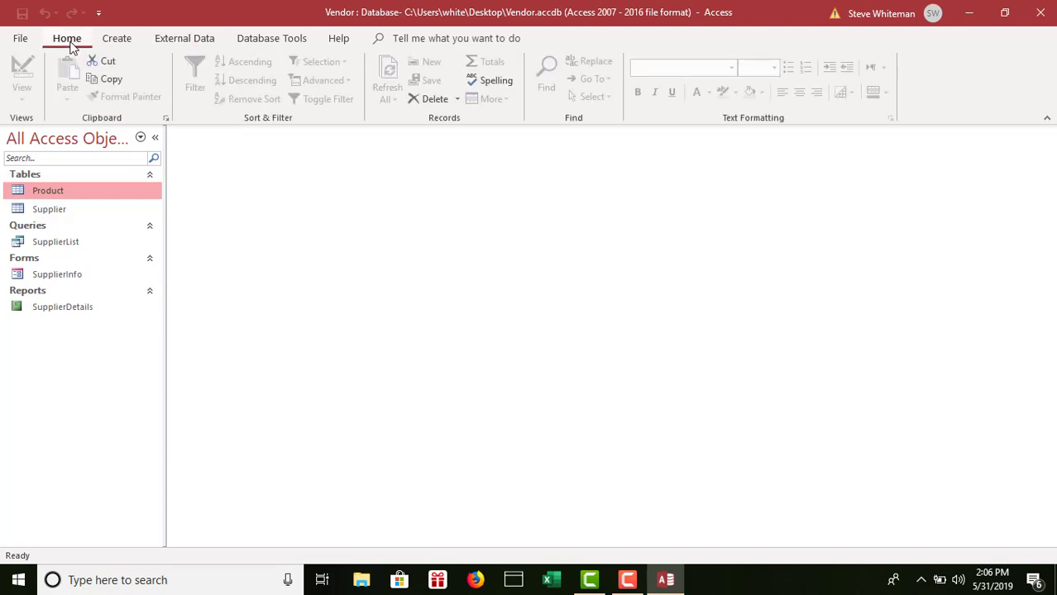
click(281, 41)
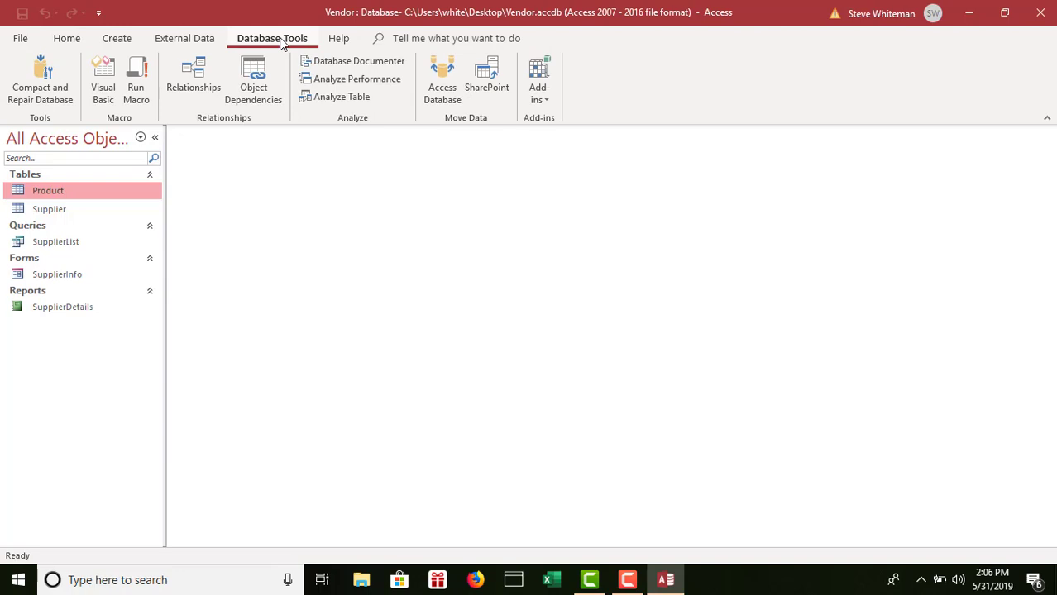
click(200, 76)
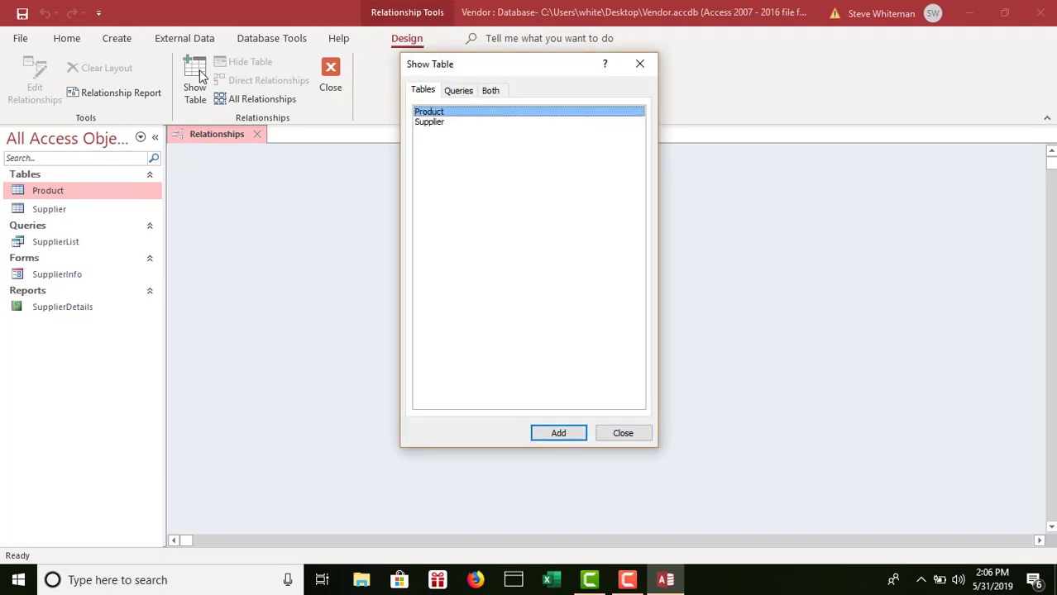
double_click(453, 113)
click(442, 124)
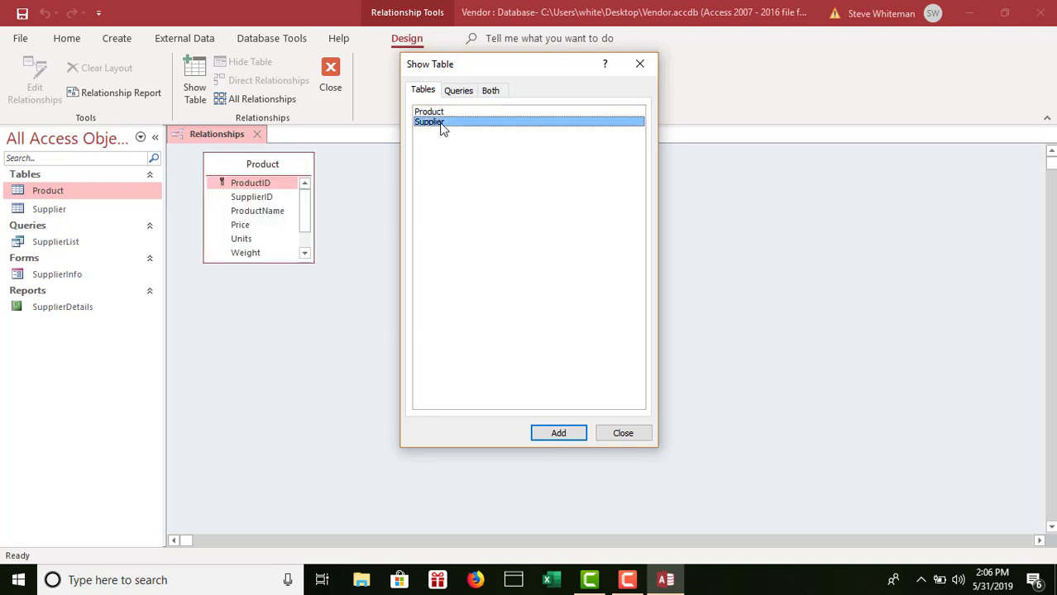
click(566, 432)
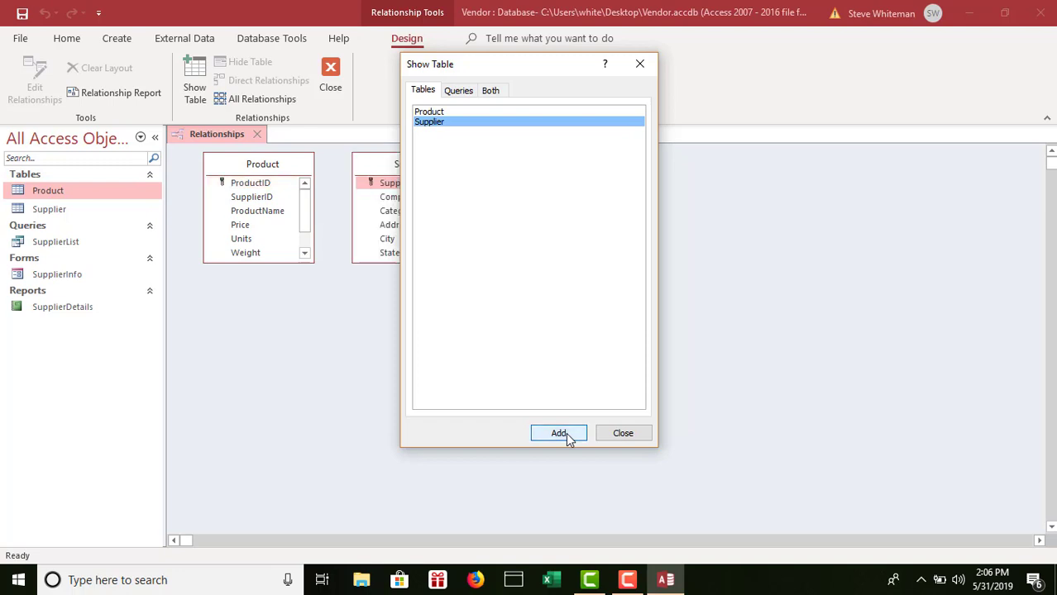
click(640, 64)
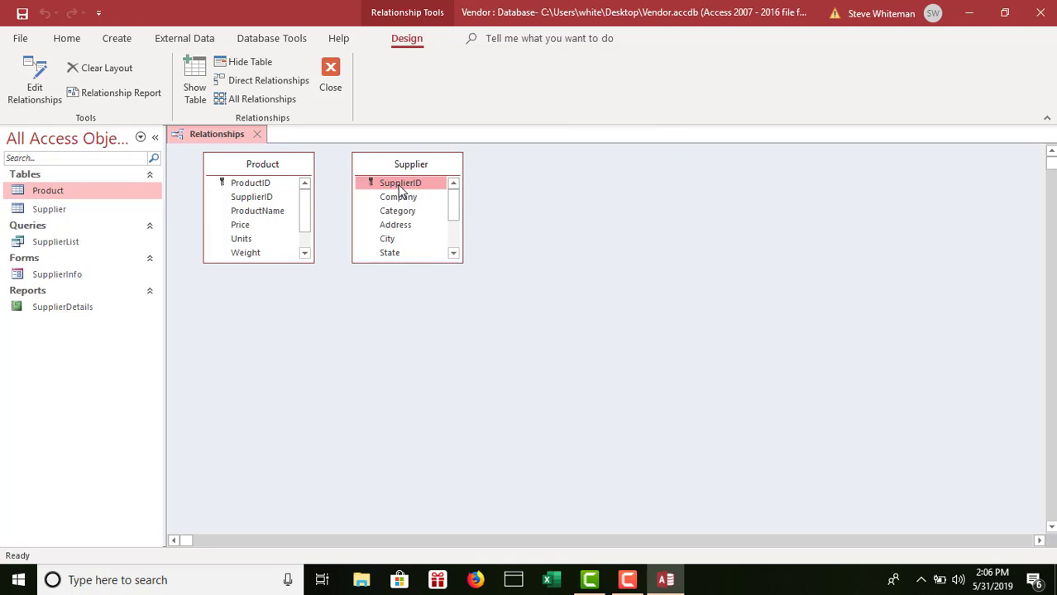
Remove the Supplier table from the relationships layout and add it back
key(Delete)
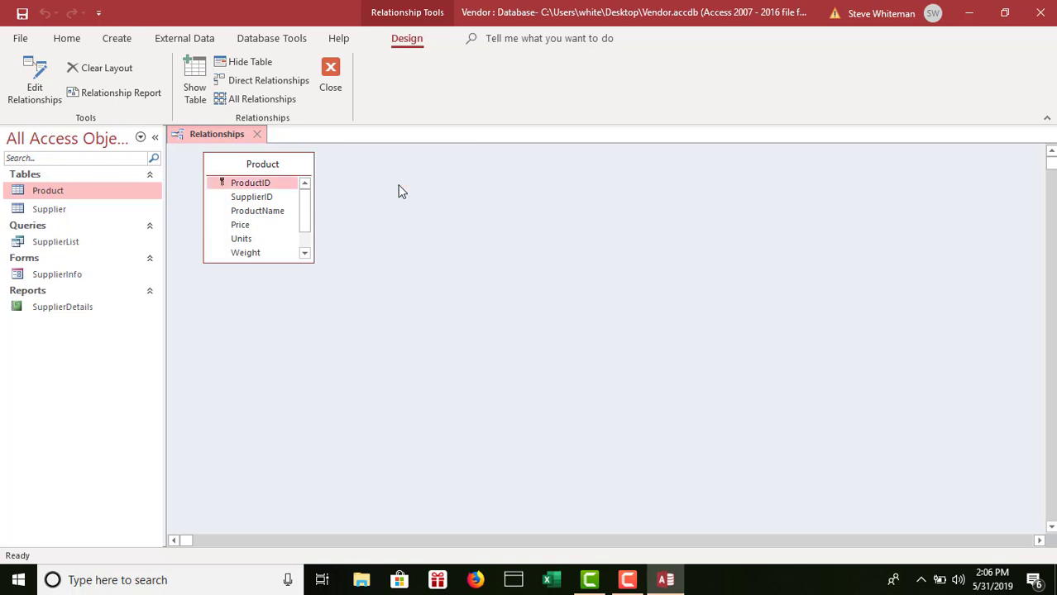
click(197, 69)
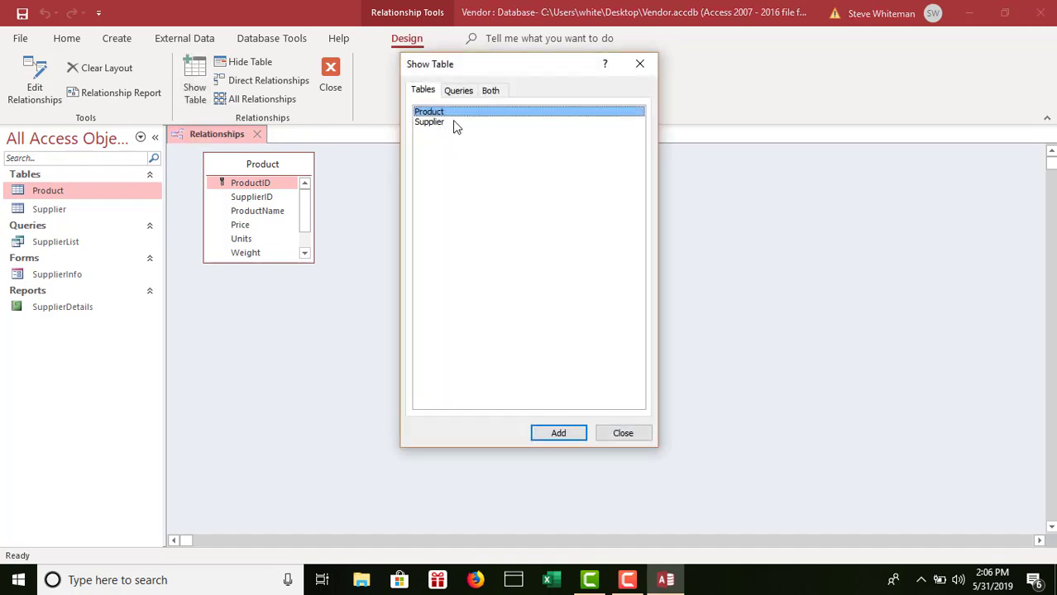
double_click(452, 121)
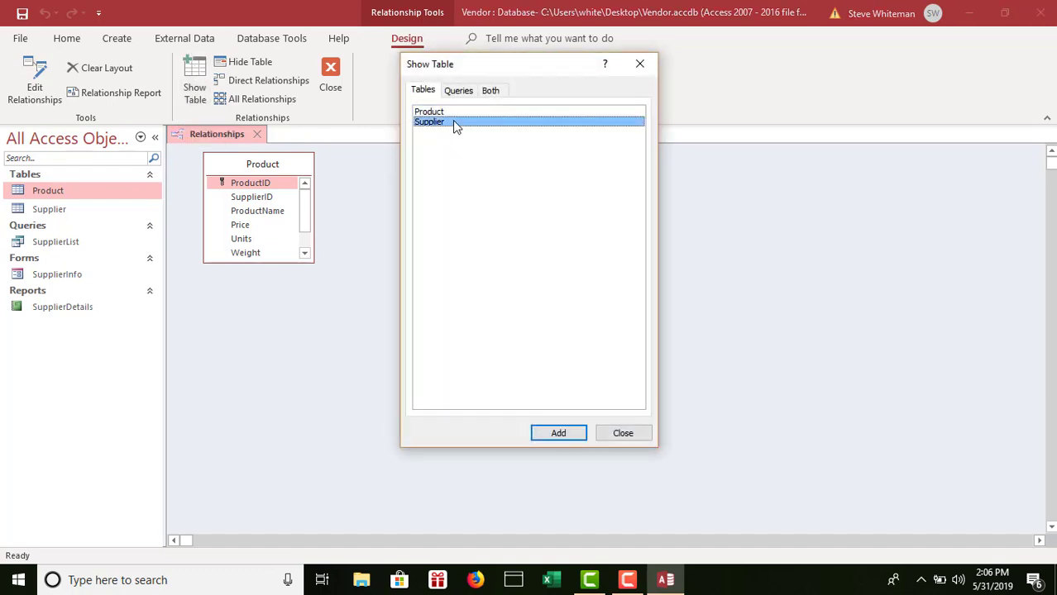
click(625, 432)
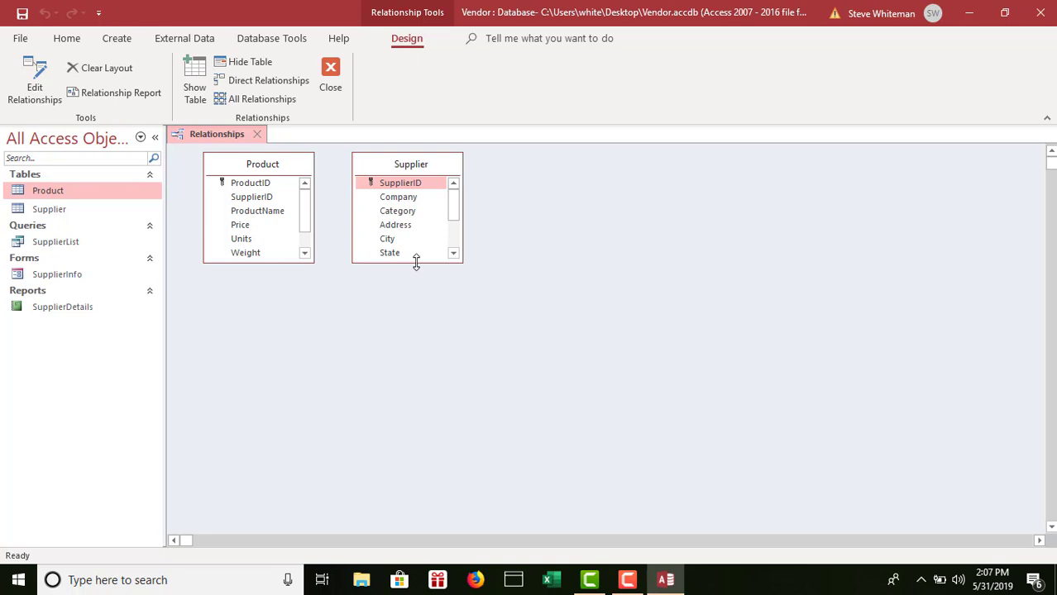
Enlarge the Supplier and Product field lists in the relationships layout until all their fields are shown
drag(416, 263, 429, 337)
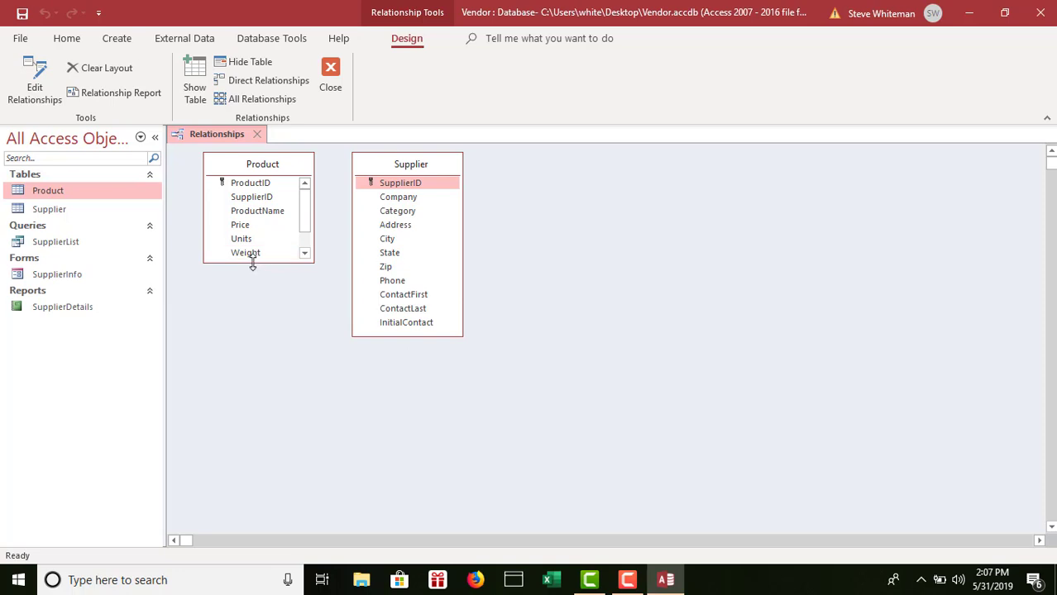
drag(252, 263, 259, 296)
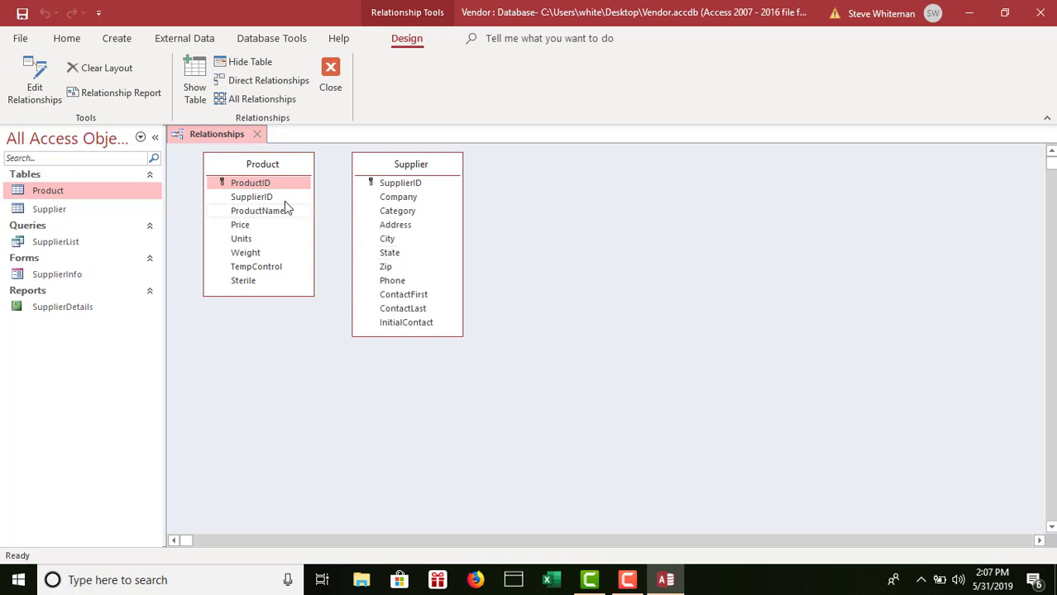
Relate Supplier to Product on SupplierID, enforcing referential integrity and cascading updates to related fields, and save and close the relationships layout
drag(300, 181, 321, 240)
drag(399, 187, 248, 199)
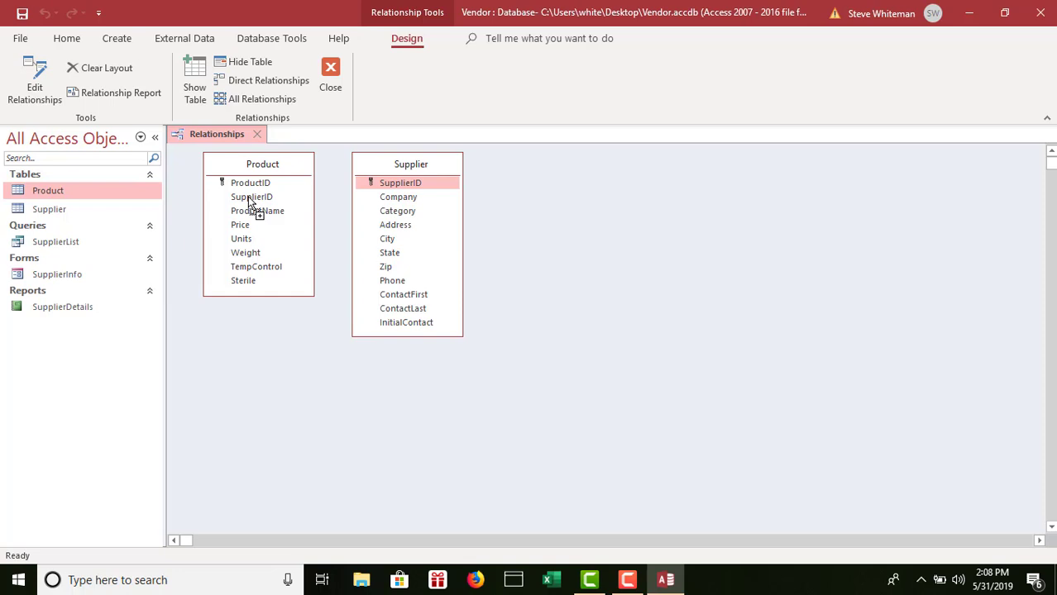
drag(250, 202, 251, 202)
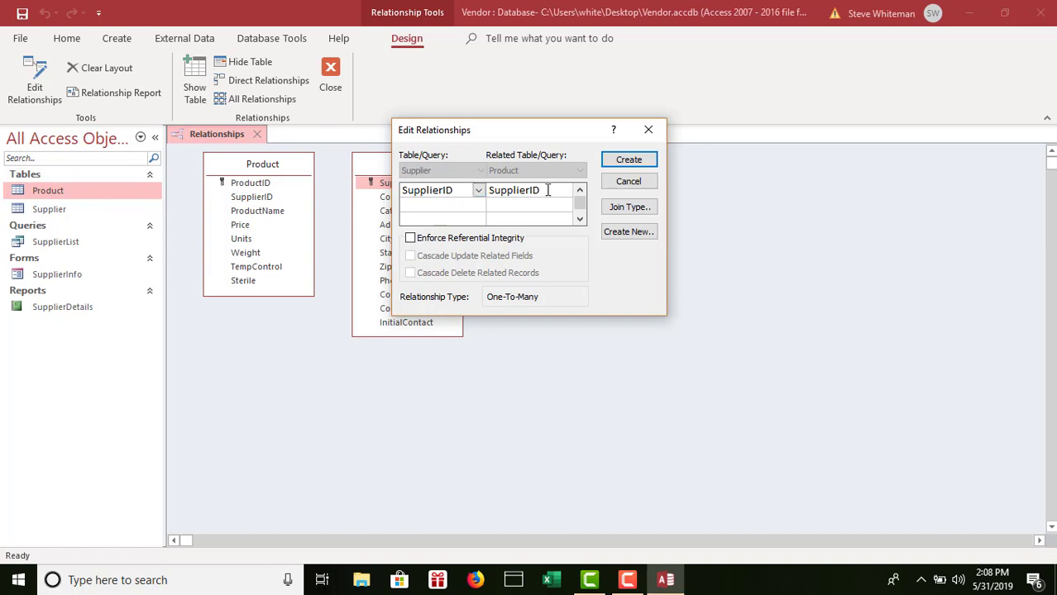
click(411, 239)
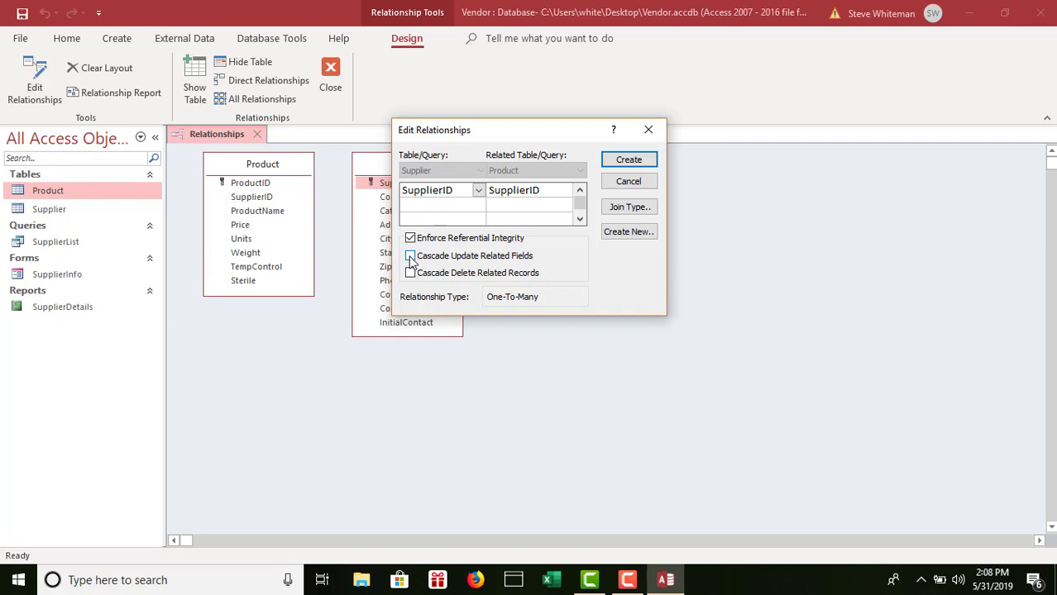
click(410, 258)
click(627, 160)
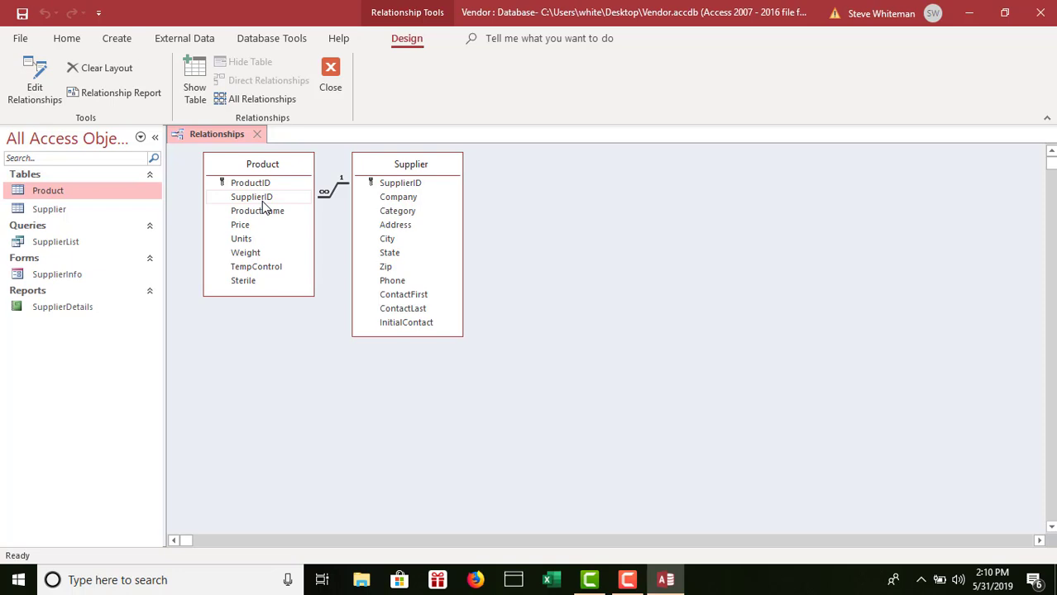
click(21, 15)
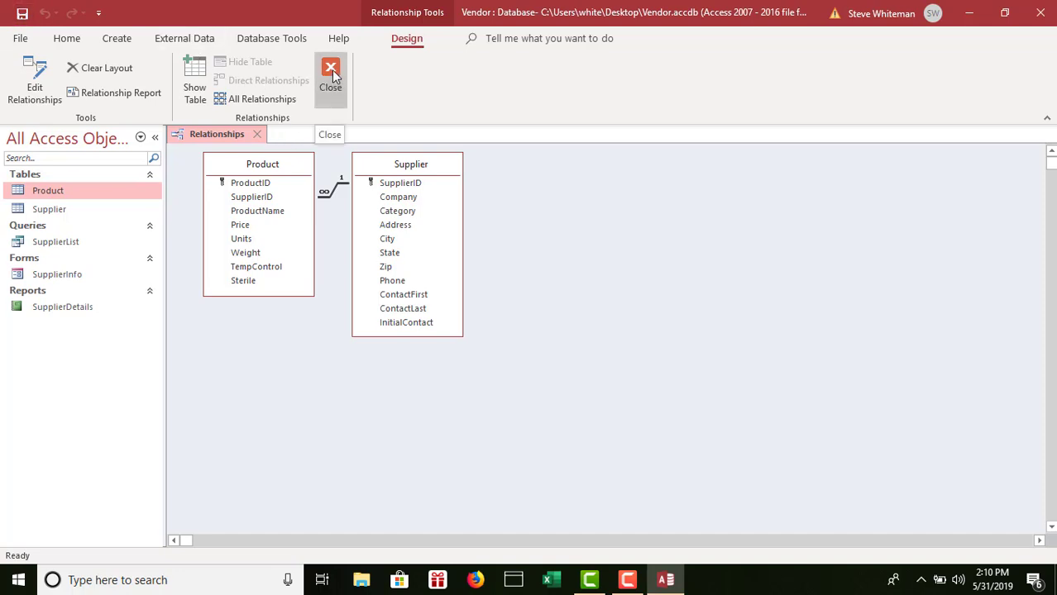
click(261, 135)
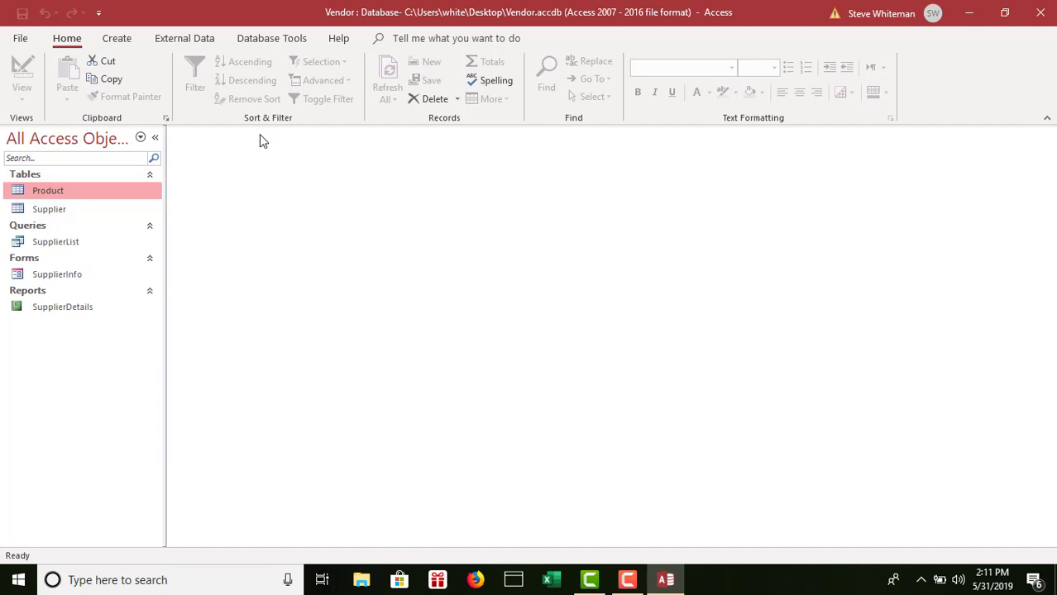
Compact and repair the Vendor database and exit the program
click(20, 40)
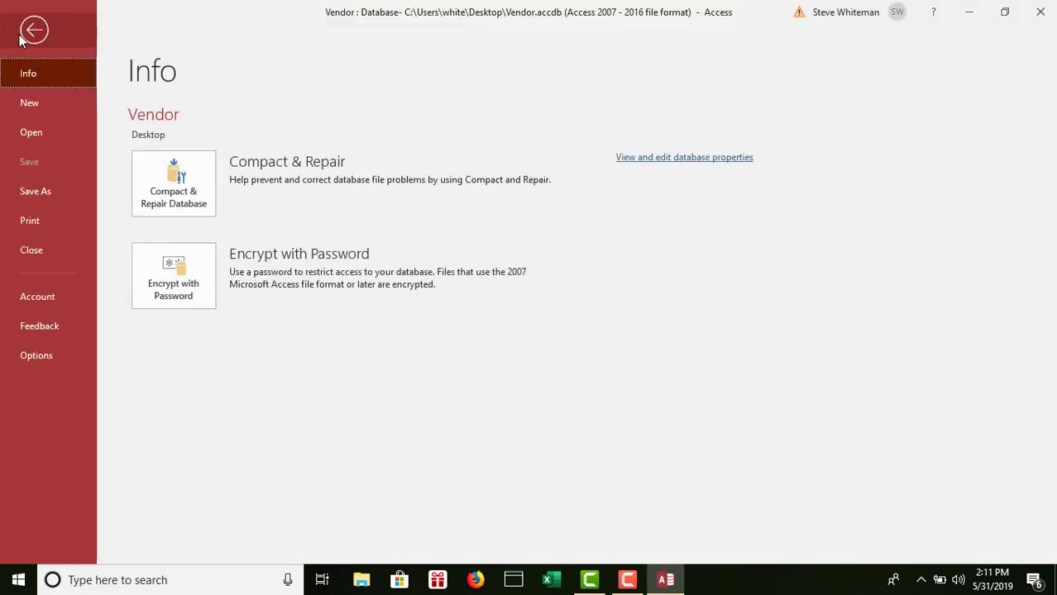
click(173, 184)
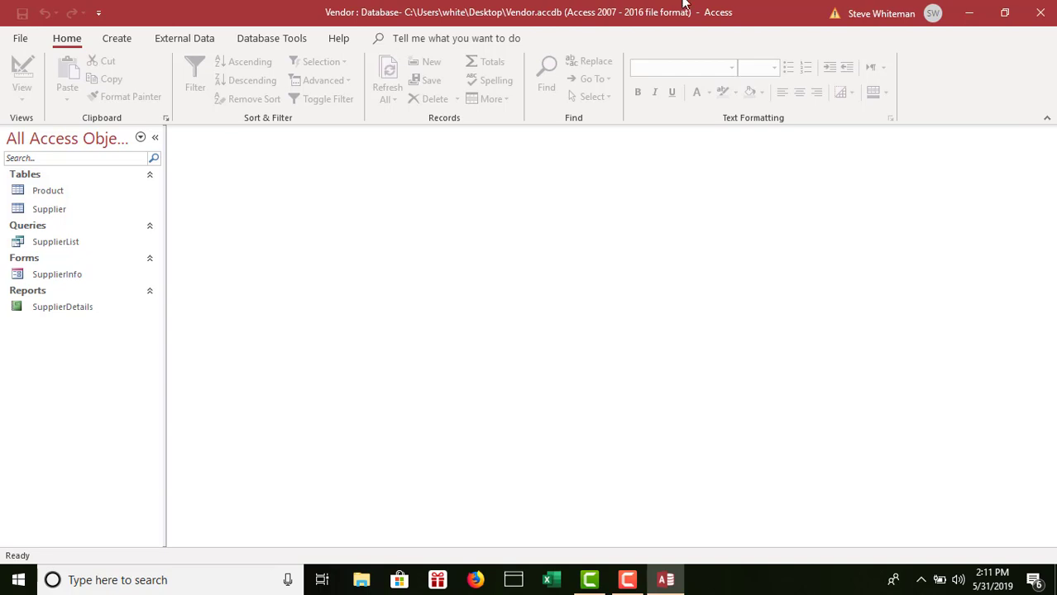
click(1047, 19)
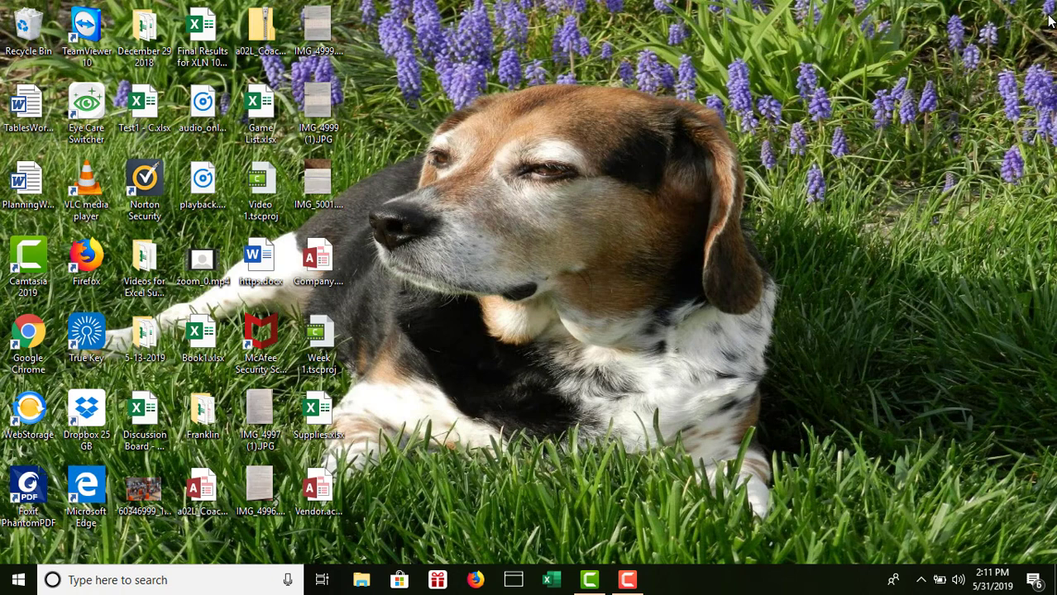